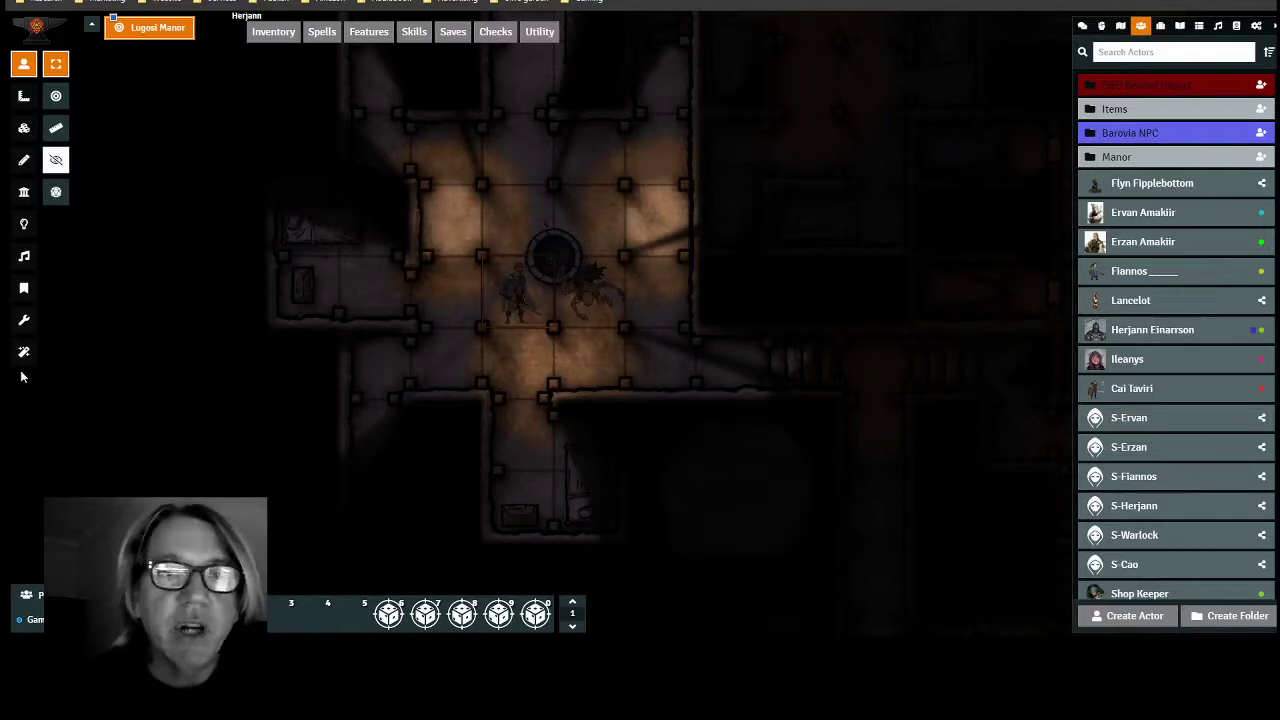
- Zoom and pan to the rooms south of the well, then deselect the token to see the whole lit map
{"action": "mouse_move", "coordinate": [505, 306]}
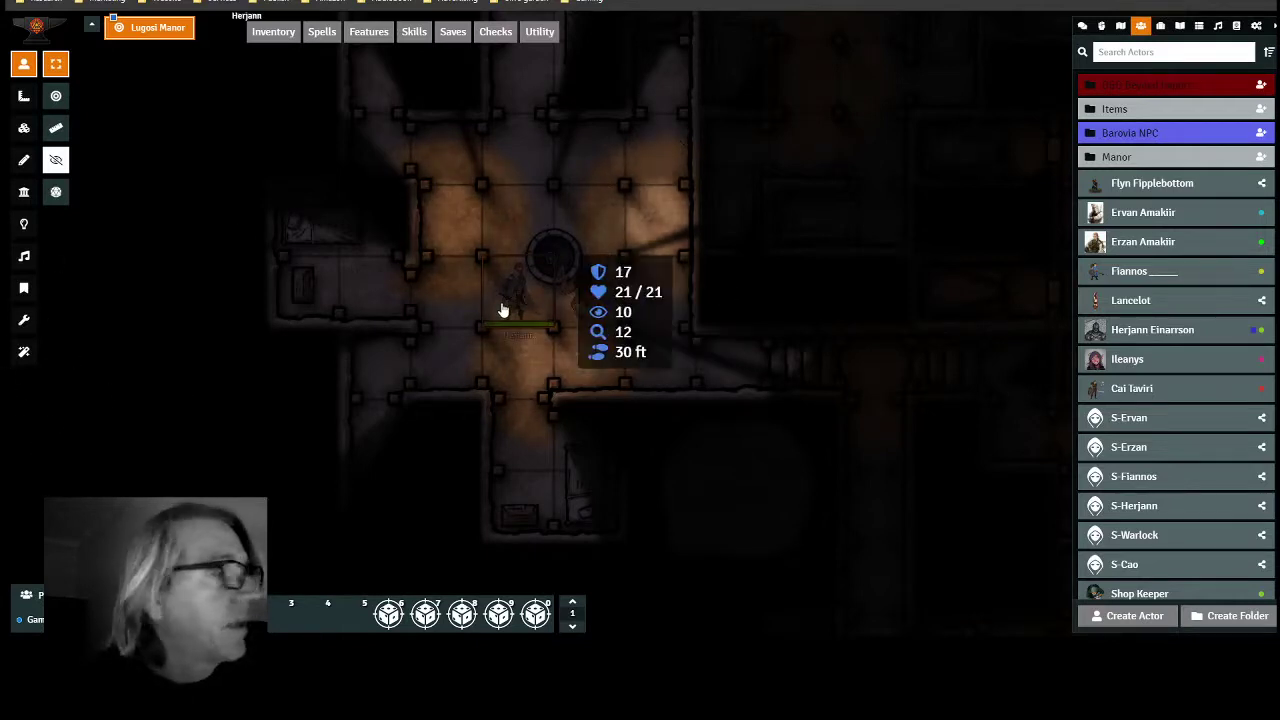
{"action": "scroll", "coordinate": [515, 307], "scroll_direction": "up", "scroll_amount": 4}
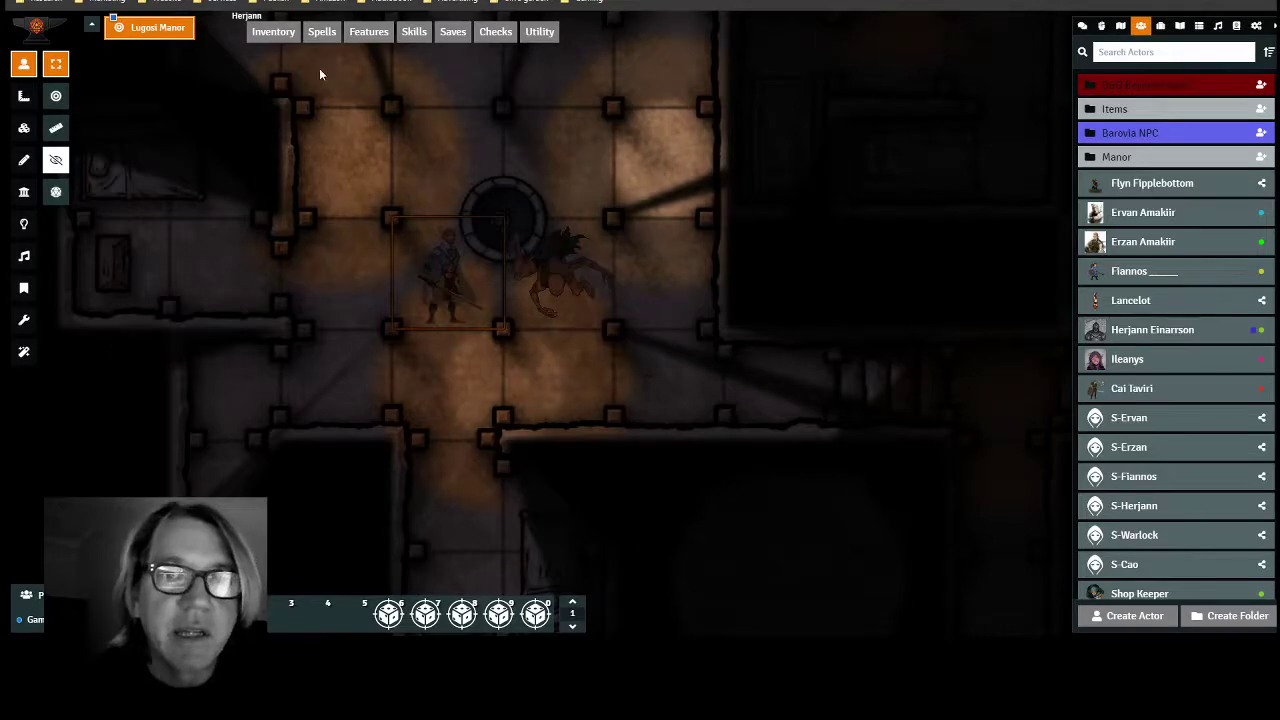
{"action": "mouse_move", "coordinate": [549, 289]}
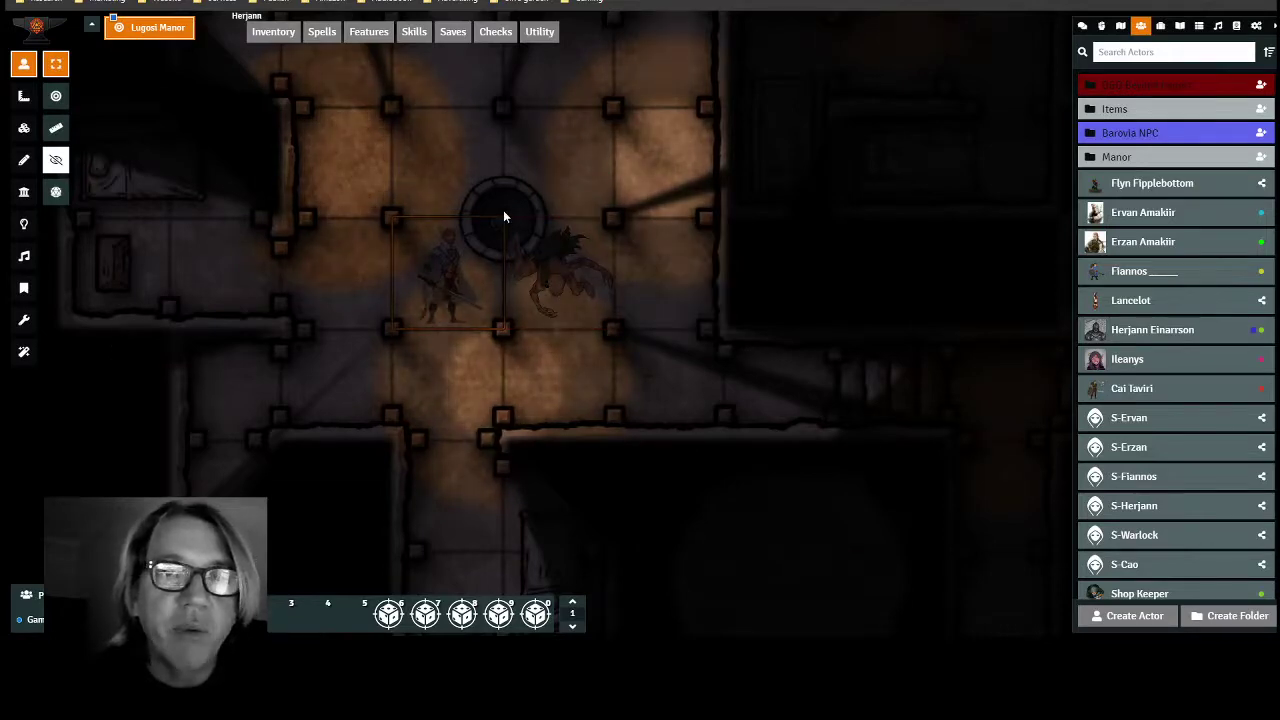
{"action": "scroll", "coordinate": [498, 214], "scroll_direction": "up", "scroll_amount": 1}
{"action": "scroll", "coordinate": [498, 214], "scroll_direction": "up", "scroll_amount": 1}
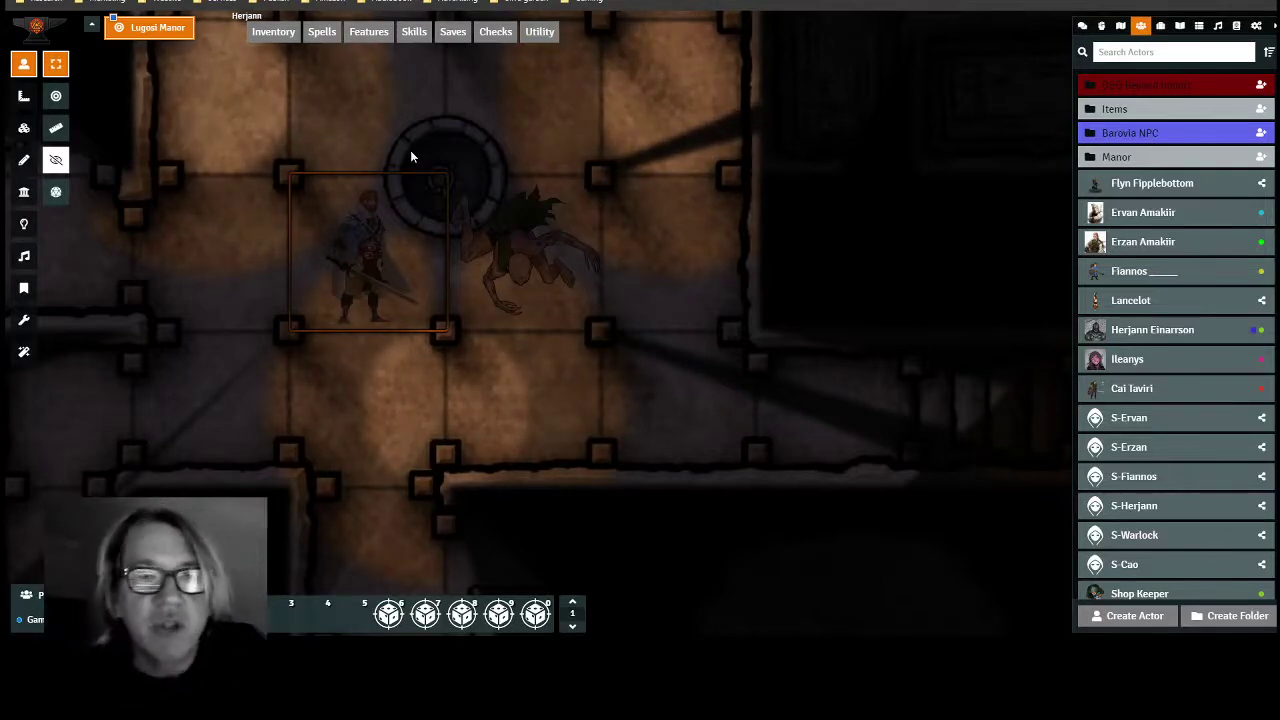
{"action": "scroll", "coordinate": [652, 289], "scroll_direction": "up", "scroll_amount": 1}
{"action": "left_click_drag", "start_coordinate": [634, 374], "coordinate": [557, 203]}
{"action": "scroll", "coordinate": [557, 214], "scroll_direction": "down", "scroll_amount": 2}
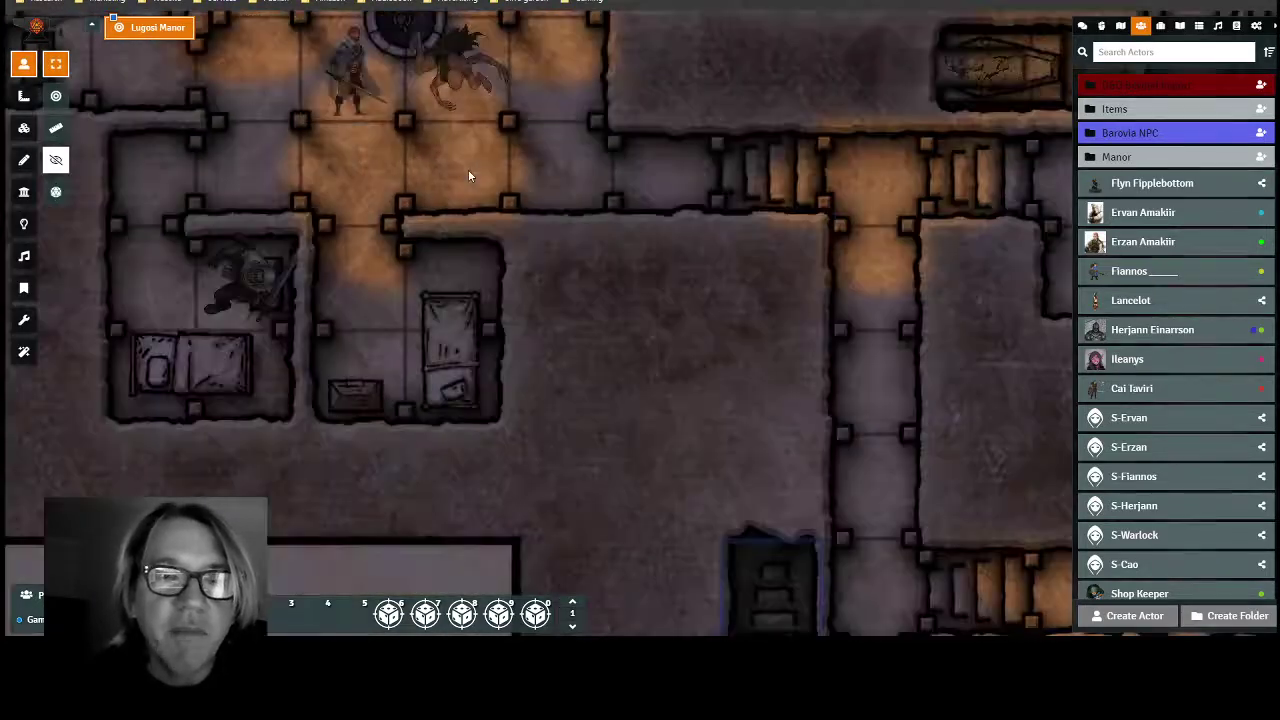
{"action": "left_click", "coordinate": [468, 176]}
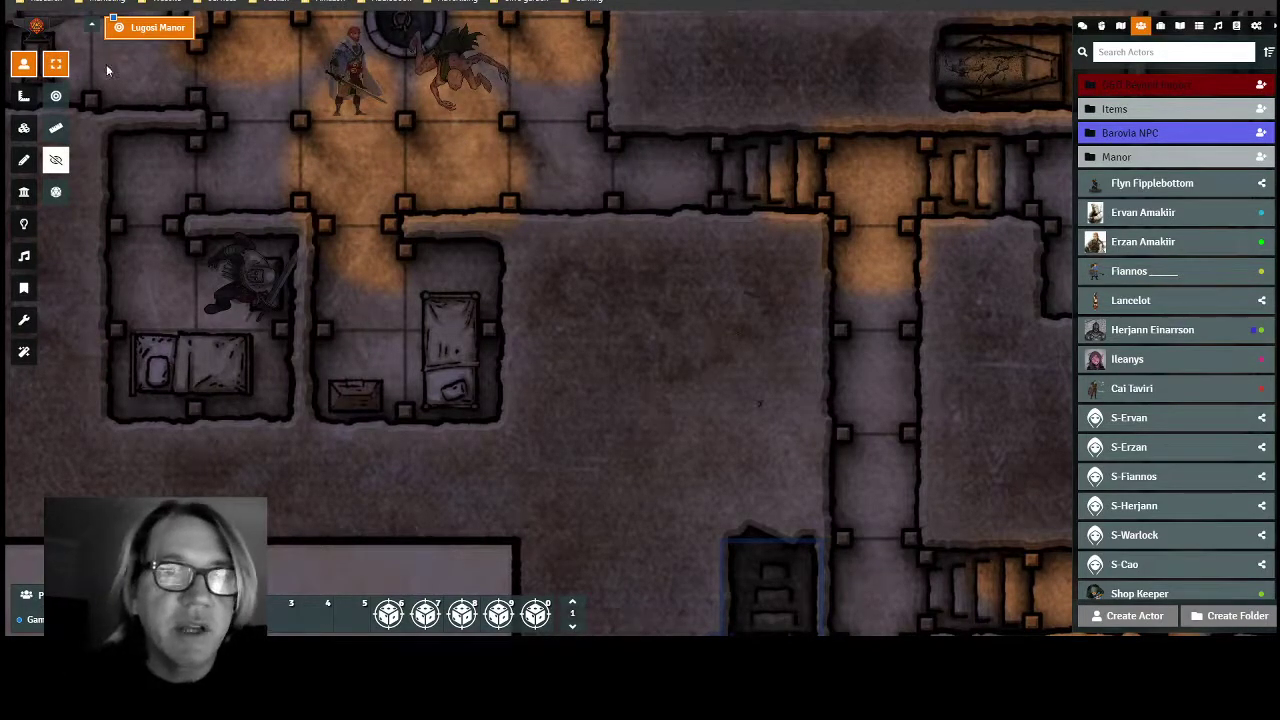
- On the Walls layer, draw wall segments forming a closed loop around a cell in the large room
{"action": "left_click", "coordinate": [24, 194]}
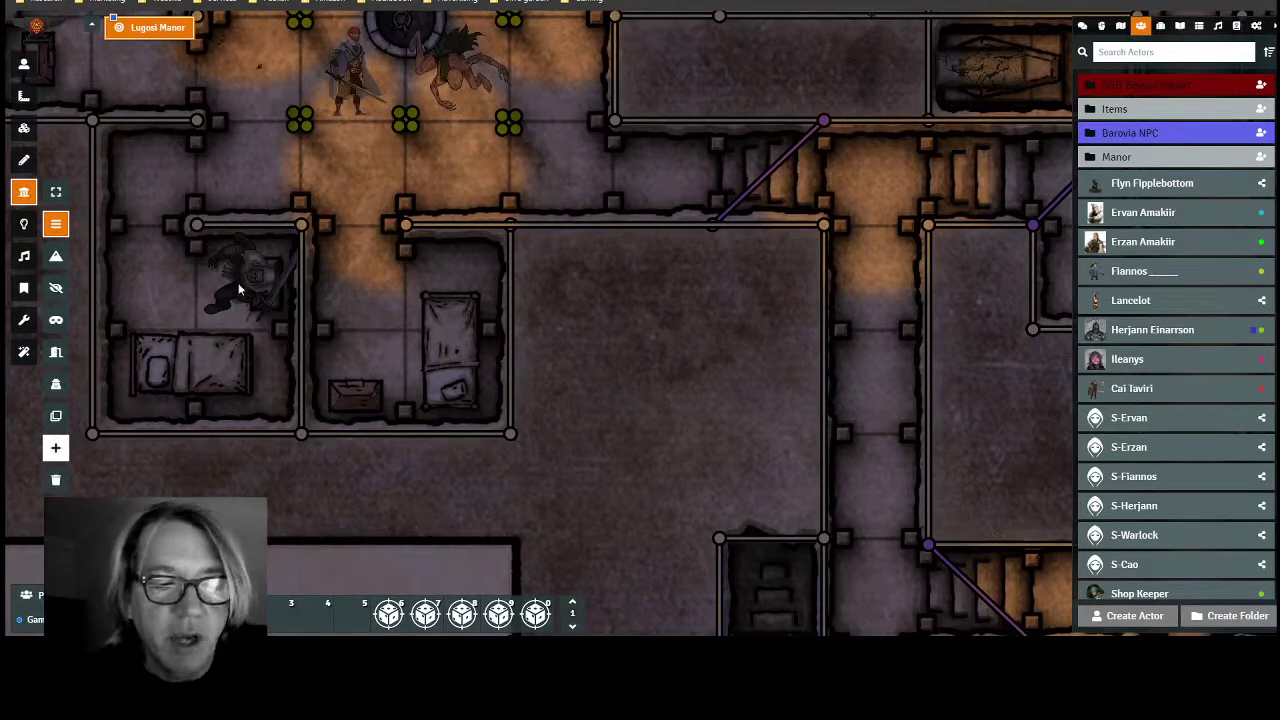
{"action": "left_click", "coordinate": [613, 249]}
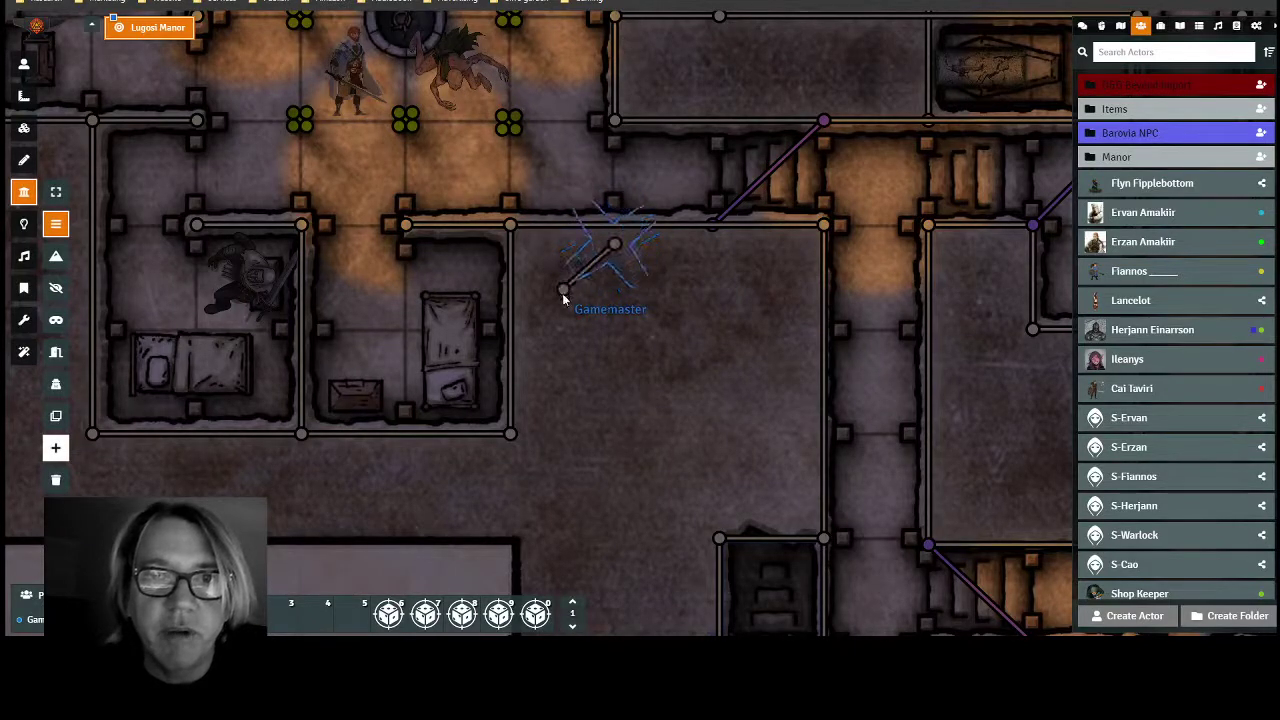
{"action": "mouse_move", "coordinate": [562, 293]}
{"action": "left_mouse_down"}
{"action": "mouse_move", "coordinate": [574, 414]}
{"action": "mouse_move", "coordinate": [686, 440]}
{"action": "left_mouse_up"}
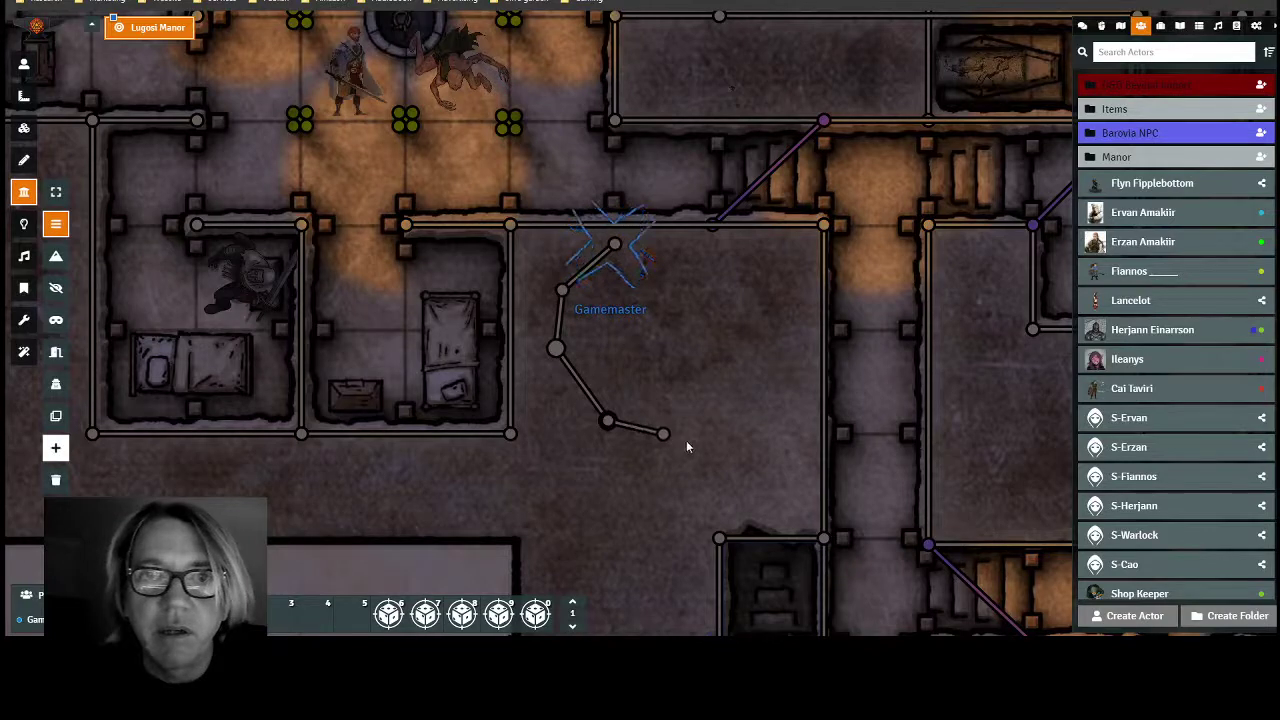
{"action": "left_click", "coordinate": [760, 423]}
{"action": "mouse_move", "coordinate": [774, 380]}
{"action": "left_mouse_down"}
{"action": "mouse_move", "coordinate": [780, 266]}
{"action": "mouse_move", "coordinate": [741, 250]}
{"action": "mouse_move", "coordinate": [628, 239]}
{"action": "mouse_move", "coordinate": [618, 250]}
{"action": "left_mouse_up"}
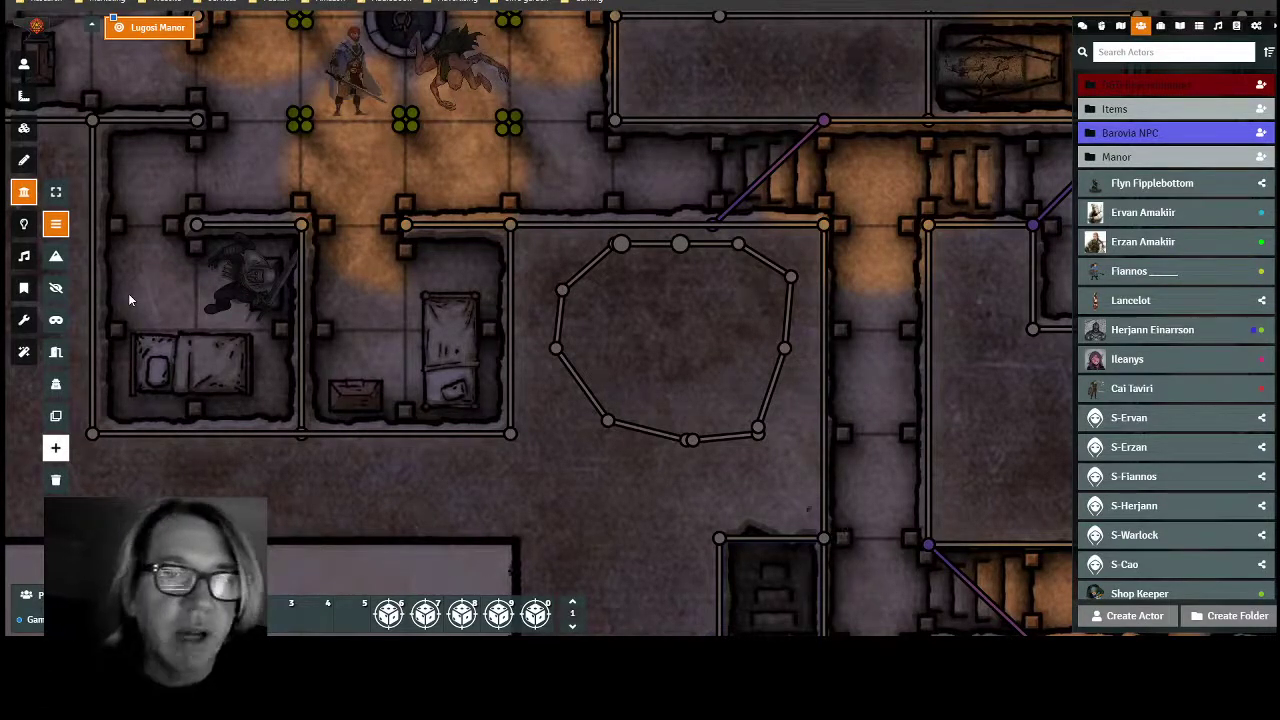
- Place a light source in the walled cell, restoring it with Ctrl+Z after deleting it, and reselect it
{"action": "left_click", "coordinate": [23, 225]}
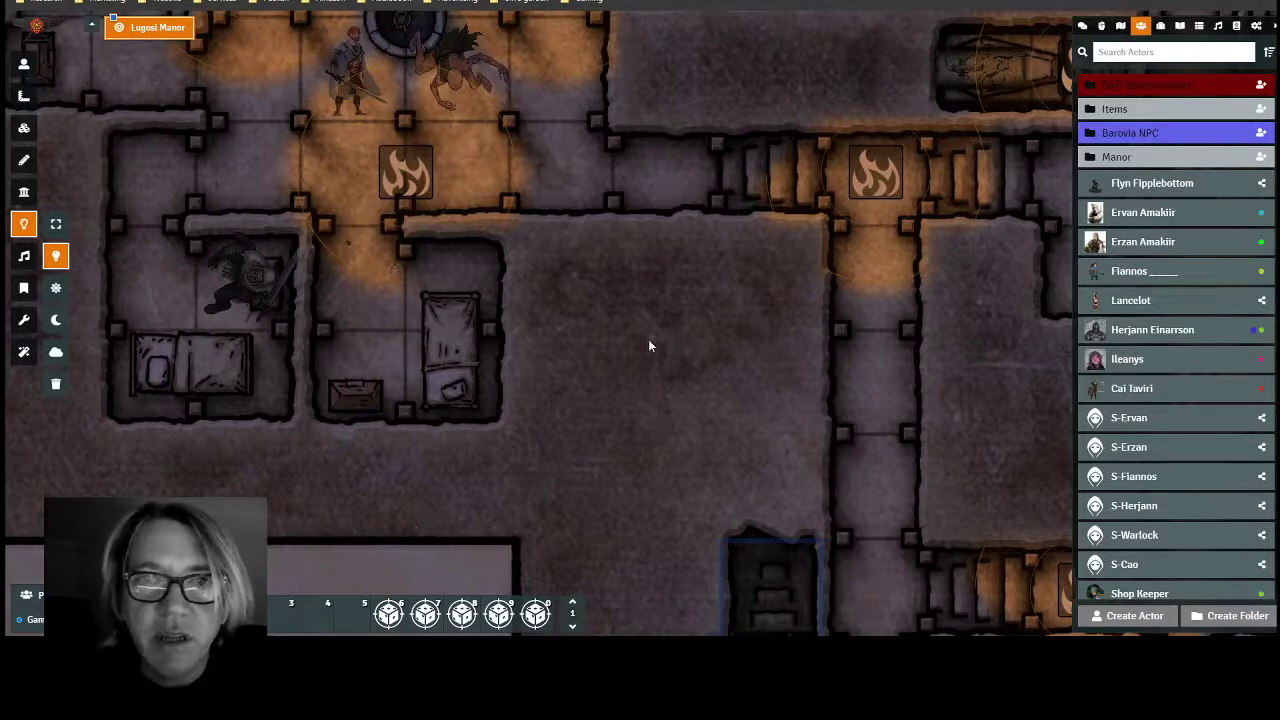
{"action": "left_click_drag", "start_coordinate": [667, 330], "coordinate": [697, 458]}
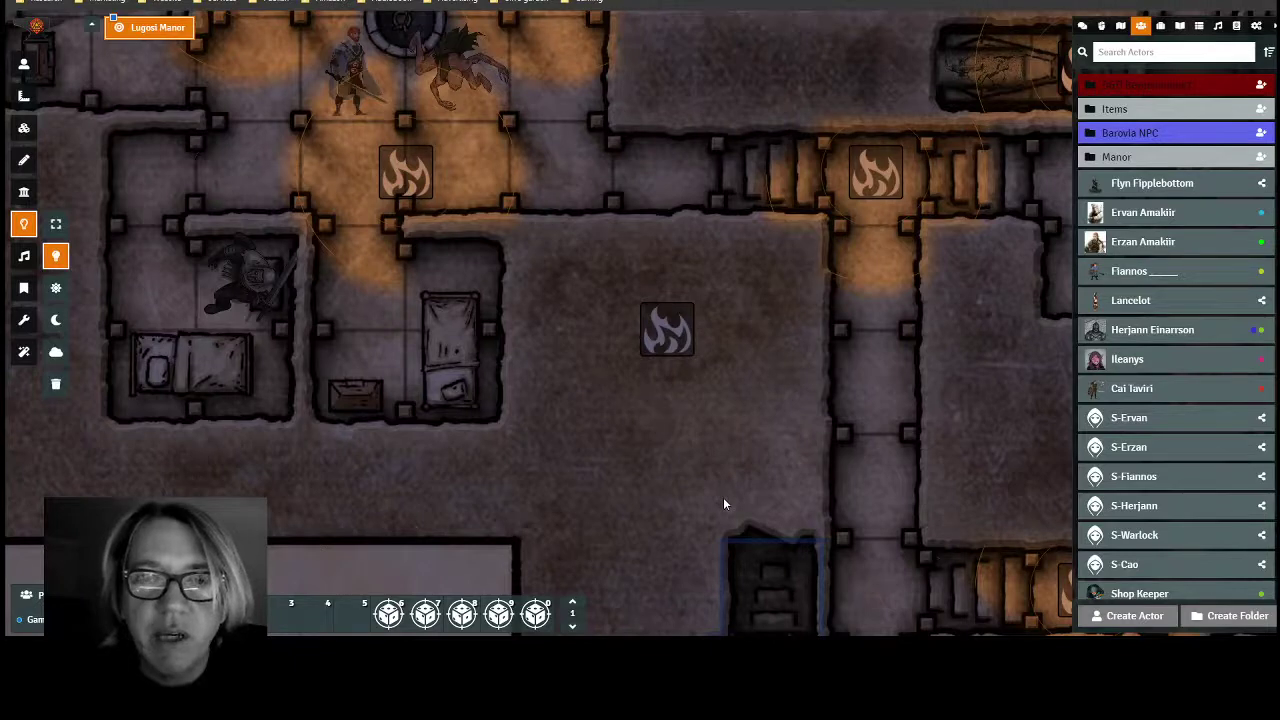
{"action": "key", "text": "Delete"}
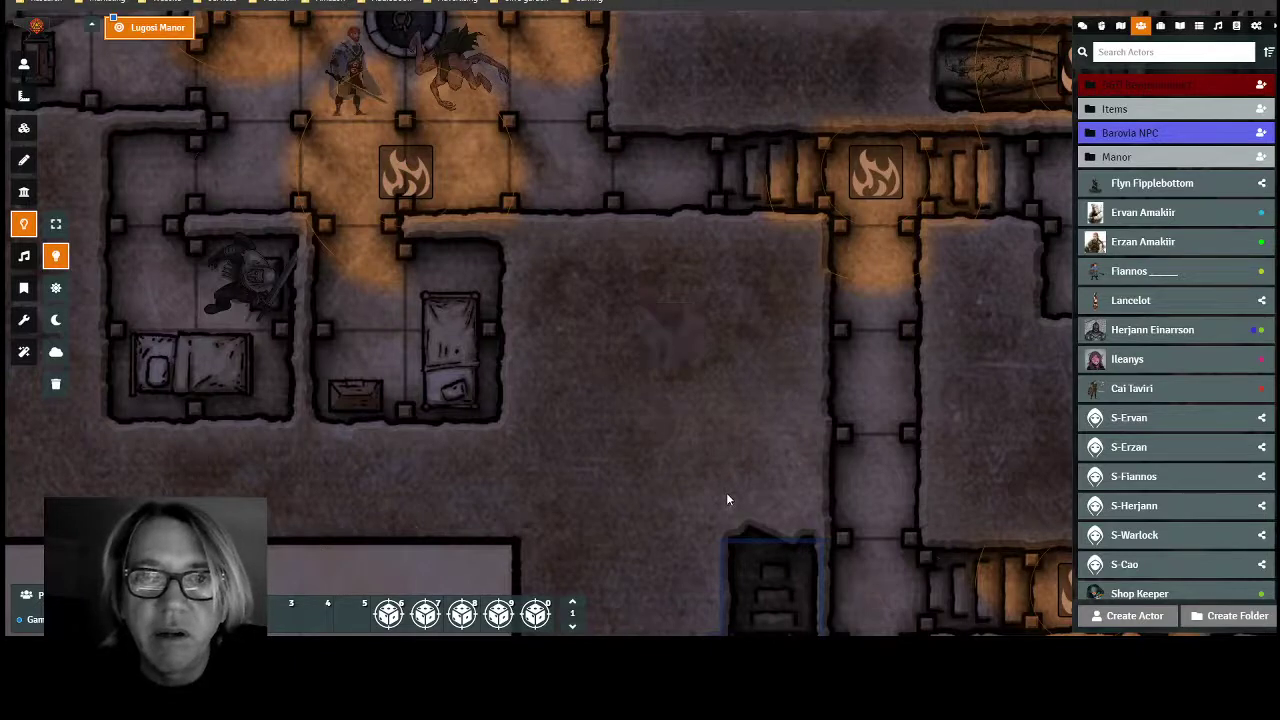
{"action": "key", "text": "ctrl+z"}
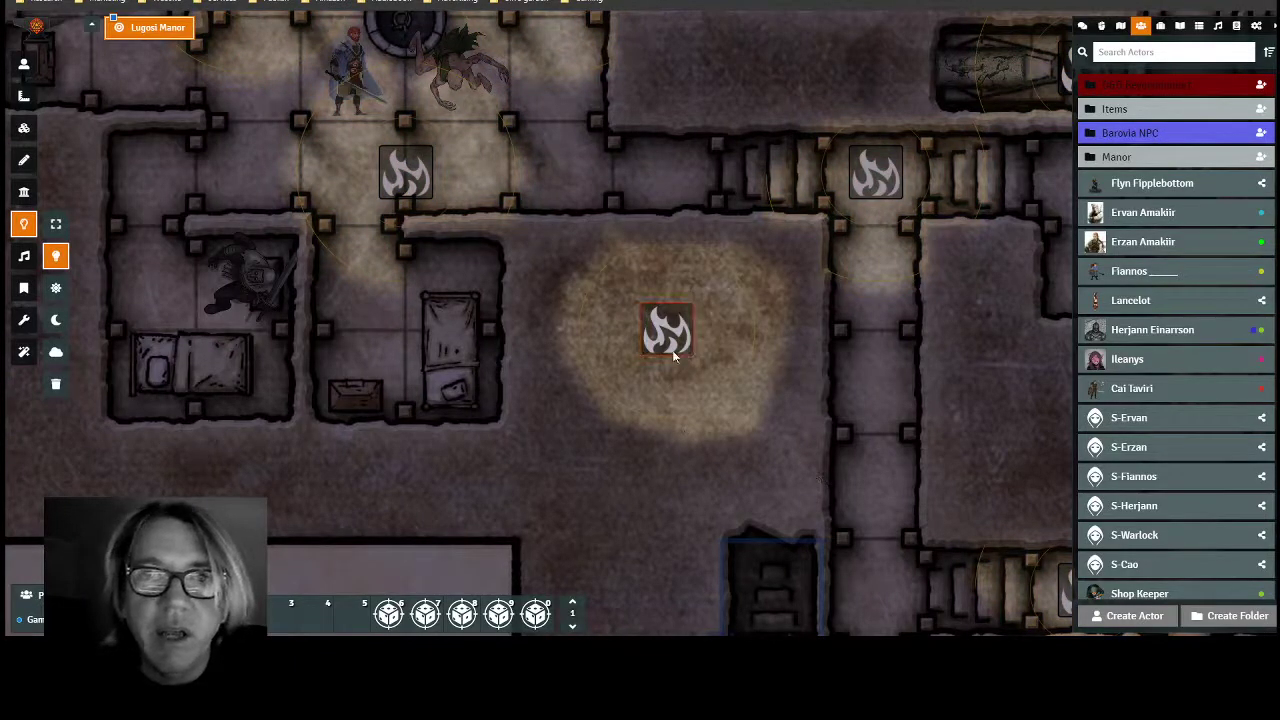
{"action": "left_click", "coordinate": [532, 343]}
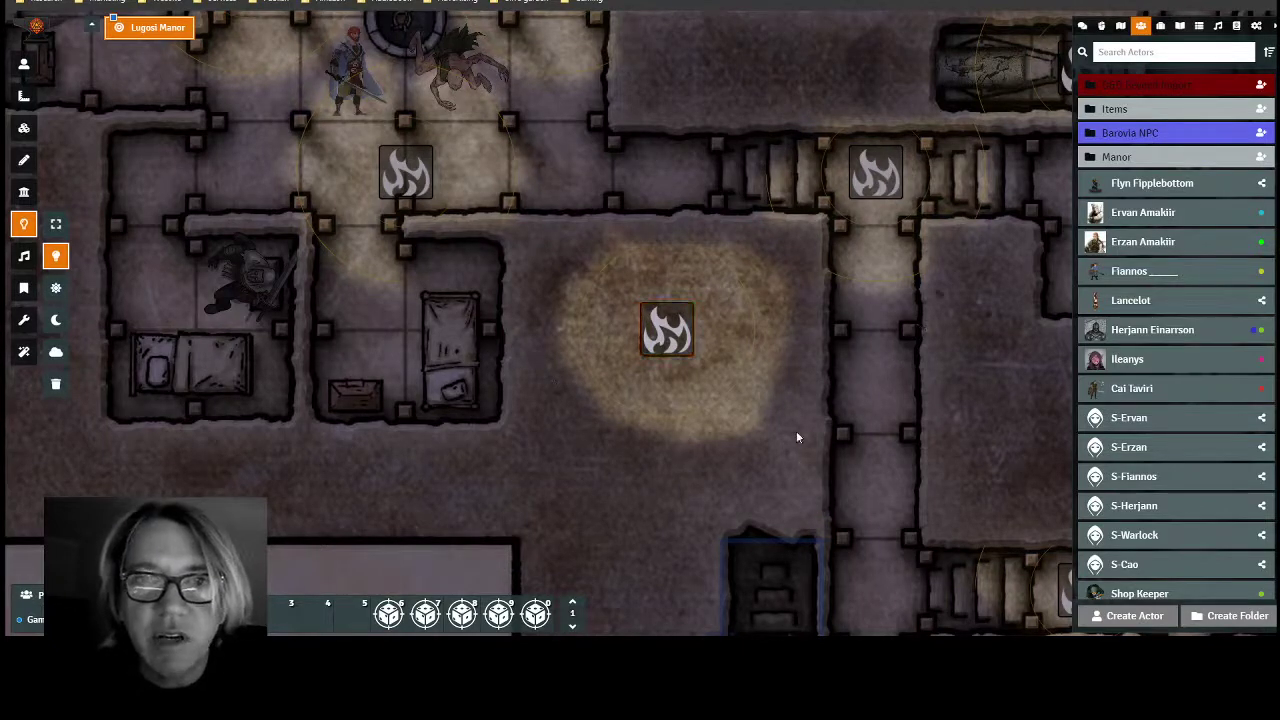
{"action": "left_click", "coordinate": [656, 340]}
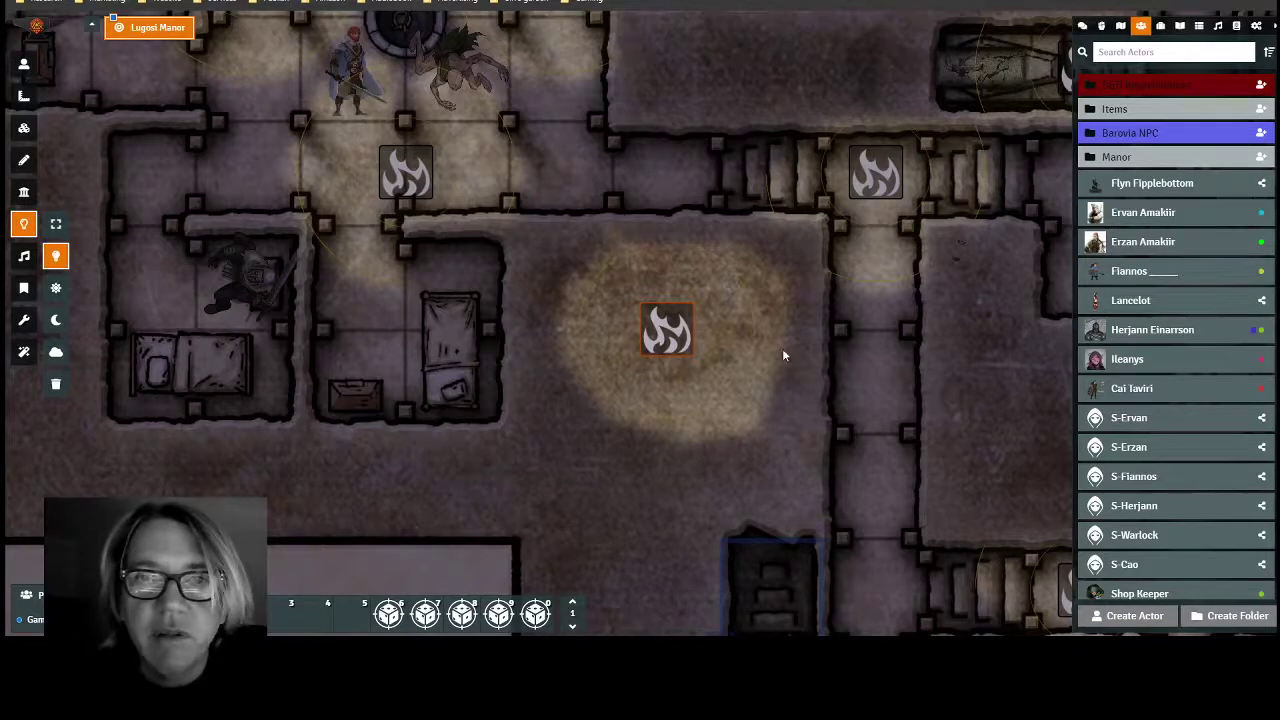
- Set the cell light's Light Color to #4738b2 and update the light
{"action": "double_click", "coordinate": [667, 330]}
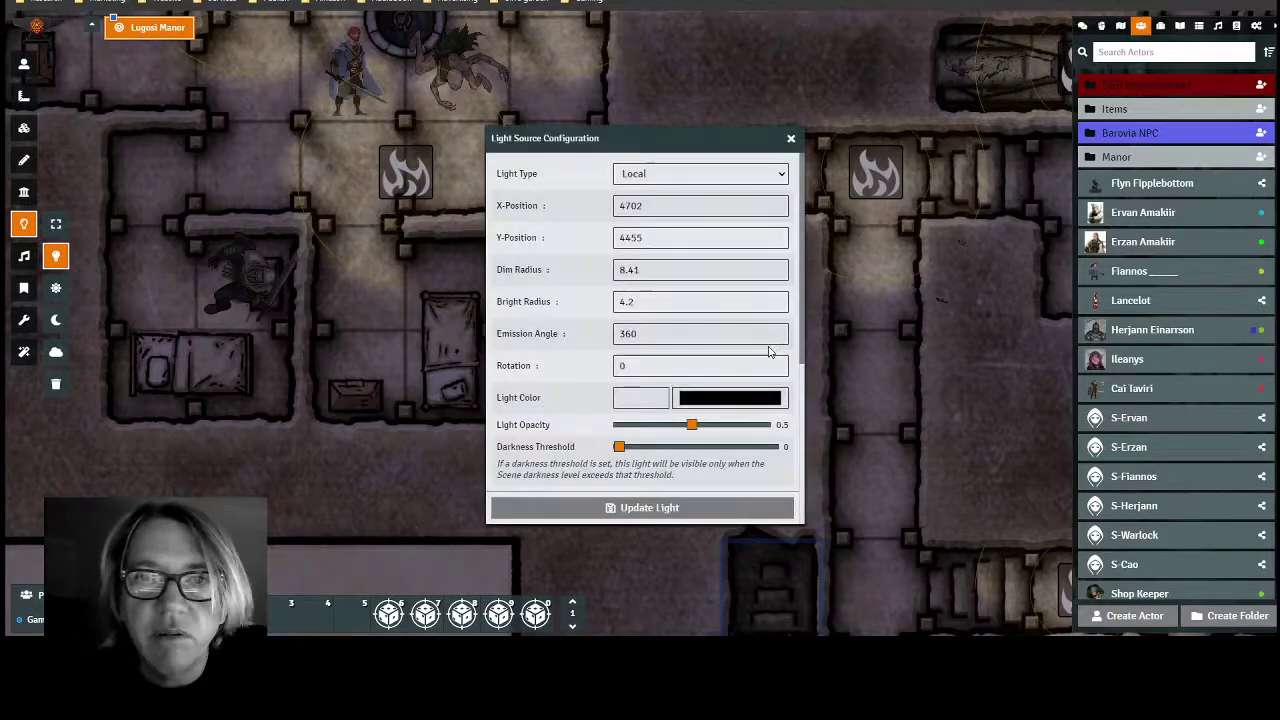
{"action": "left_click", "coordinate": [718, 399]}
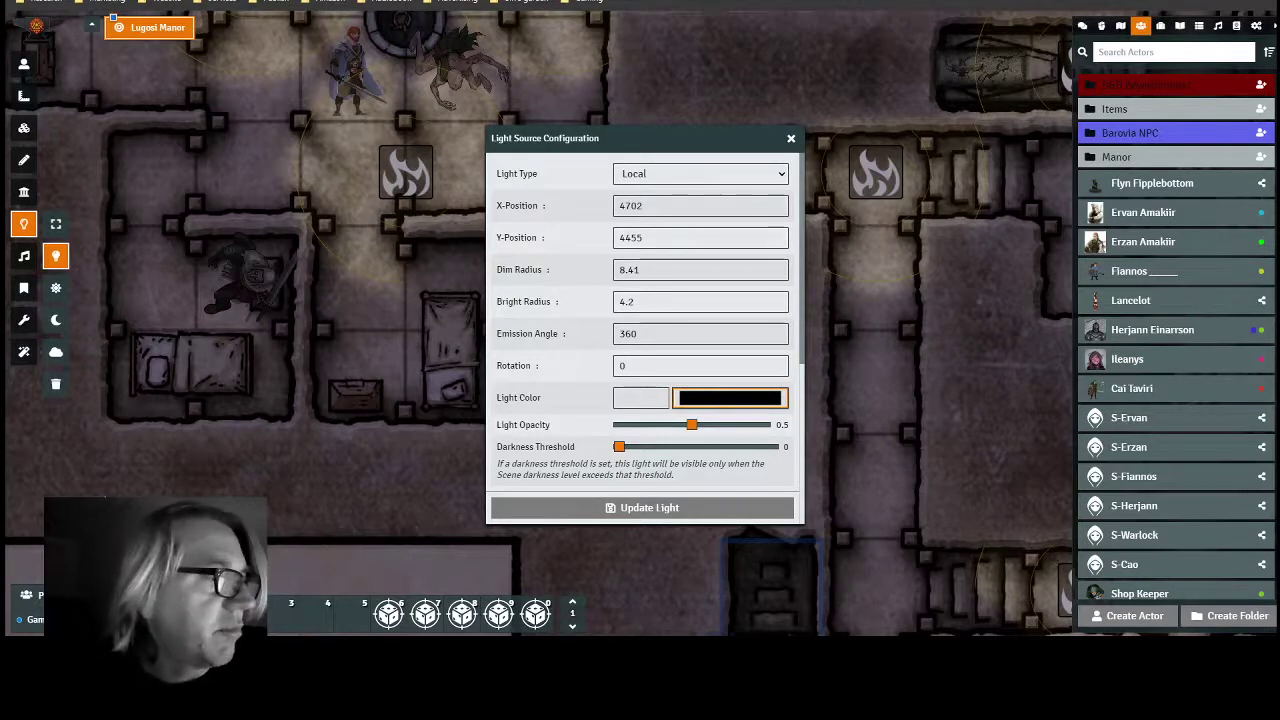
{"action": "left_click", "coordinate": [810, 445]}
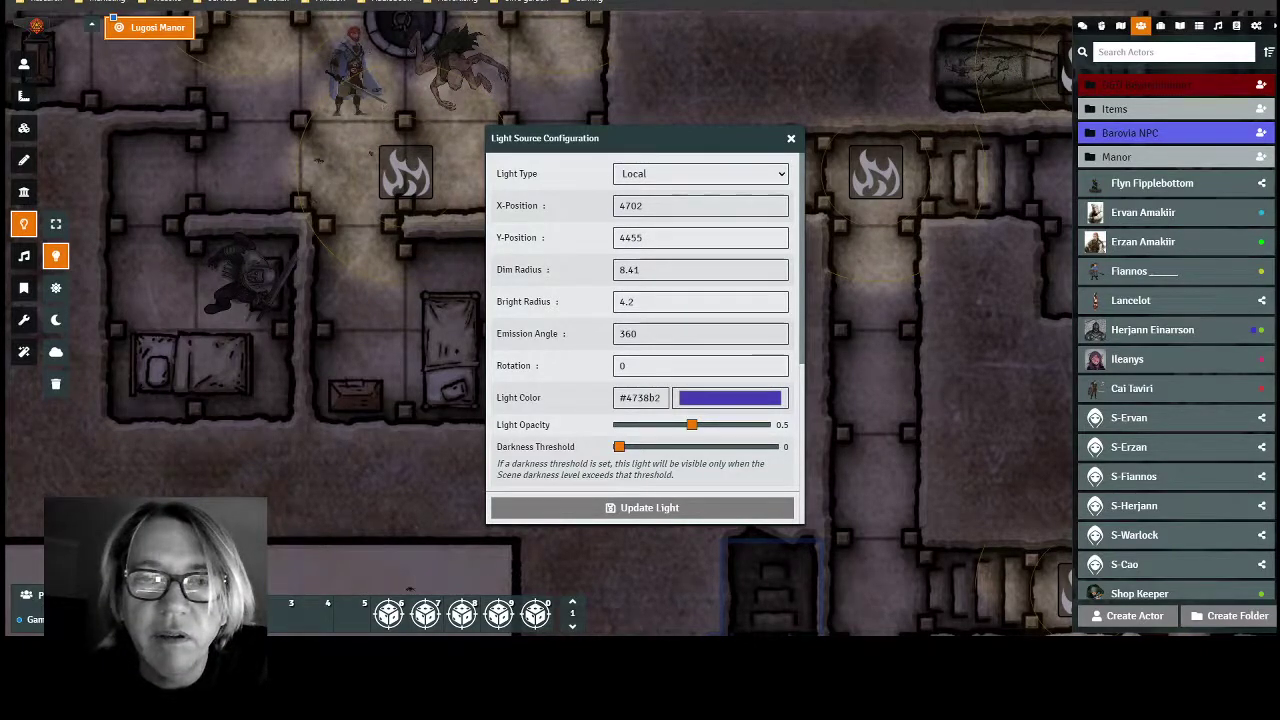
{"action": "left_click", "coordinate": [613, 507]}
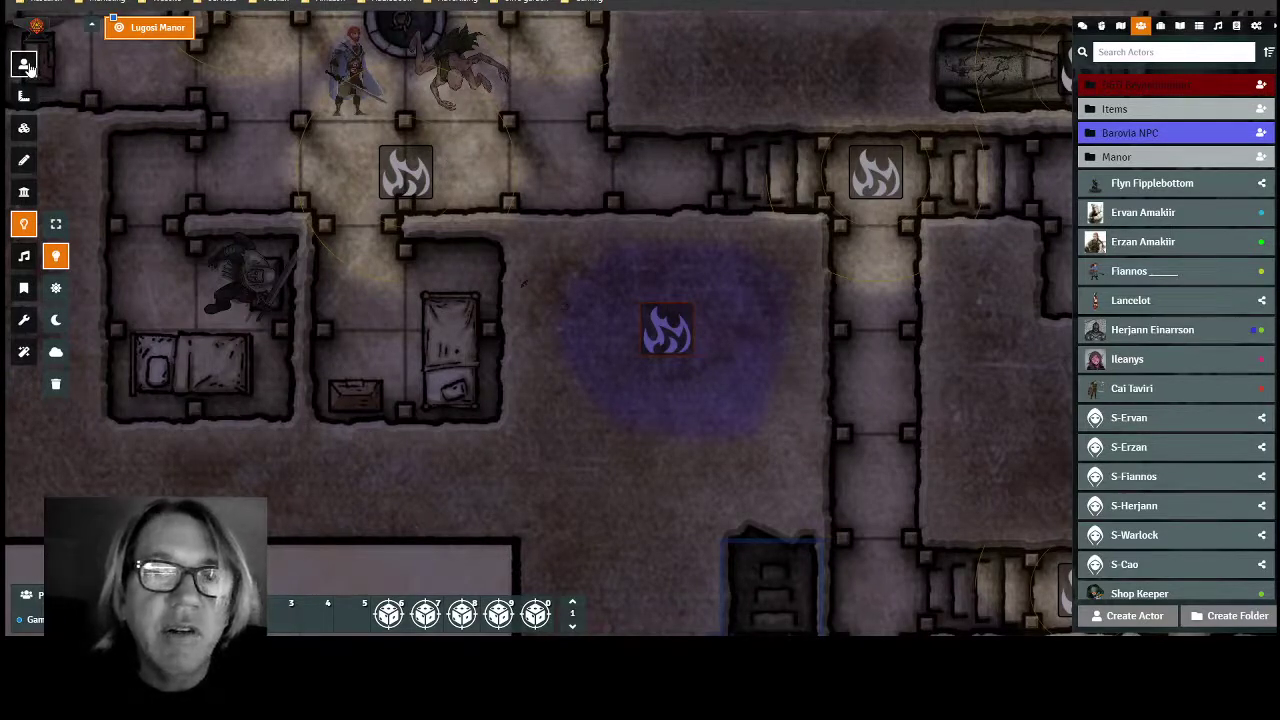
{"action": "left_click", "coordinate": [27, 65]}
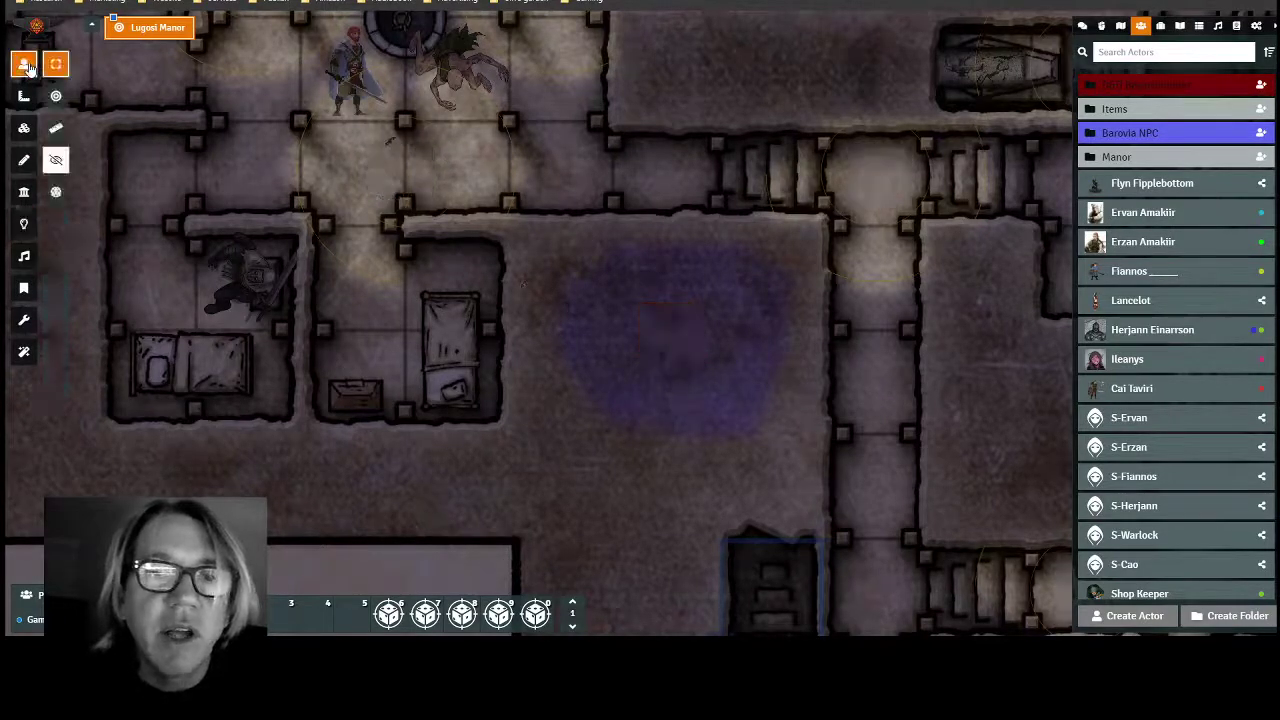
{"action": "left_click", "coordinate": [368, 78]}
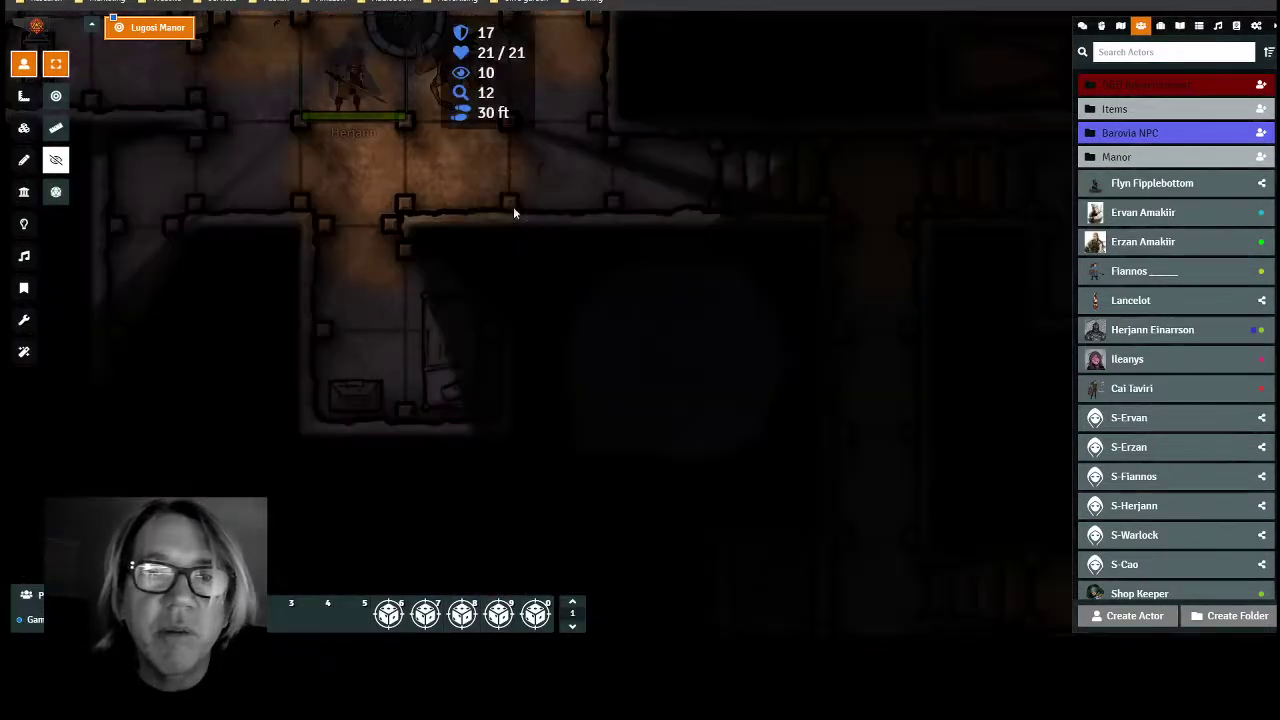
{"action": "left_click", "coordinate": [665, 346]}
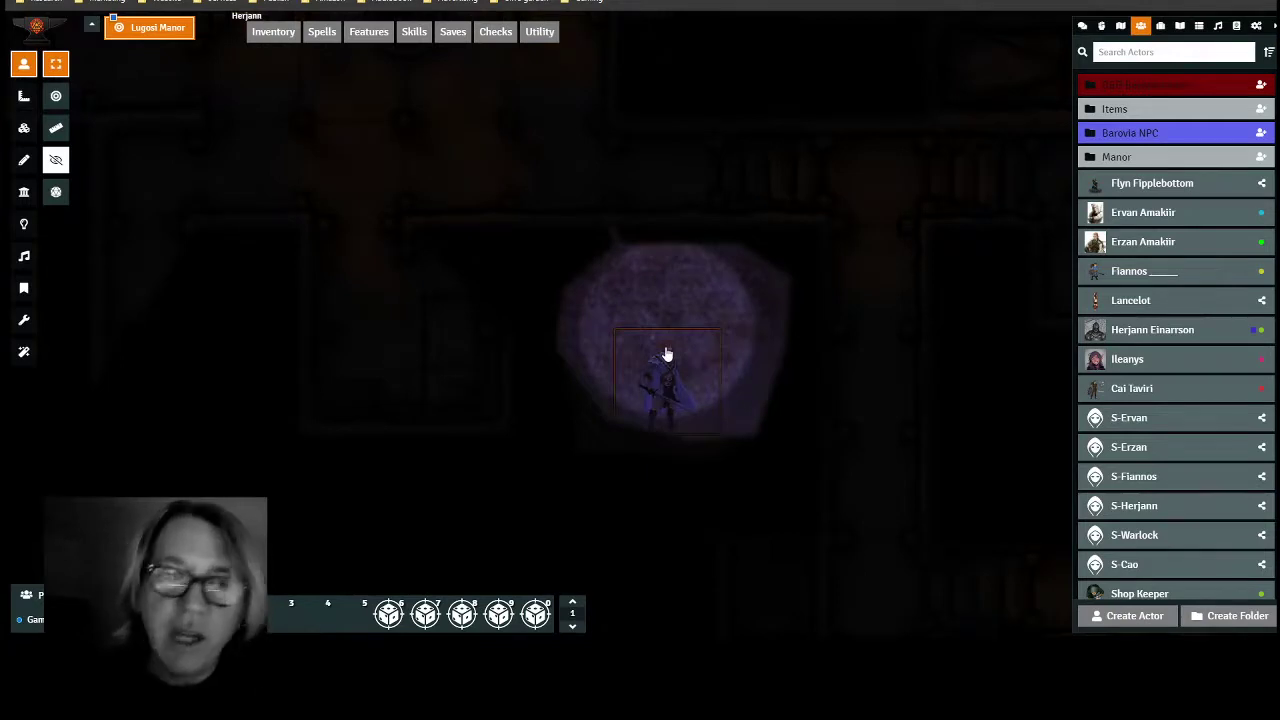
{"action": "key", "text": "Up"}
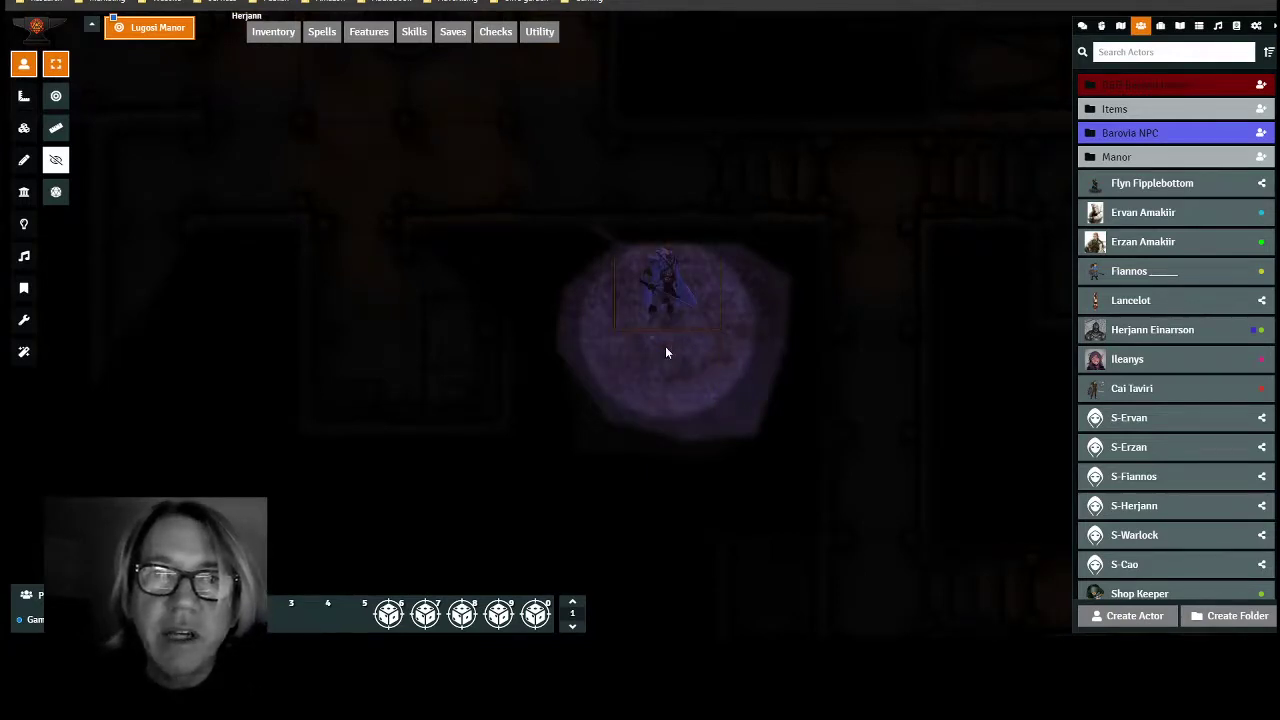
{"action": "key", "text": "Down"}
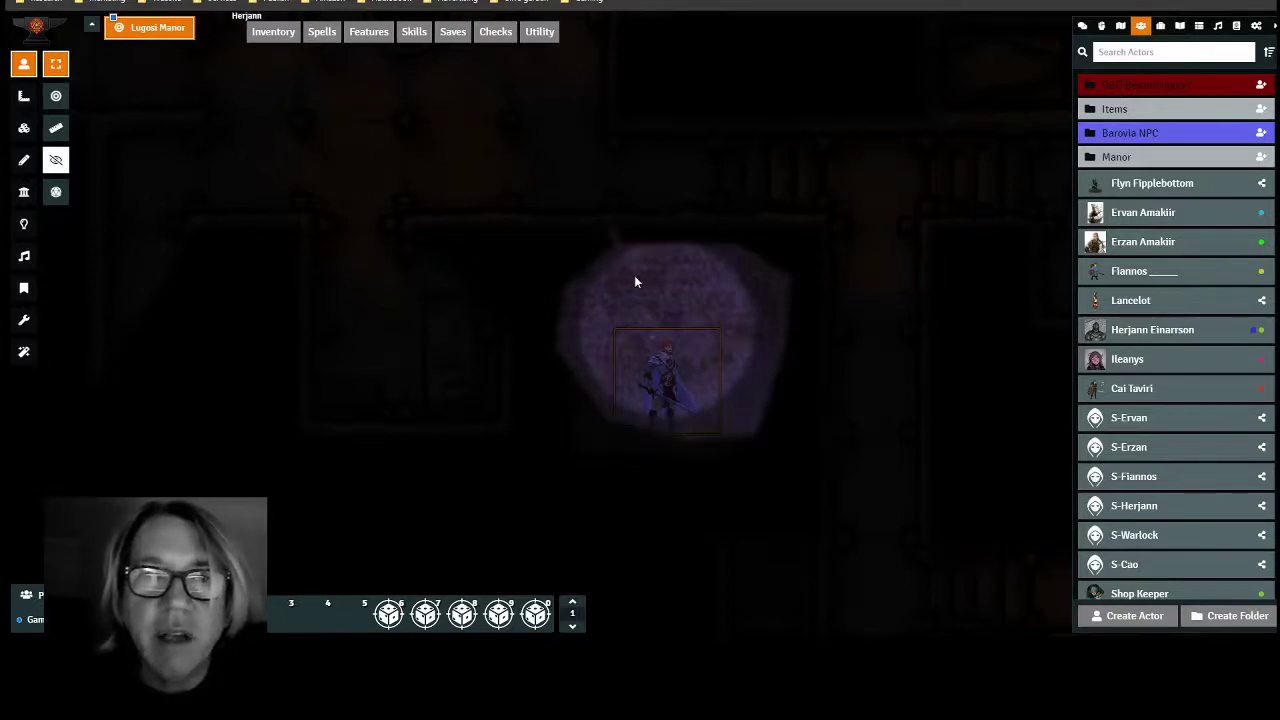
{"action": "scroll", "coordinate": [775, 308], "scroll_direction": "up", "scroll_amount": 3}
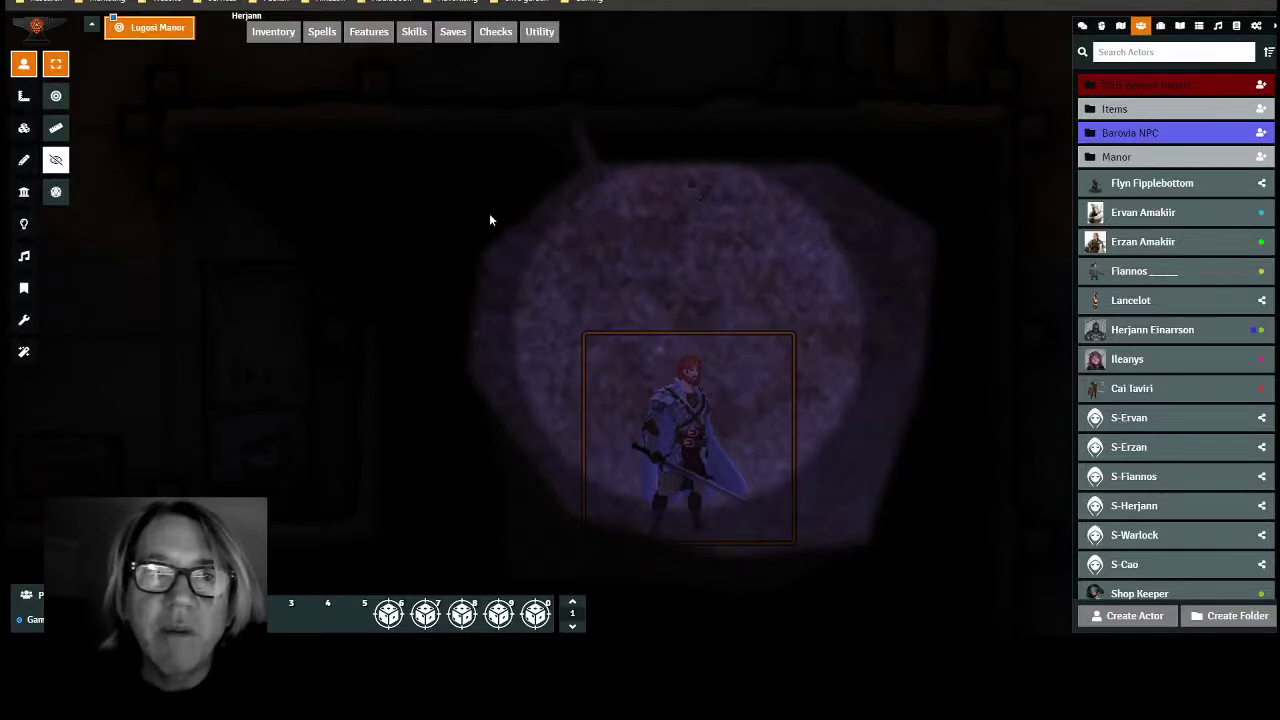
{"action": "left_click", "coordinate": [367, 172]}
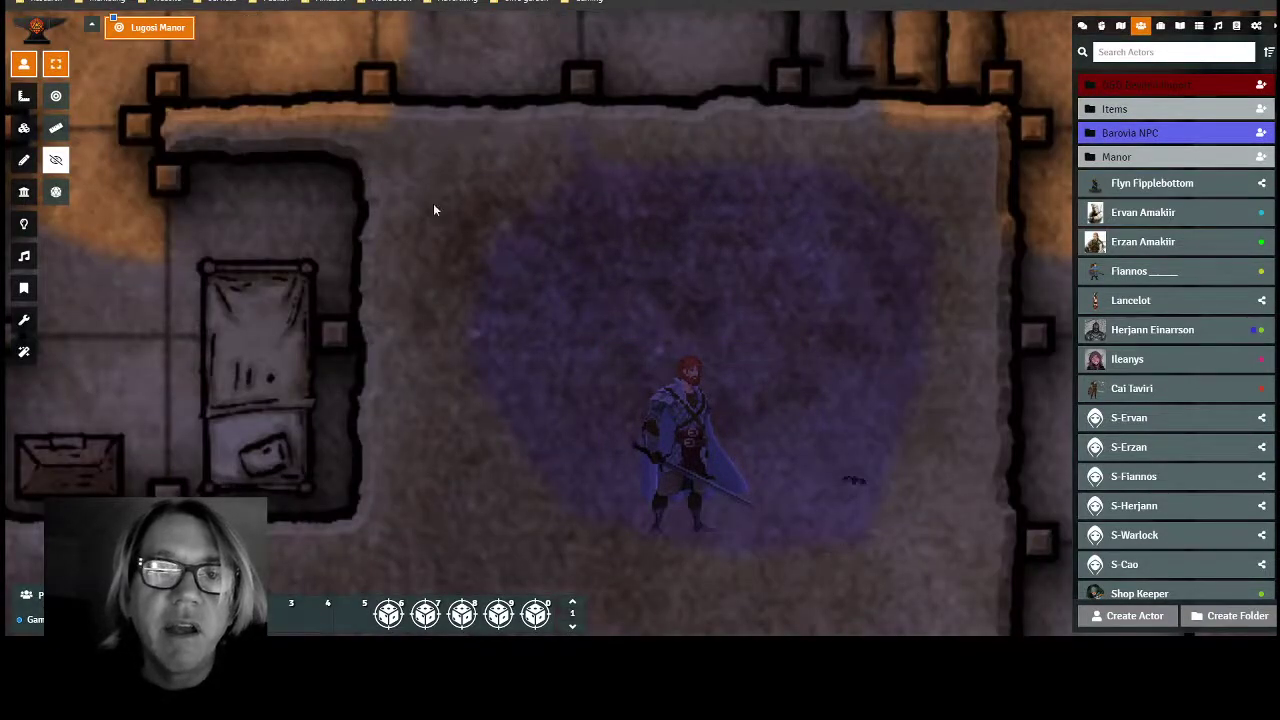
{"action": "left_click_drag", "start_coordinate": [428, 226], "coordinate": [424, 400]}
{"action": "left_click", "coordinate": [266, 86]}
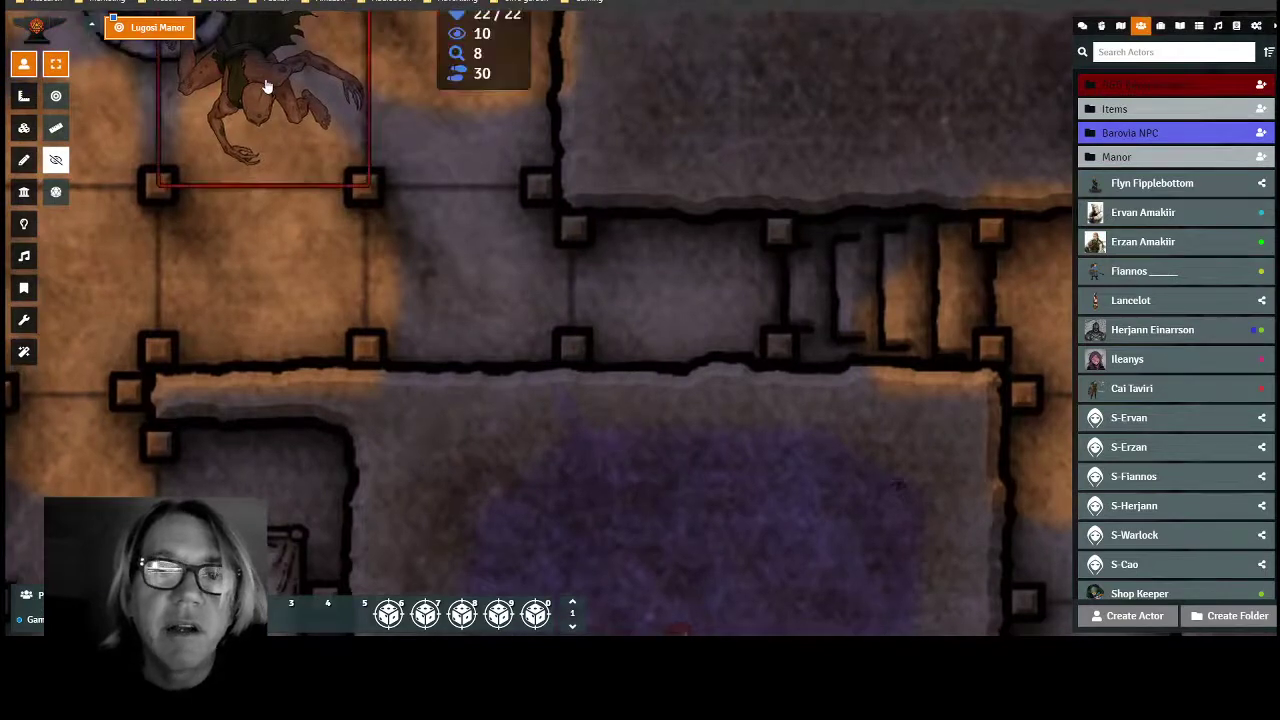
{"action": "left_click_drag", "start_coordinate": [266, 86], "coordinate": [702, 584]}
{"action": "scroll", "coordinate": [800, 564], "scroll_direction": "down", "scroll_amount": 5}
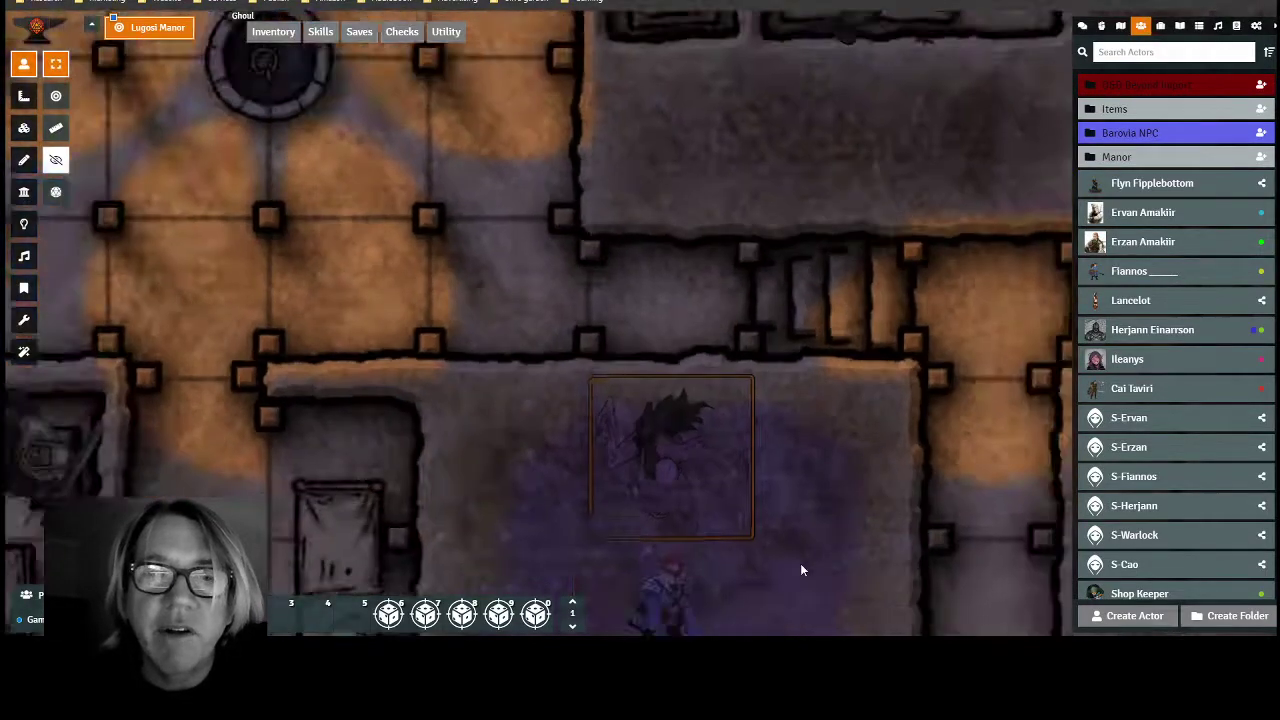
{"action": "scroll", "coordinate": [800, 564], "scroll_direction": "down", "scroll_amount": 3}
{"action": "left_click", "coordinate": [669, 580]}
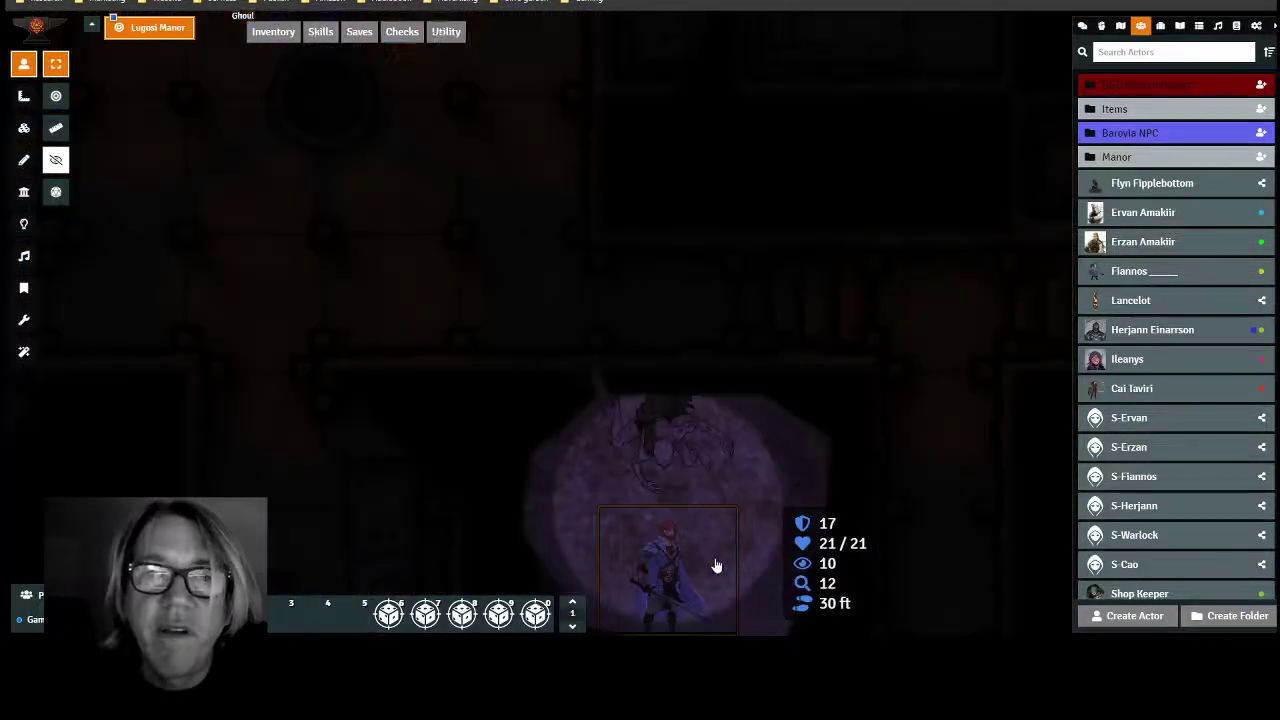
{"action": "scroll", "coordinate": [746, 517], "scroll_direction": "up", "scroll_amount": 3}
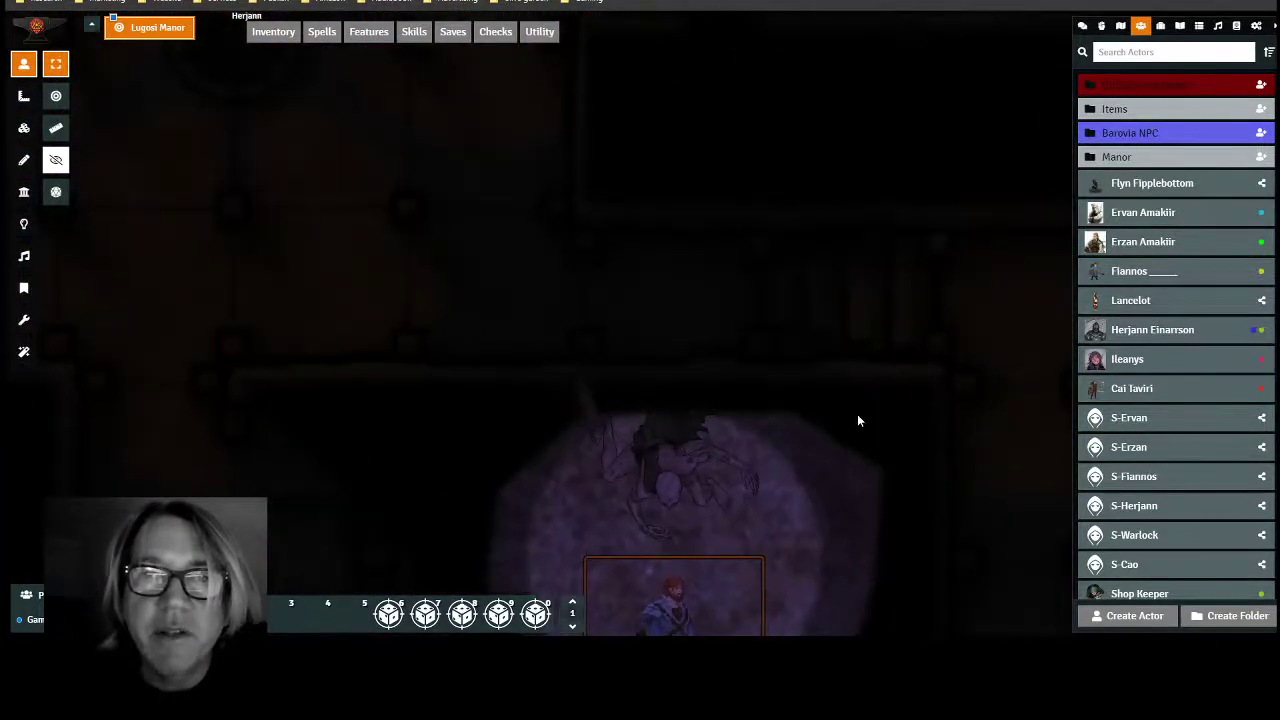
{"action": "scroll", "coordinate": [823, 103], "scroll_direction": "up", "scroll_amount": 2}
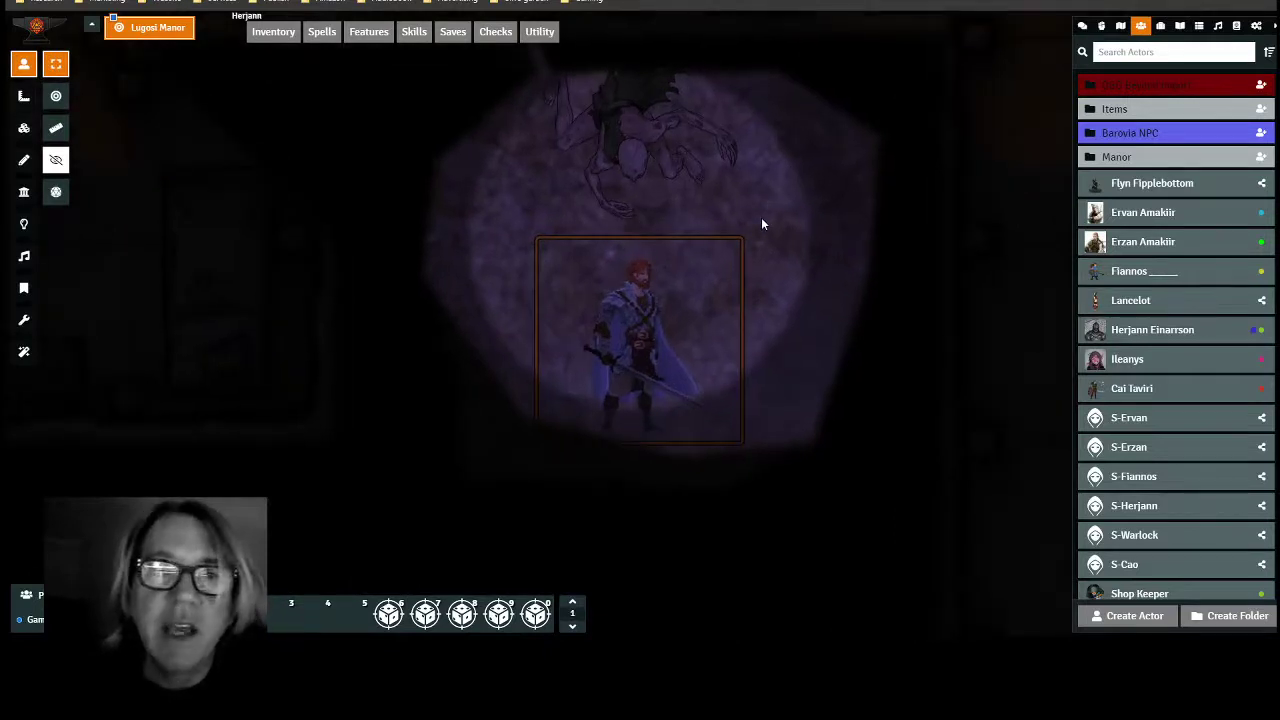
{"action": "key", "text": "Up"}
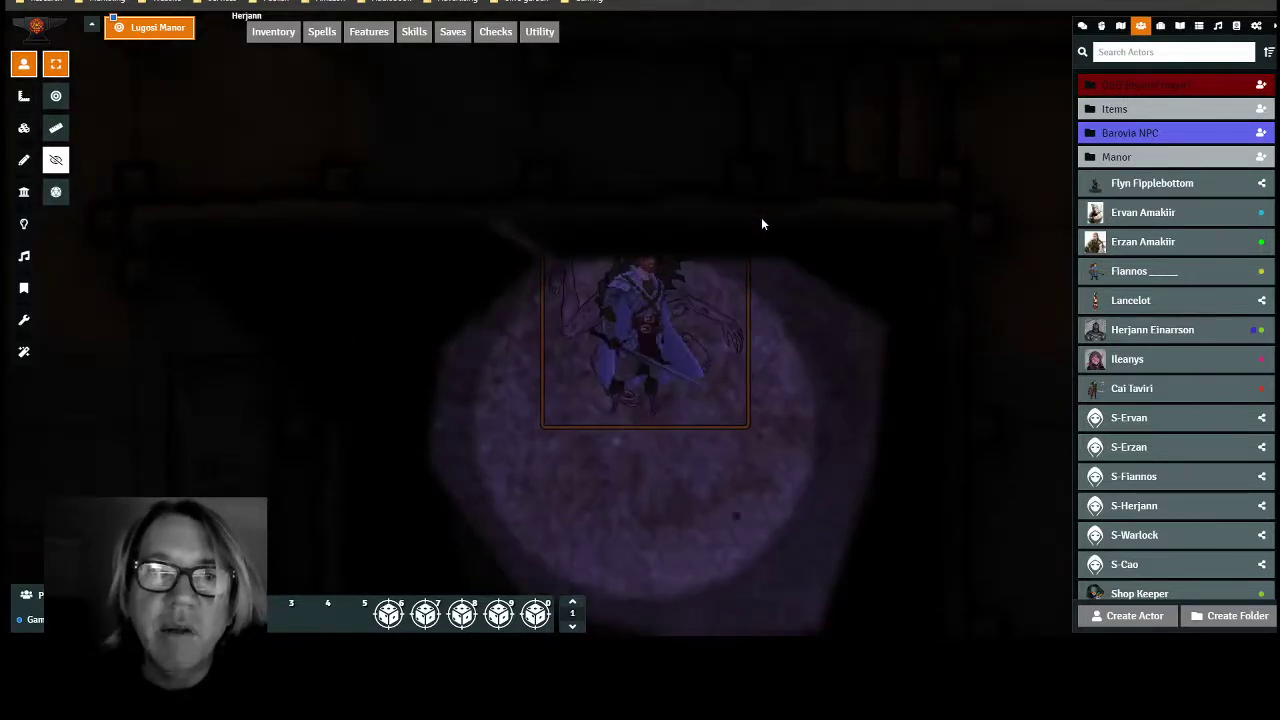
{"action": "key", "text": "Down"}
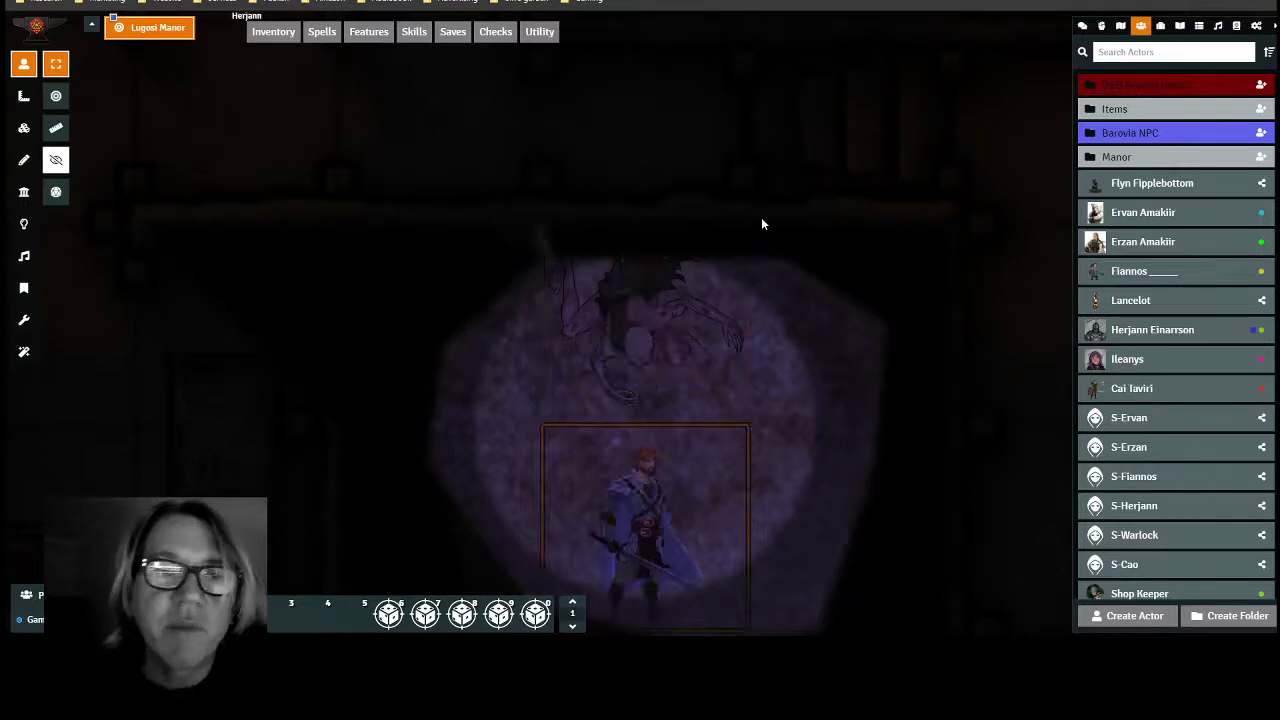
- Inspect the walls around the trap cell, then return to Token Controls
{"action": "left_click", "coordinate": [24, 192]}
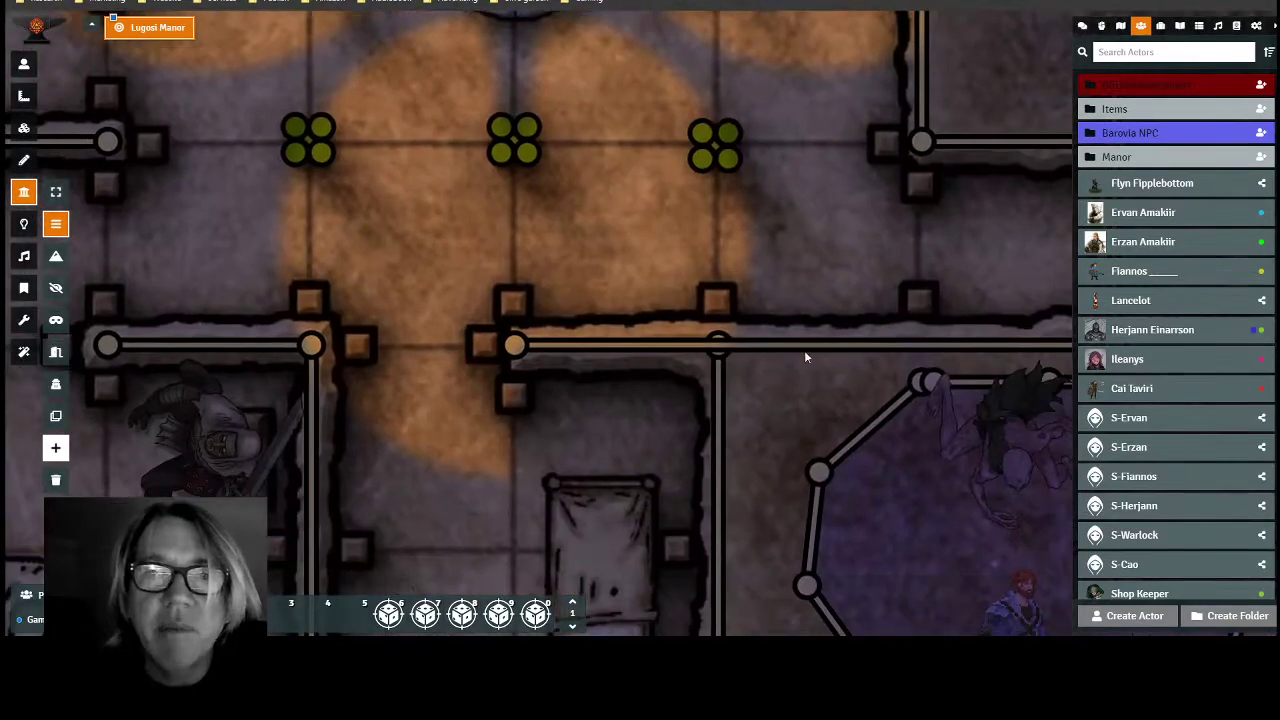
{"action": "left_click", "coordinate": [24, 64]}
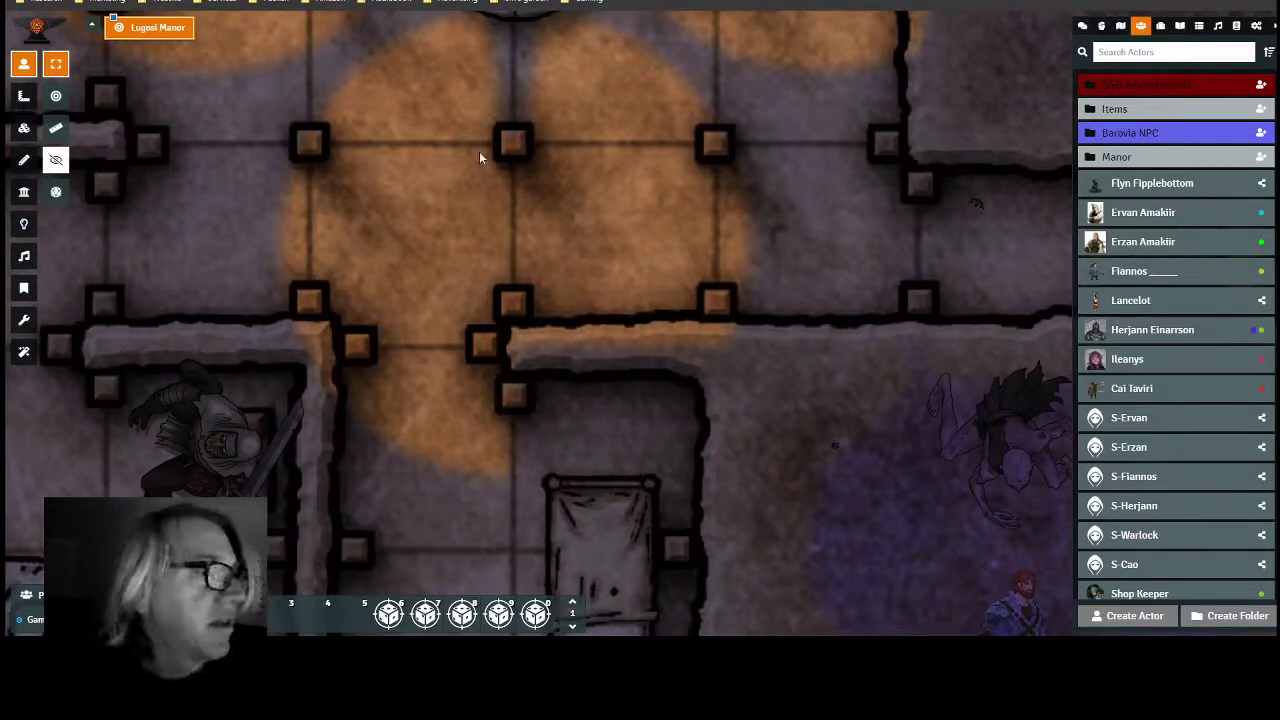
- Select the character token and centre the purple-lit trap cell in its vision, zoomed in slightly
{"action": "left_click", "coordinate": [945, 506]}
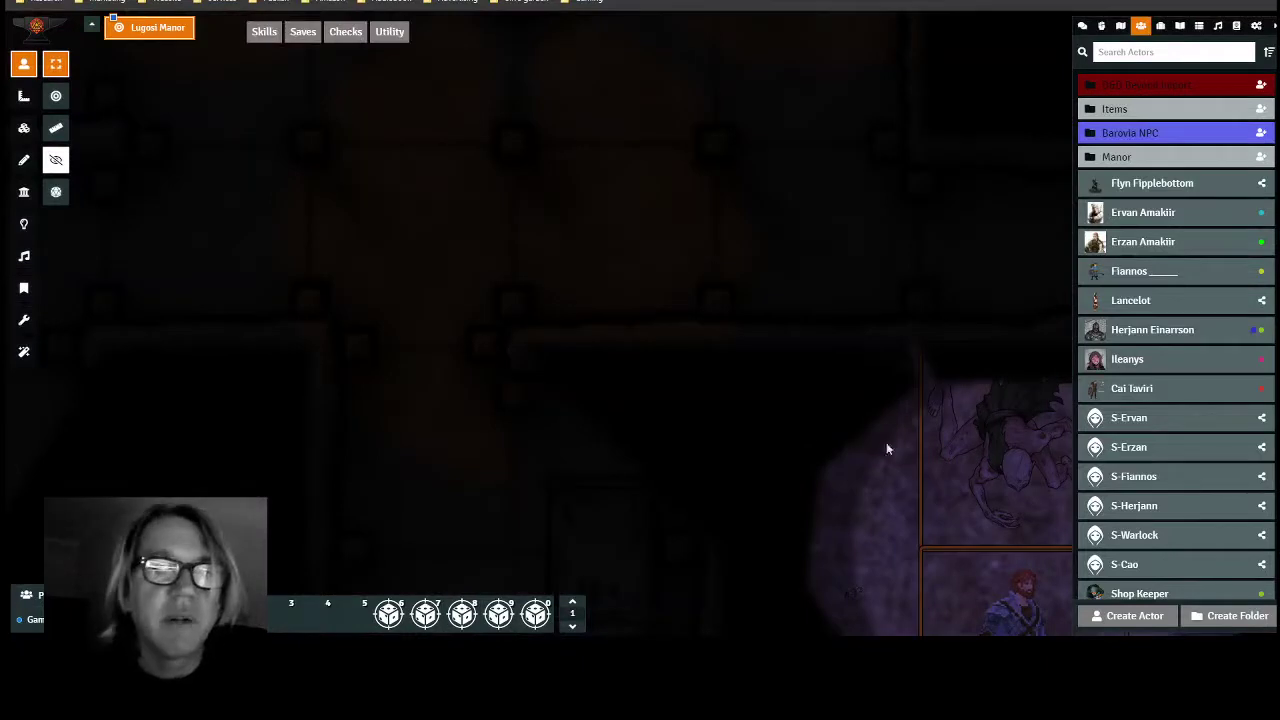
{"action": "left_click_drag", "start_coordinate": [887, 506], "coordinate": [564, 310]}
{"action": "mouse_move", "coordinate": [769, 377]}
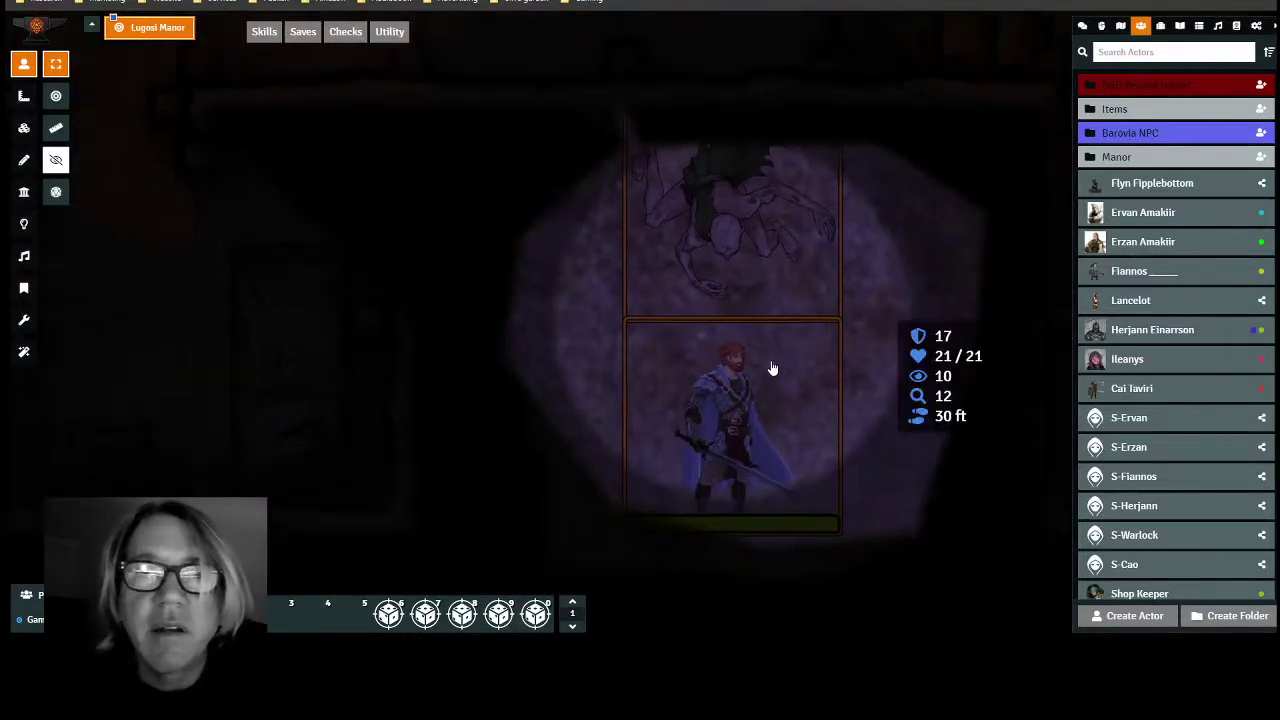
{"action": "scroll", "coordinate": [778, 374], "scroll_direction": "up", "scroll_amount": 1}
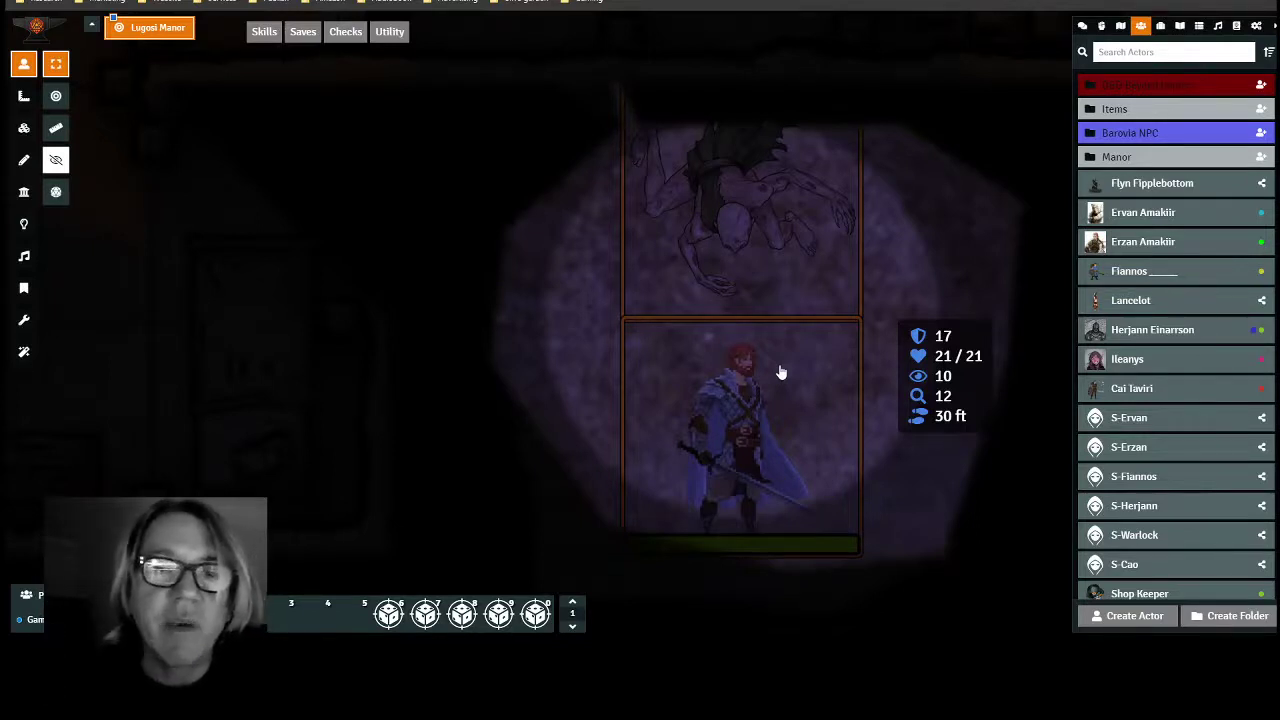
- Zoom out, deselect the tokens to light the whole map, and pan to the small creature pit
{"action": "scroll", "coordinate": [538, 257], "scroll_direction": "down", "scroll_amount": 1}
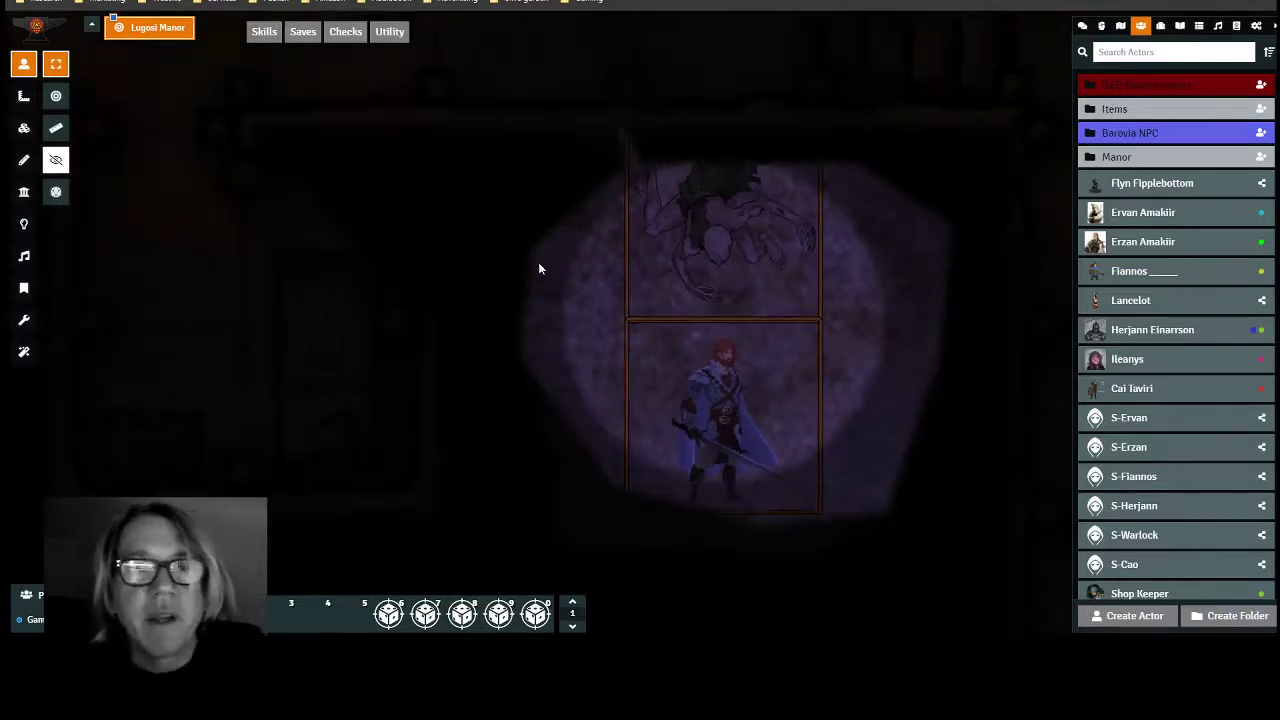
{"action": "scroll", "coordinate": [538, 262], "scroll_direction": "down", "scroll_amount": 1}
{"action": "left_click", "coordinate": [639, 124]}
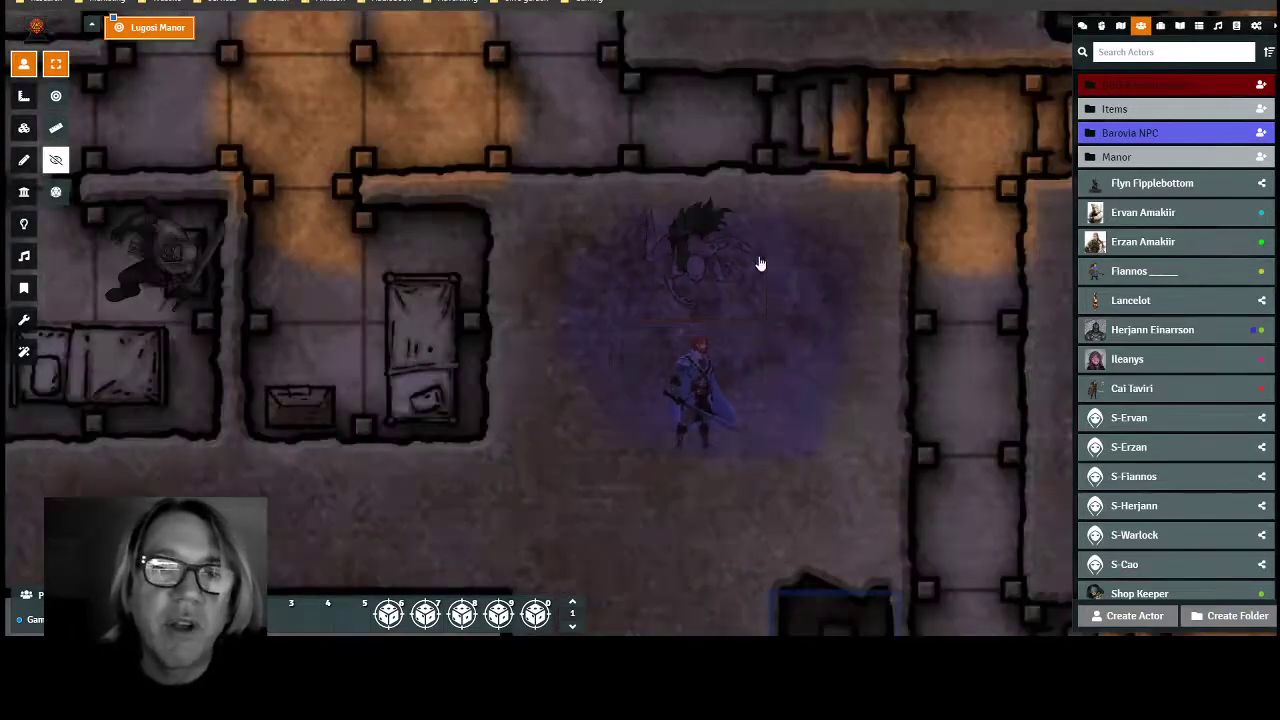
{"action": "left_click_drag", "start_coordinate": [978, 418], "coordinate": [474, 294]}
{"action": "left_click_drag", "start_coordinate": [796, 617], "coordinate": [746, 317]}
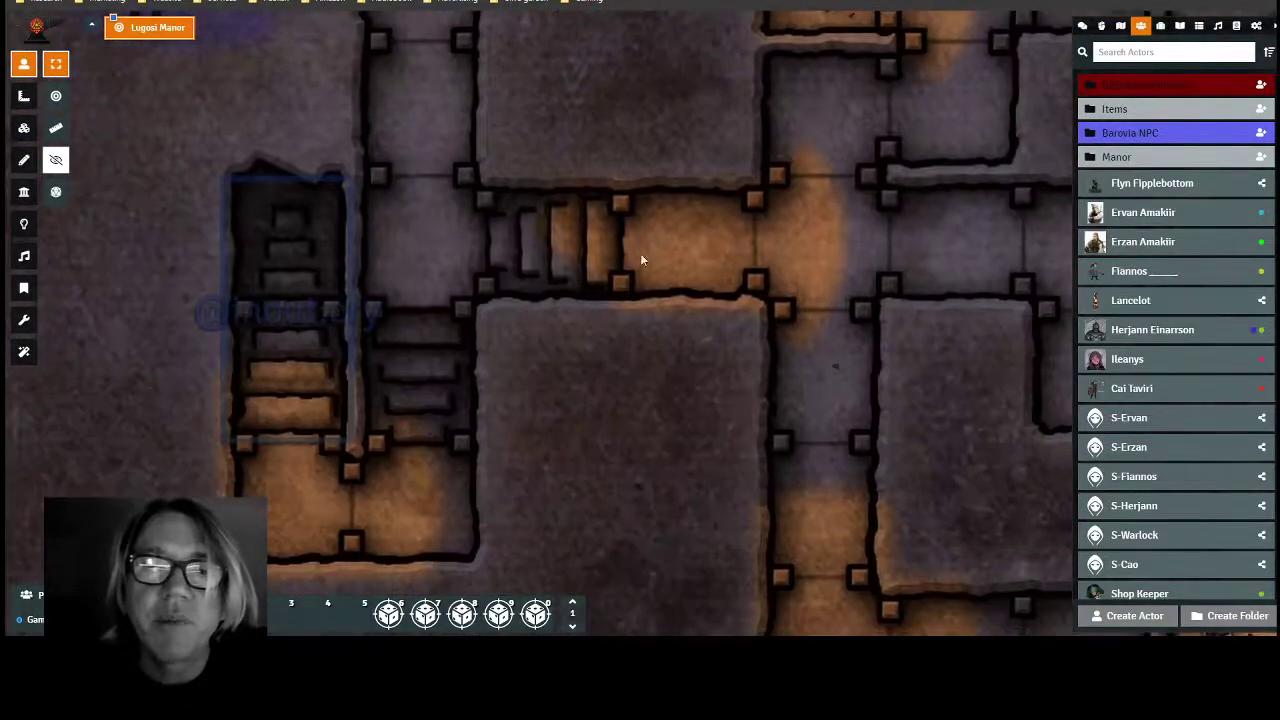
{"action": "left_click_drag", "start_coordinate": [711, 384], "coordinate": [636, 157]}
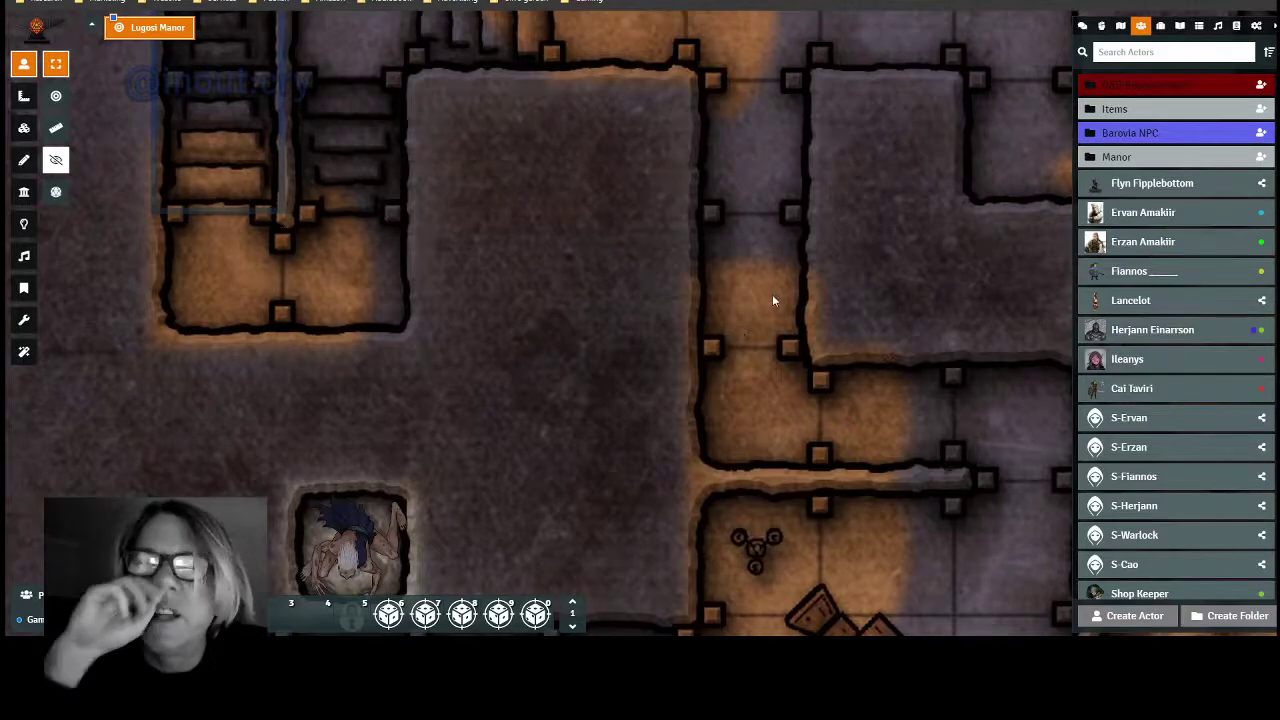
- Enable the Multilevel Tokens module in Manage Modules and close the module list
{"action": "left_click", "coordinate": [1257, 28]}
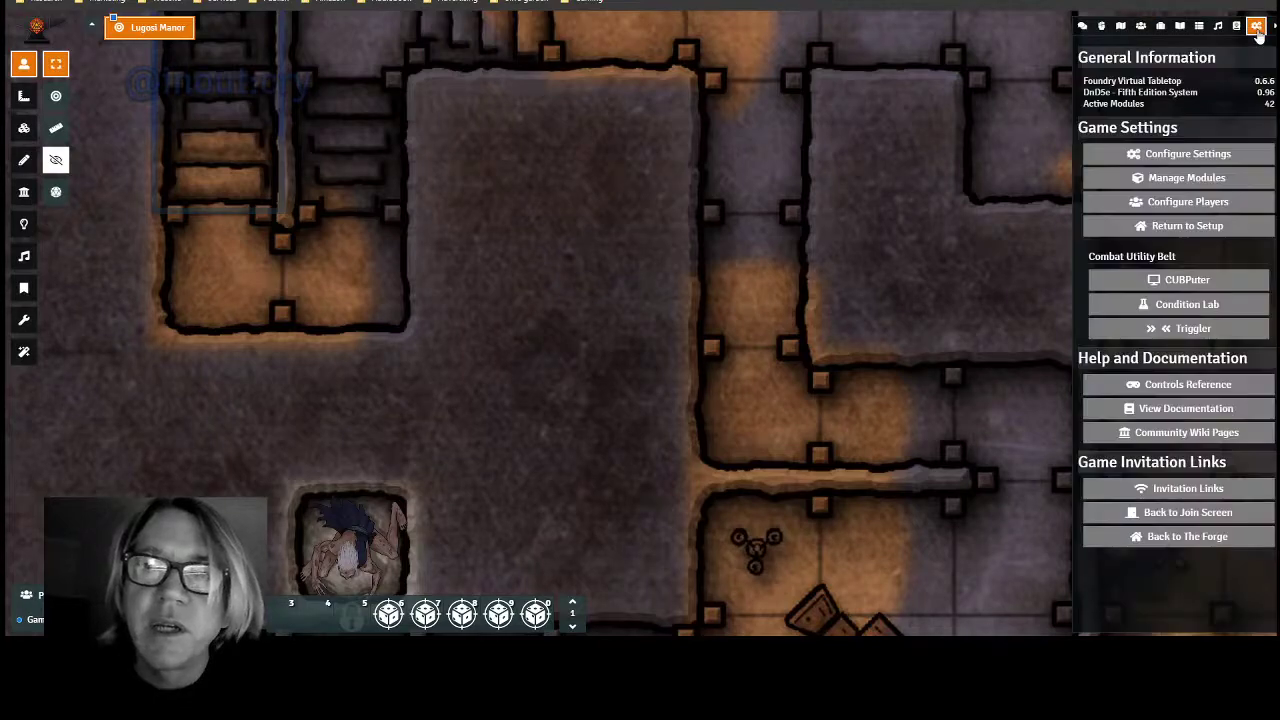
{"action": "left_click", "coordinate": [1190, 178]}
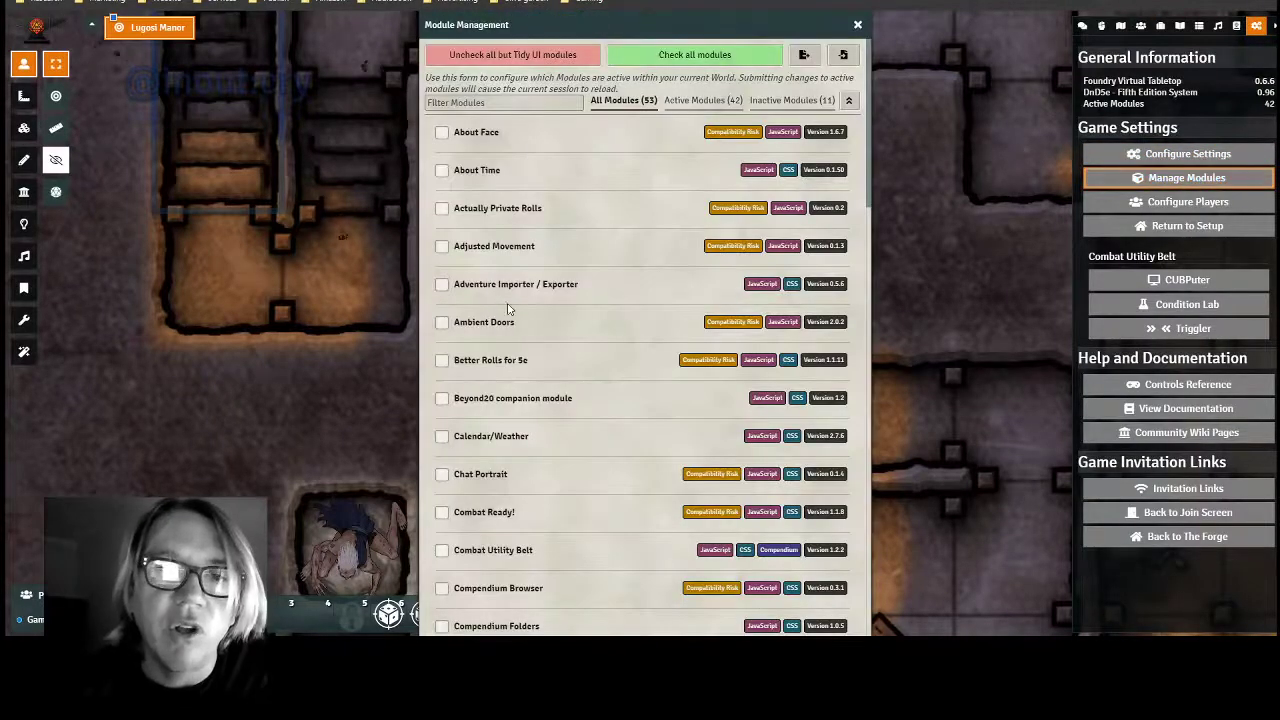
{"action": "scroll", "coordinate": [591, 330], "scroll_direction": "down", "scroll_amount": 6}
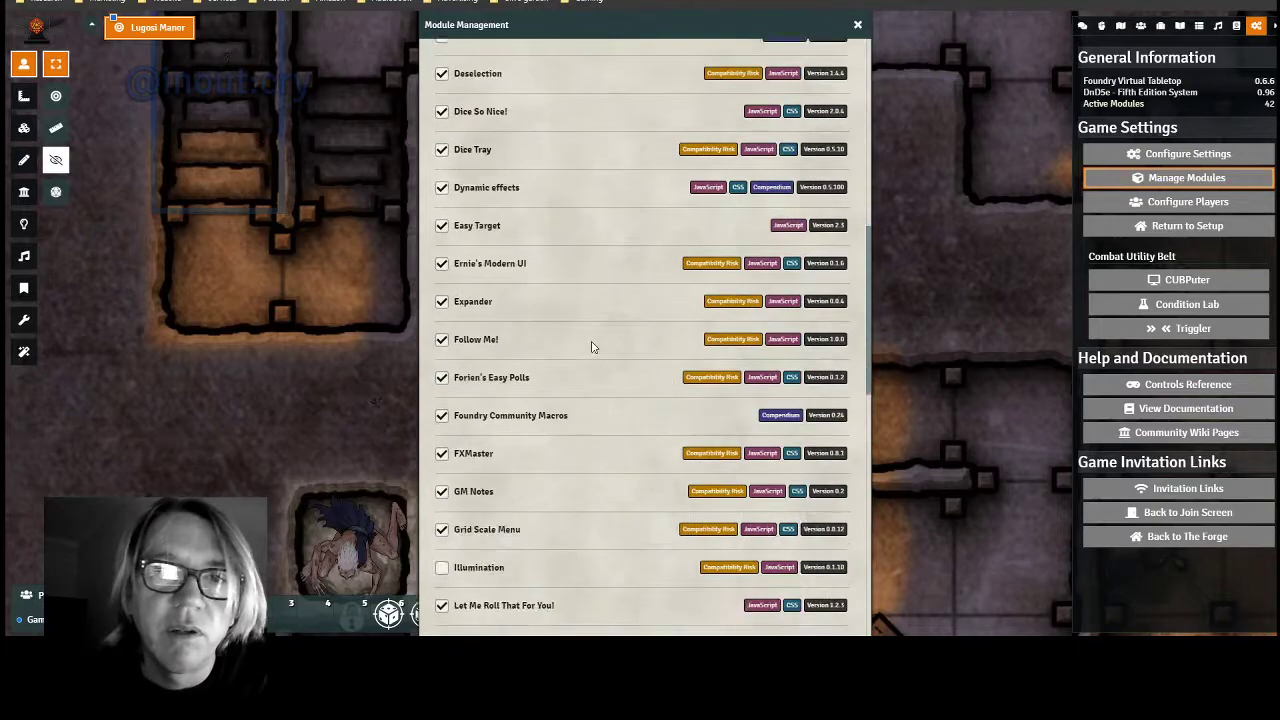
{"action": "scroll", "coordinate": [591, 346], "scroll_direction": "down", "scroll_amount": 3}
{"action": "scroll", "coordinate": [591, 346], "scroll_direction": "down", "scroll_amount": 2}
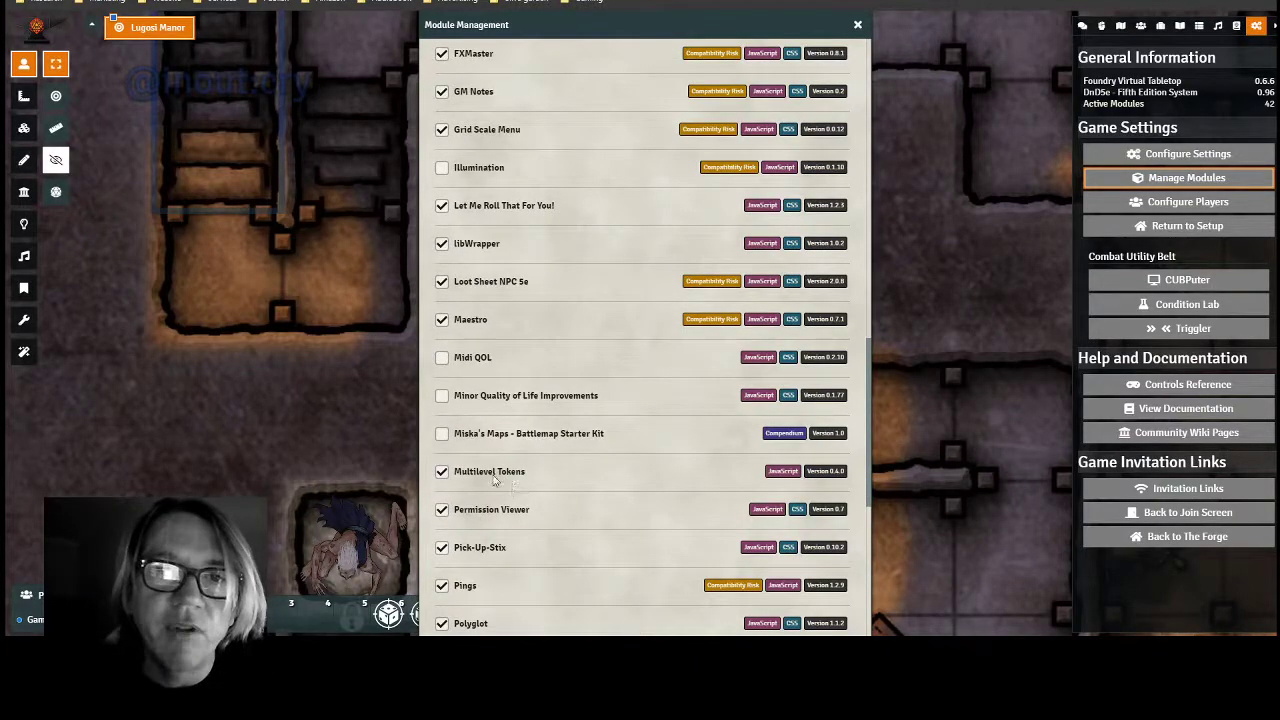
{"action": "left_click", "coordinate": [441, 471]}
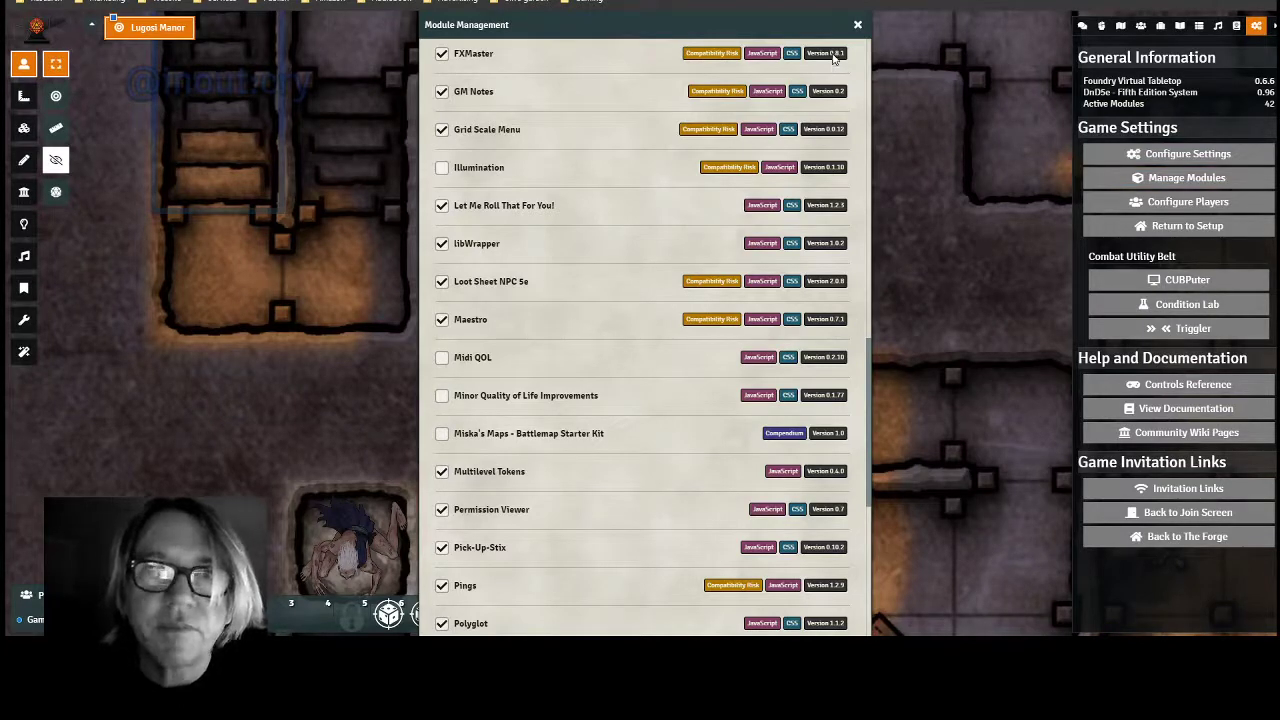
{"action": "left_click", "coordinate": [856, 26]}
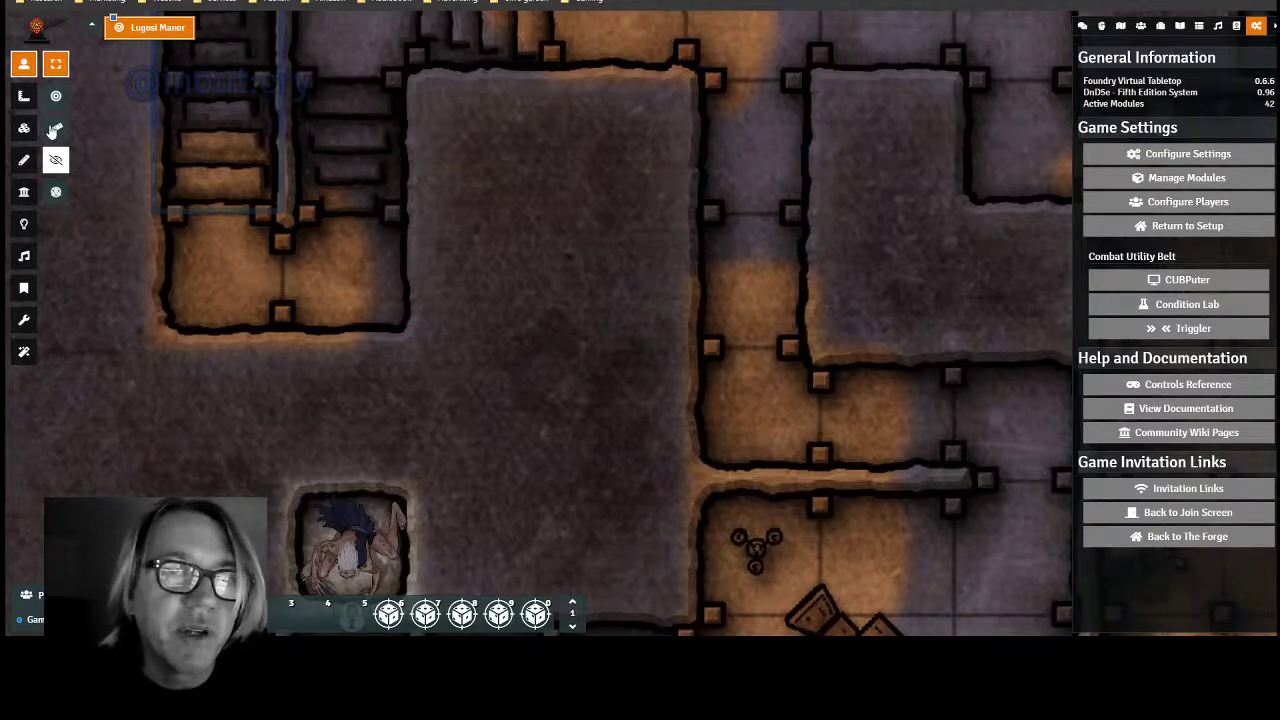
- Draw rectangles over the trap cell and on the floor to its lower left, then select the trap-cell one
{"action": "left_click", "coordinate": [24, 161]}
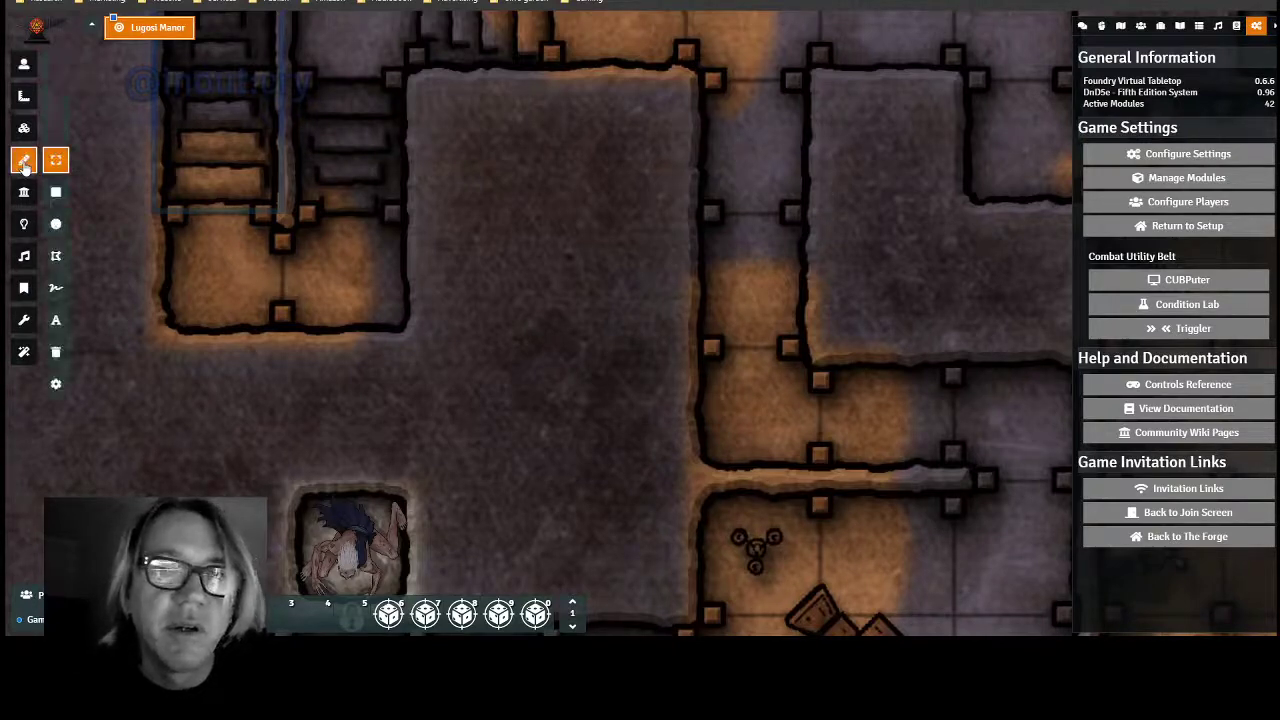
{"action": "left_click", "coordinate": [56, 193]}
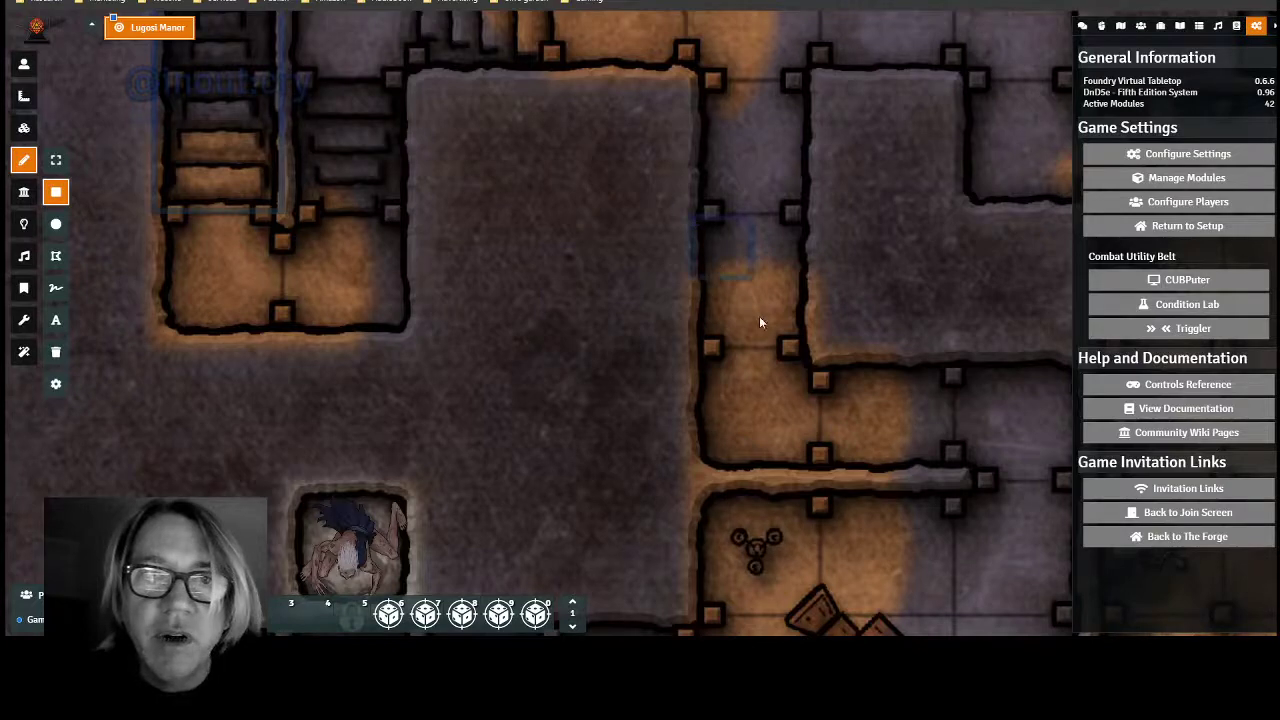
{"action": "left_click_drag", "start_coordinate": [794, 363], "coordinate": [807, 361]}
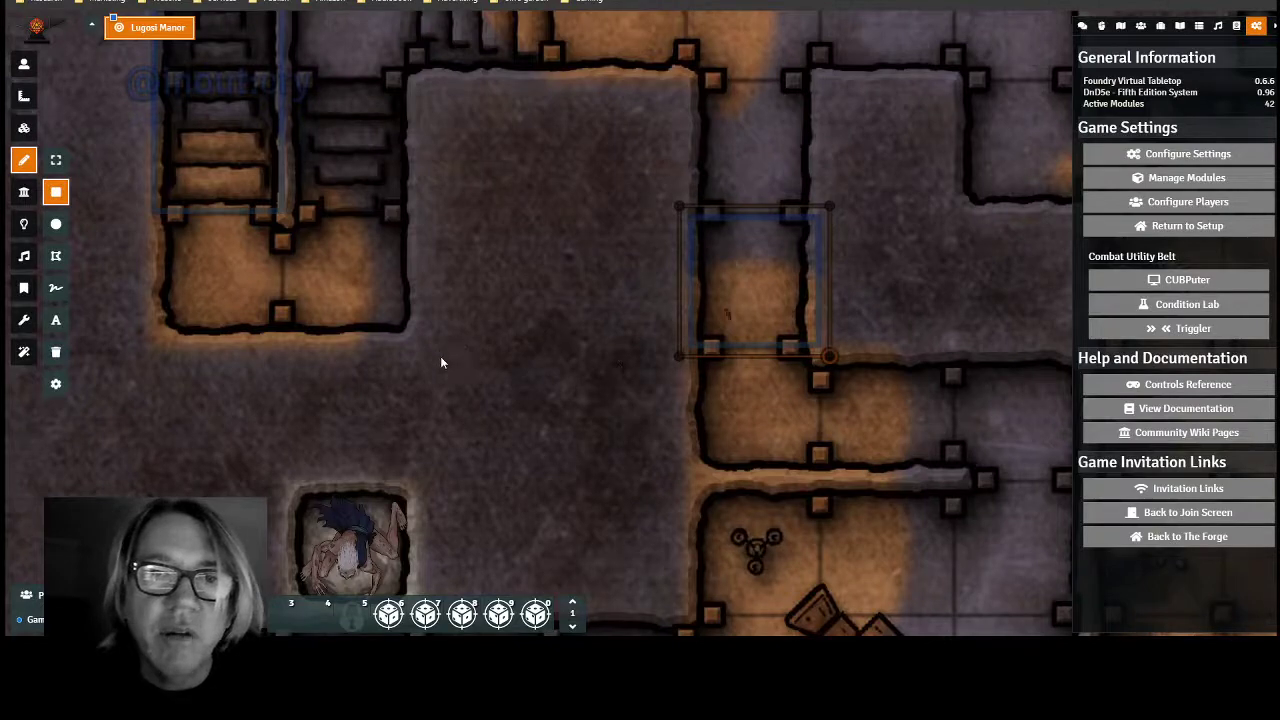
{"action": "left_click_drag", "start_coordinate": [440, 356], "coordinate": [583, 489]}
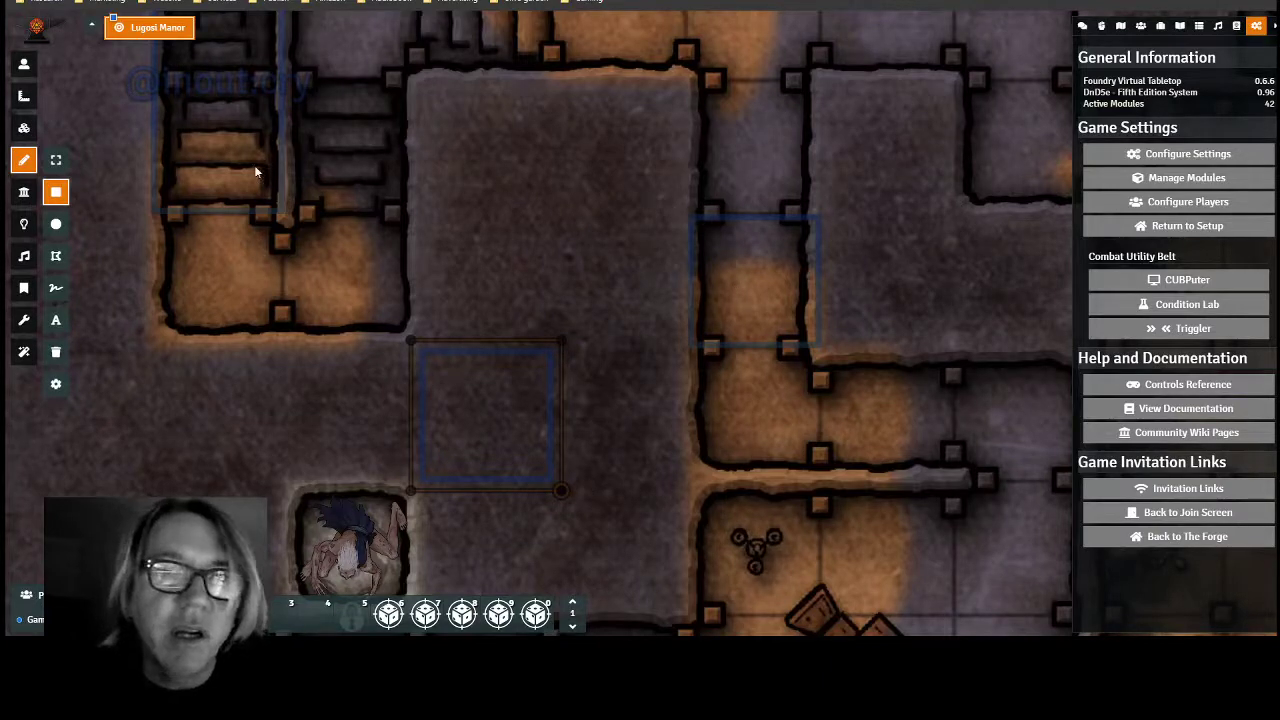
{"action": "left_click", "coordinate": [56, 160]}
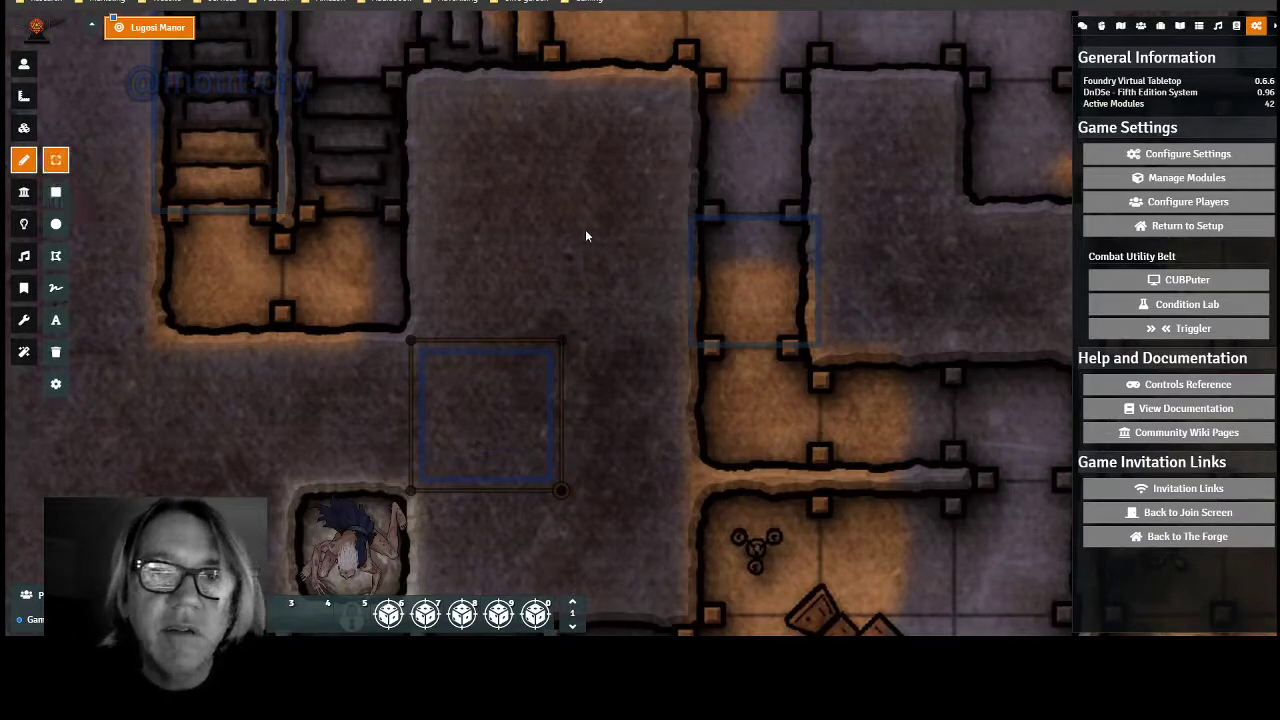
{"action": "mouse_move", "coordinate": [656, 196]}
{"action": "left_mouse_down"}
{"action": "mouse_move", "coordinate": [798, 352]}
{"action": "mouse_move", "coordinate": [869, 394]}
{"action": "left_mouse_up"}
{"action": "right_click", "coordinate": [803, 268]}
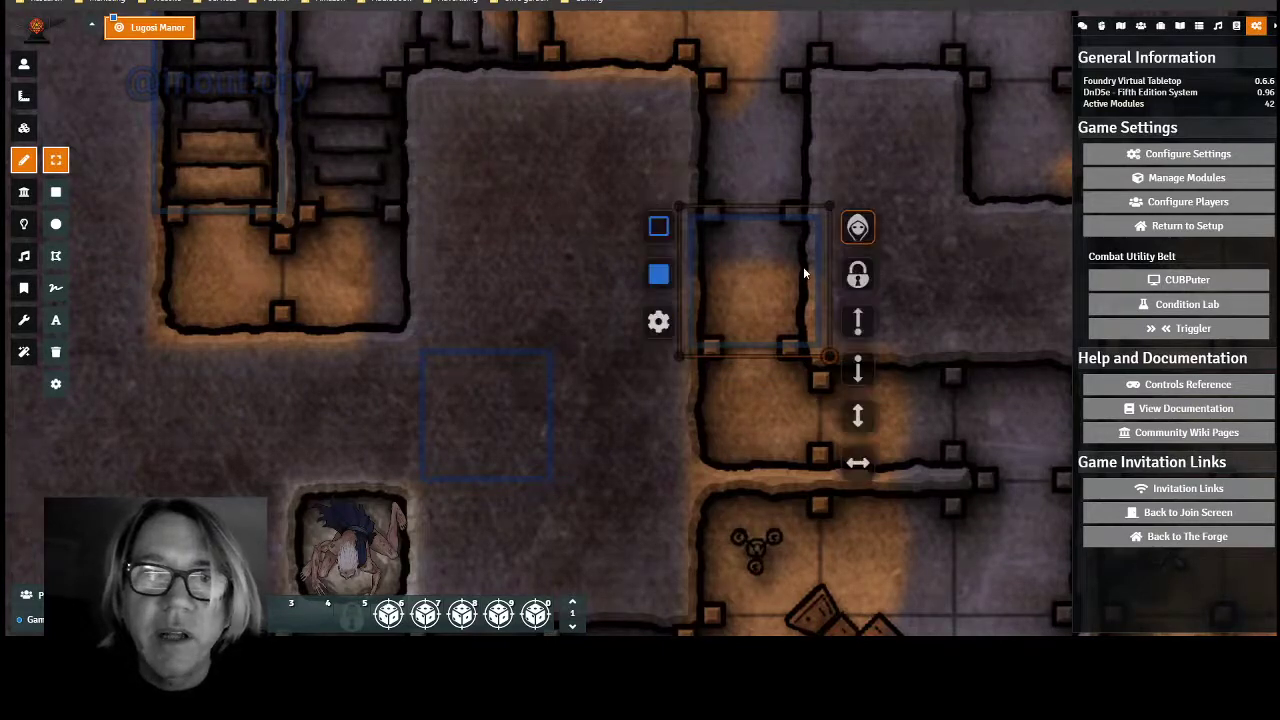
{"action": "left_click", "coordinate": [659, 322]}
{"action": "left_click", "coordinate": [654, 278]}
{"action": "type", "text": "@in"}
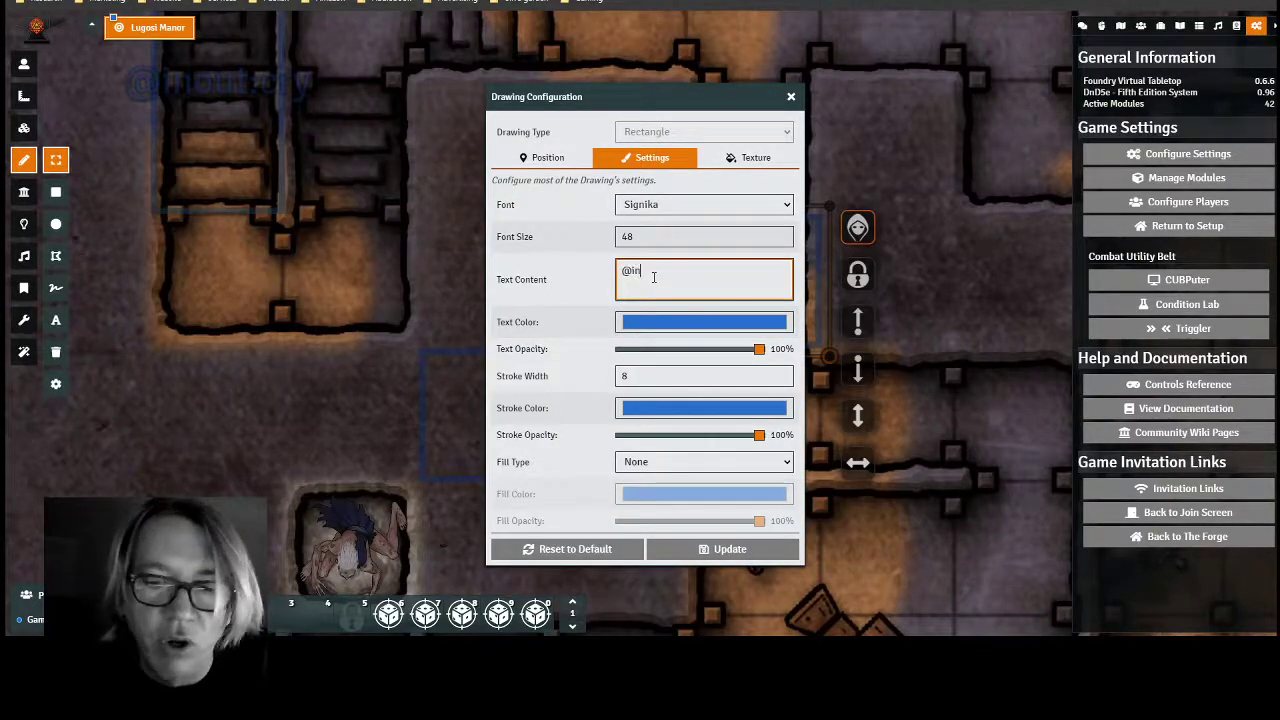
{"action": "type", "text": ":trap"}
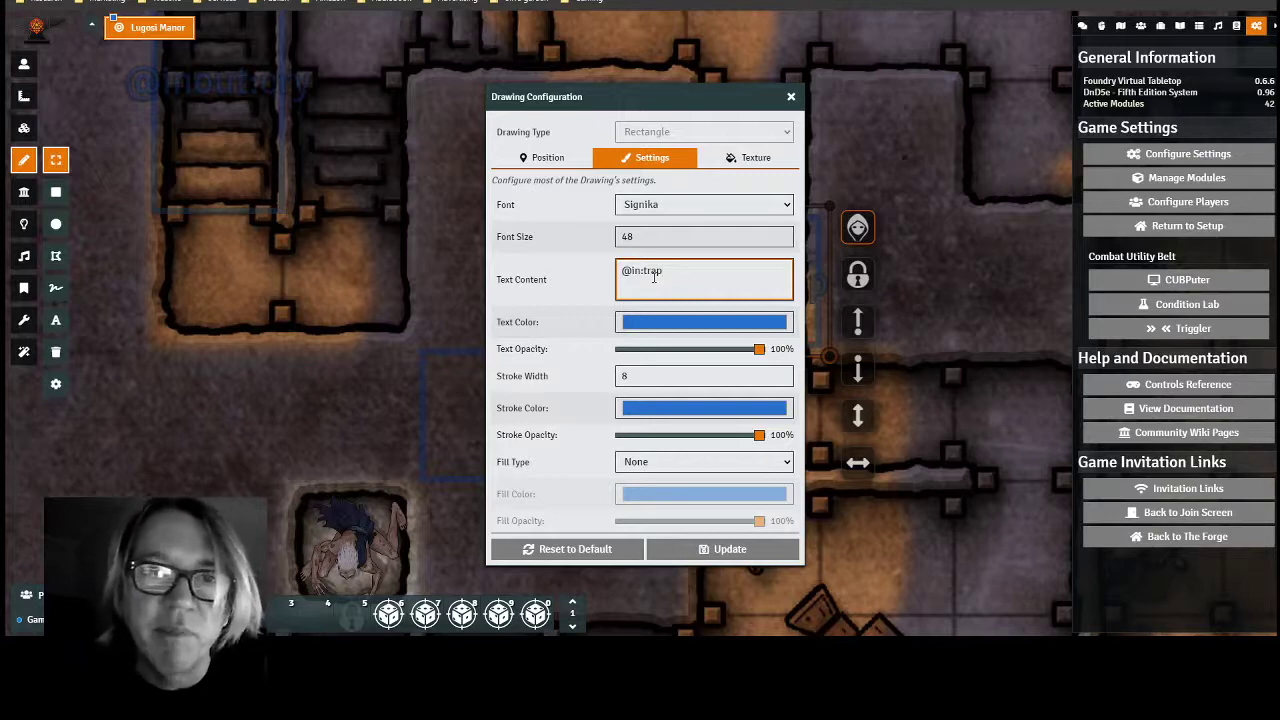
{"action": "left_click", "coordinate": [722, 556]}
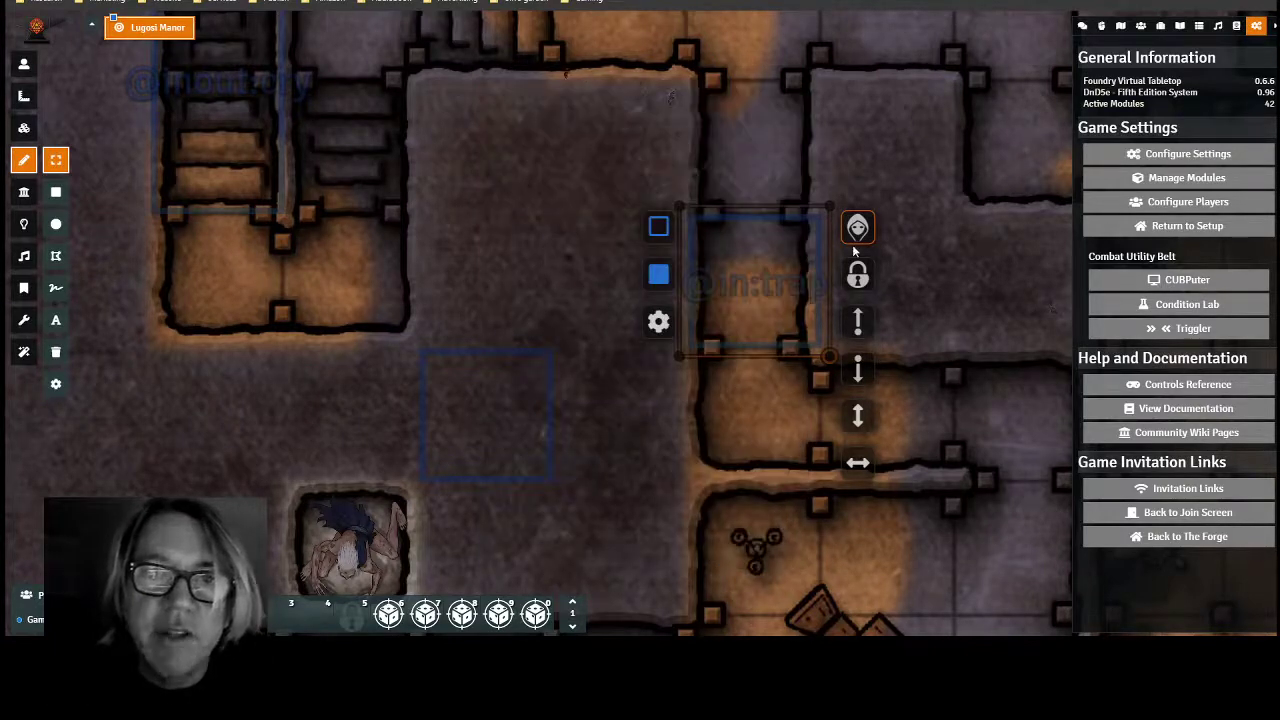
{"action": "left_click", "coordinate": [857, 228]}
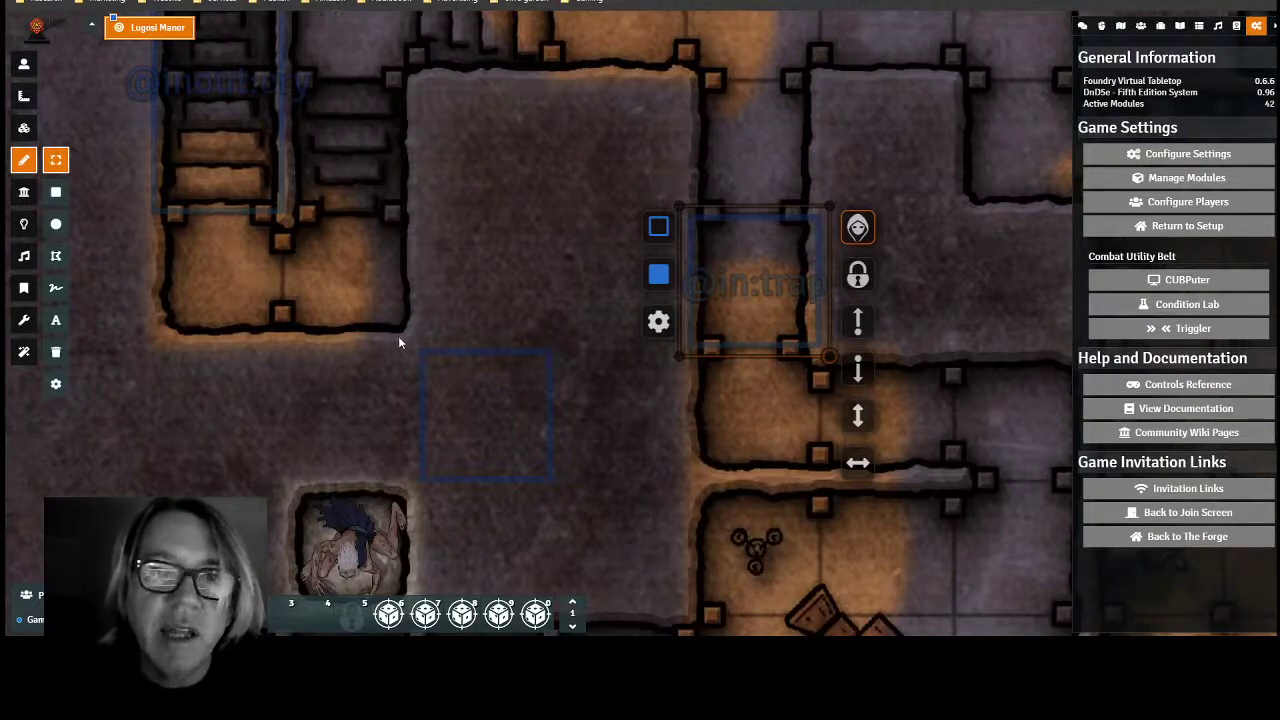
{"action": "mouse_move", "coordinate": [398, 336]}
{"action": "left_mouse_down"}
{"action": "mouse_move", "coordinate": [528, 491]}
{"action": "mouse_move", "coordinate": [616, 509]}
{"action": "left_mouse_up"}
{"action": "right_click", "coordinate": [472, 429]}
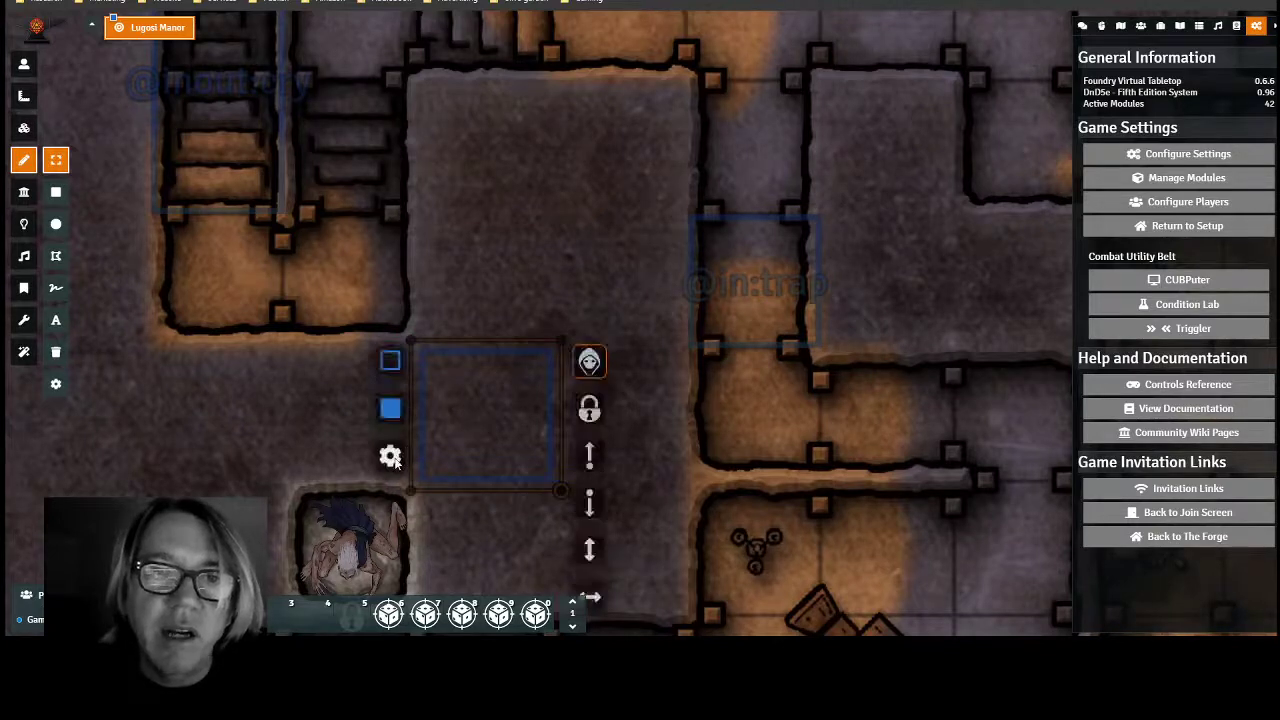
{"action": "left_click", "coordinate": [390, 456]}
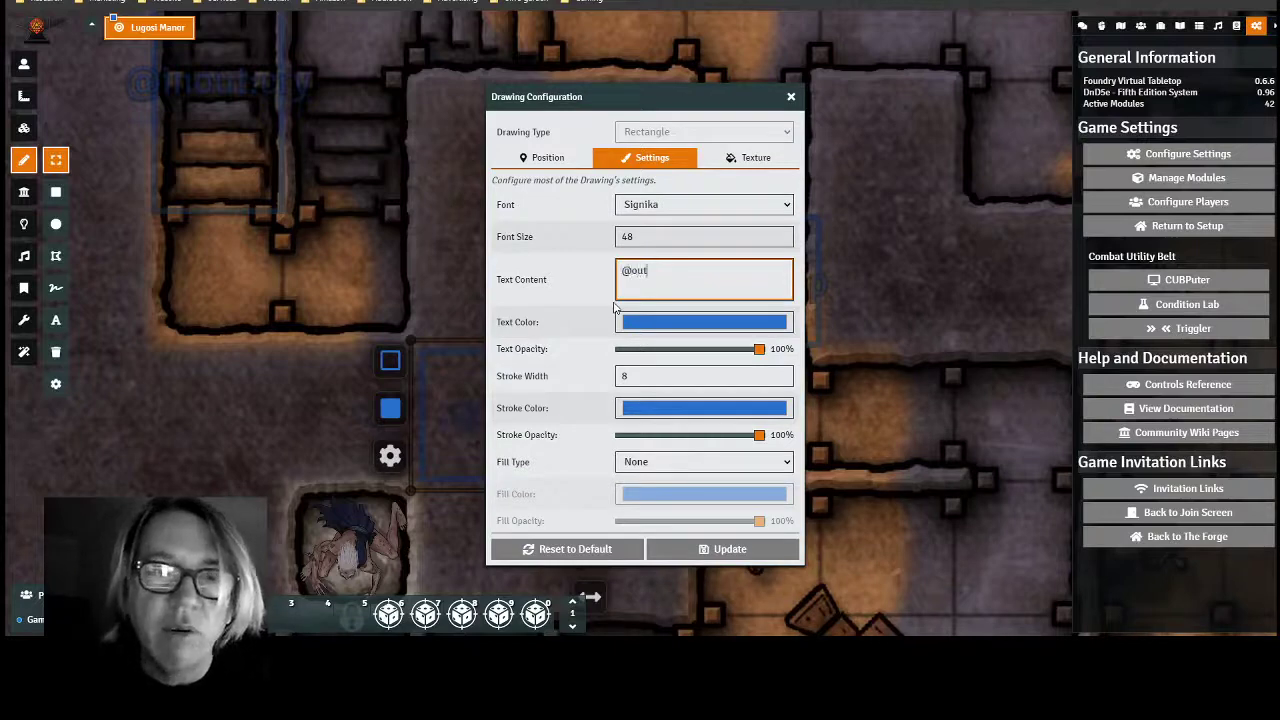
{"action": "type", "text": "@out:"}
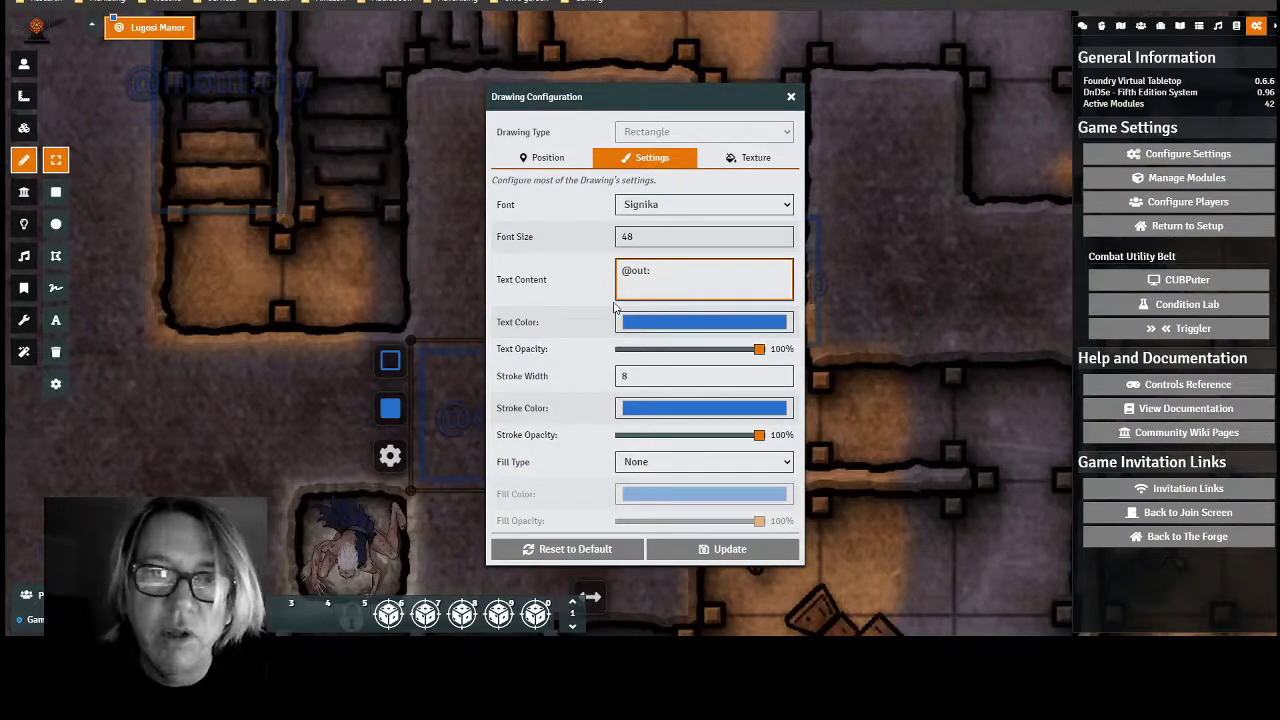
{"action": "type", "text": "Tiap"}
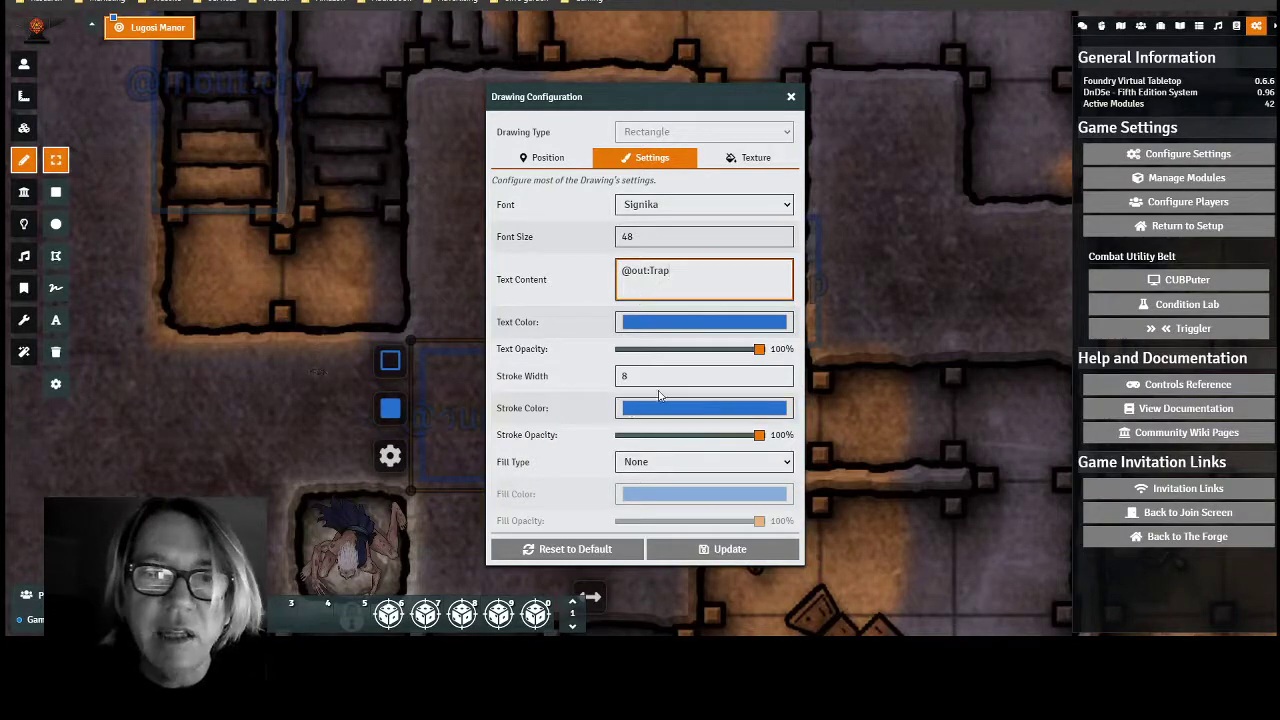
{"action": "left_click", "coordinate": [730, 549]}
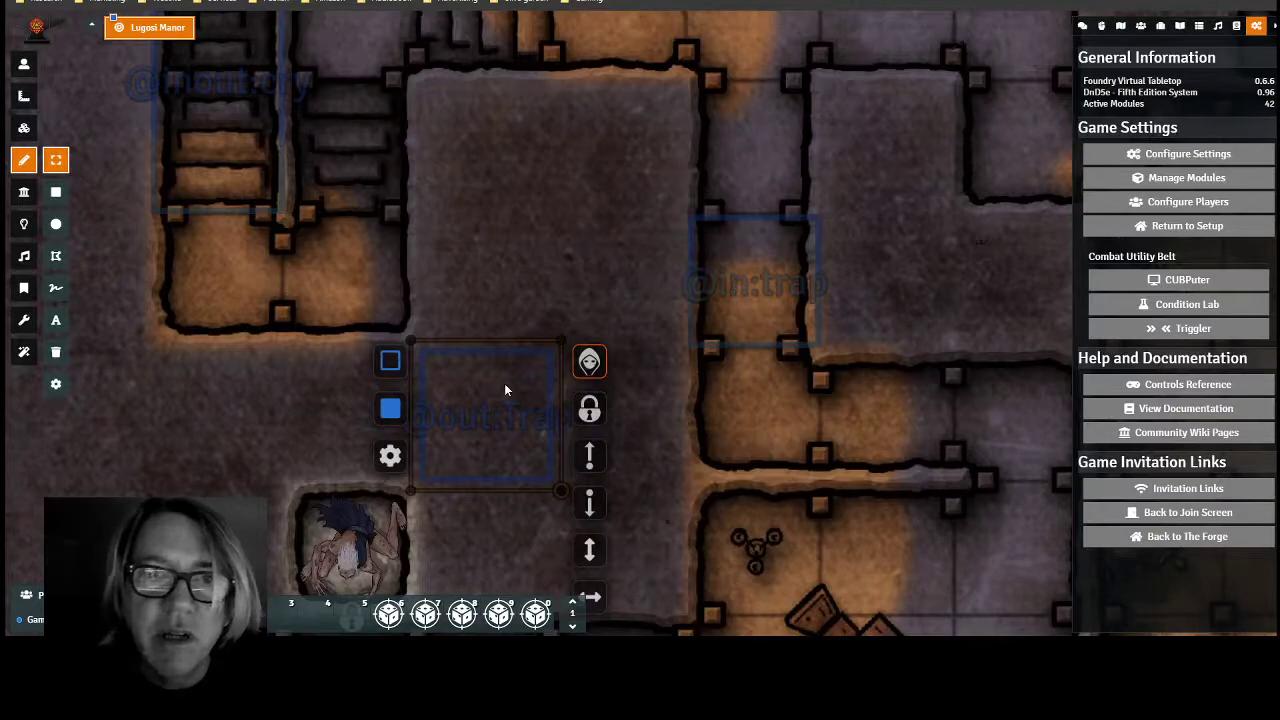
{"action": "left_click", "coordinate": [390, 456]}
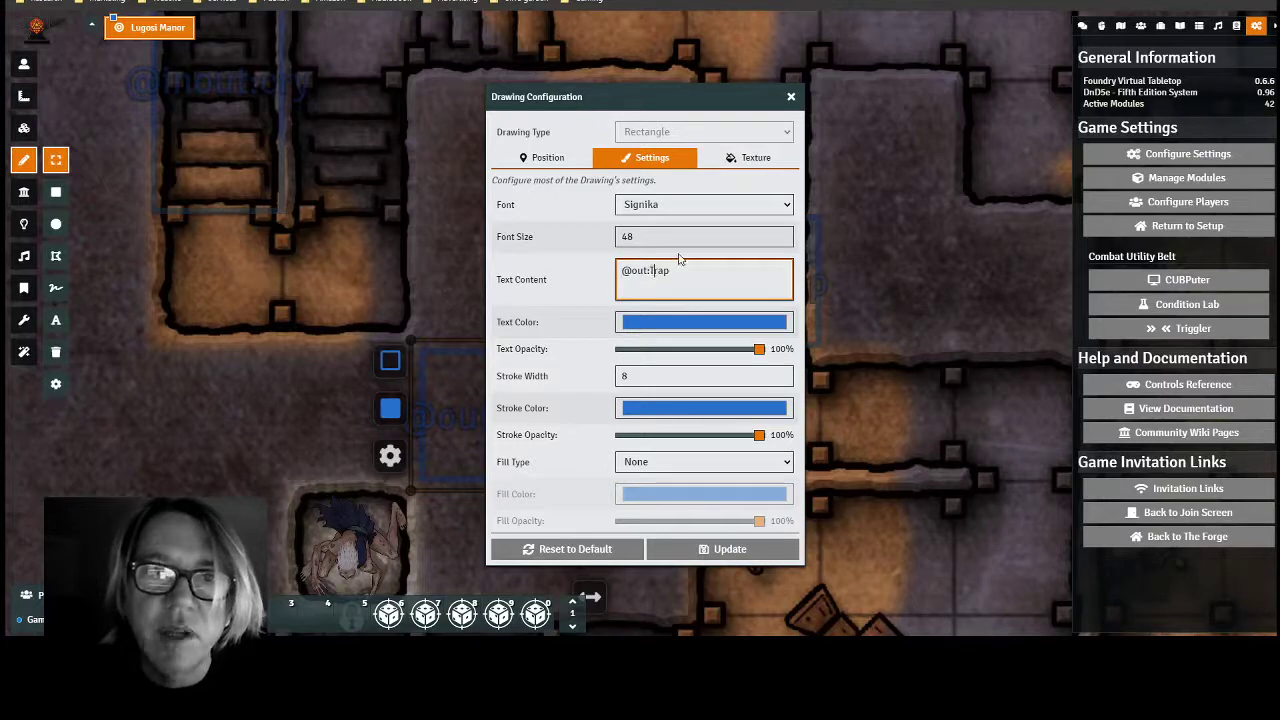
{"action": "key", "text": "Left"}
{"action": "key", "text": "Left"}
{"action": "key", "text": "Left"}
{"action": "key", "text": "Left"}
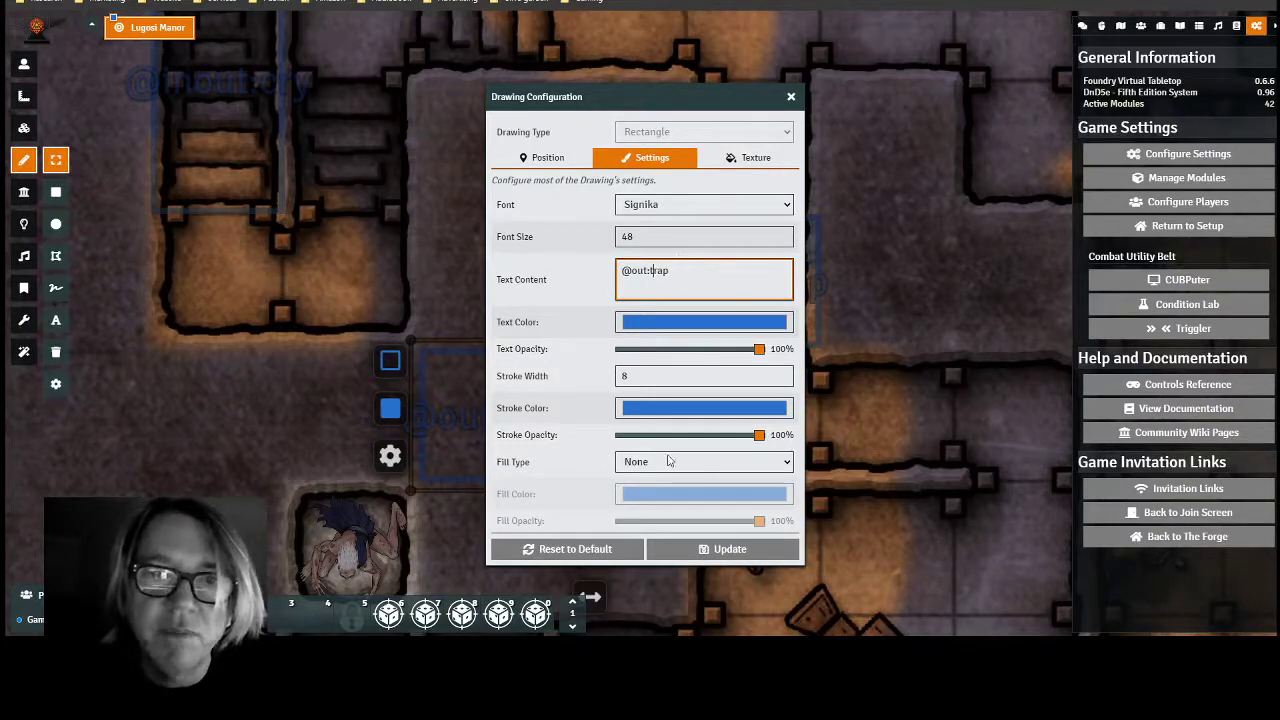
{"action": "left_click", "coordinate": [712, 552]}
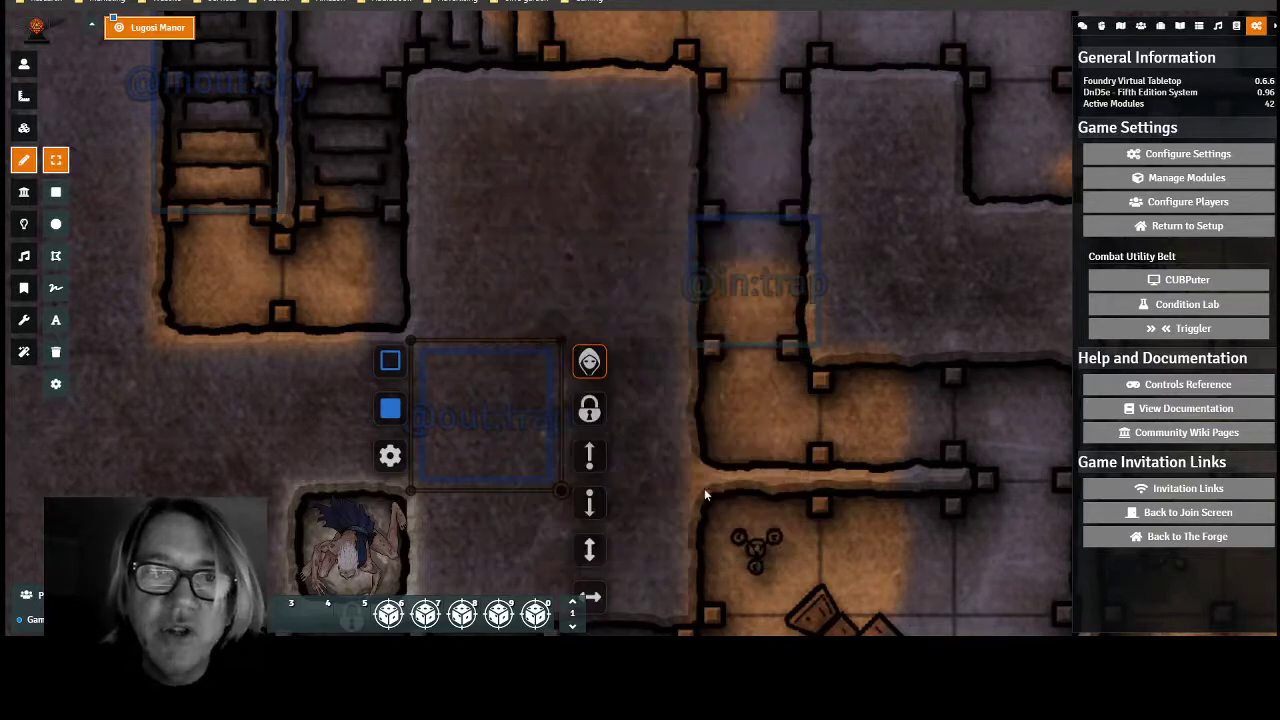
- Deselect the drawing, then select Herjann's token and move it into the rooms above the trap
{"action": "left_click", "coordinate": [590, 223]}
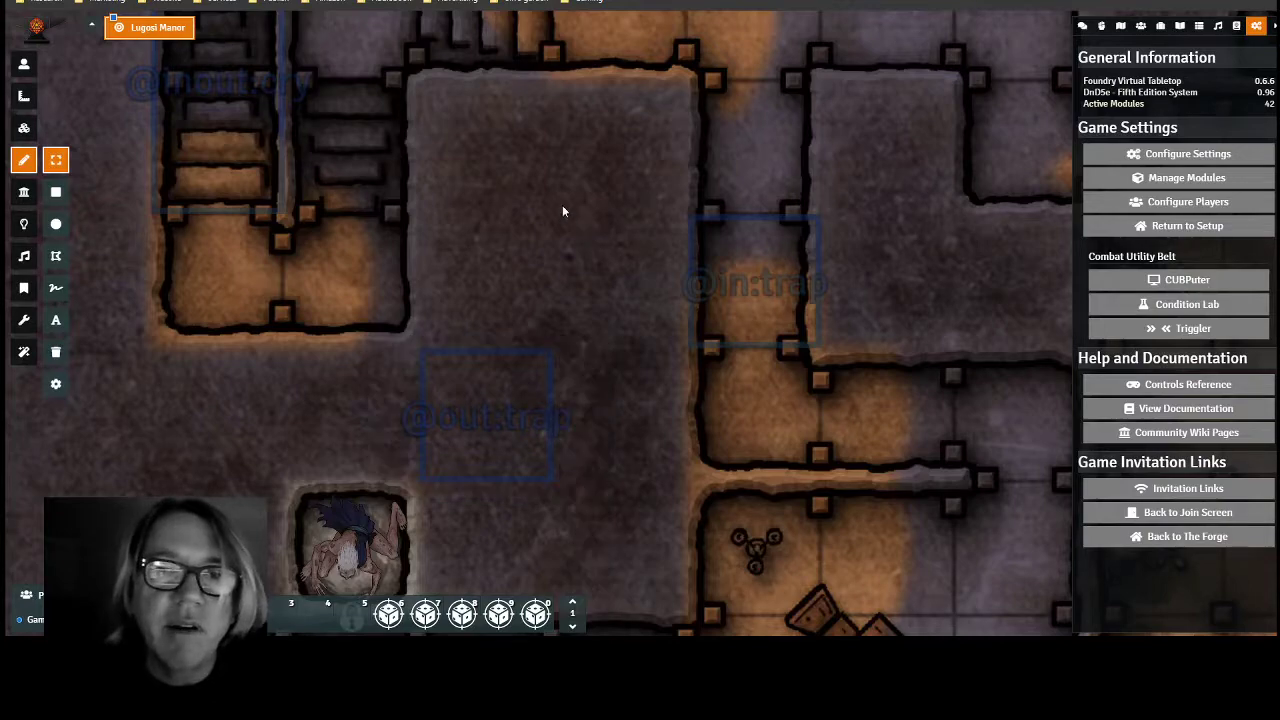
{"action": "scroll", "coordinate": [562, 205], "scroll_direction": "down", "scroll_amount": 3}
{"action": "scroll", "coordinate": [562, 205], "scroll_direction": "down", "scroll_amount": 2}
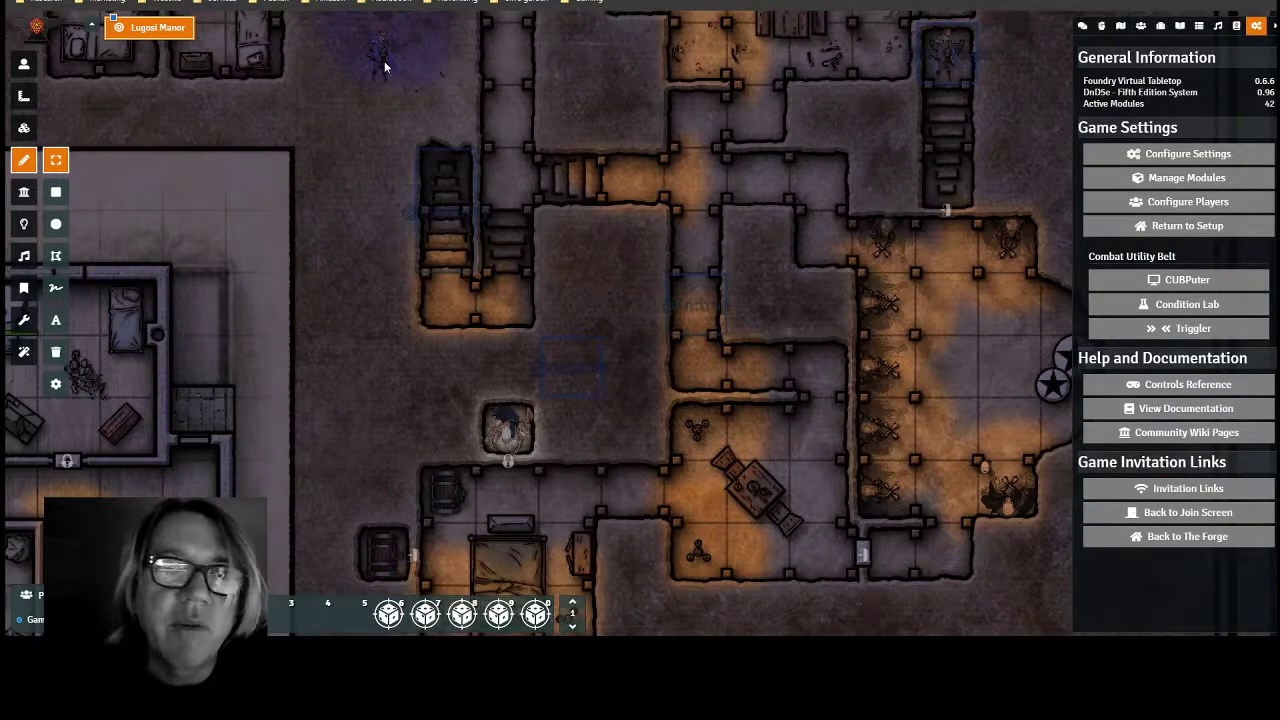
{"action": "left_click", "coordinate": [24, 65]}
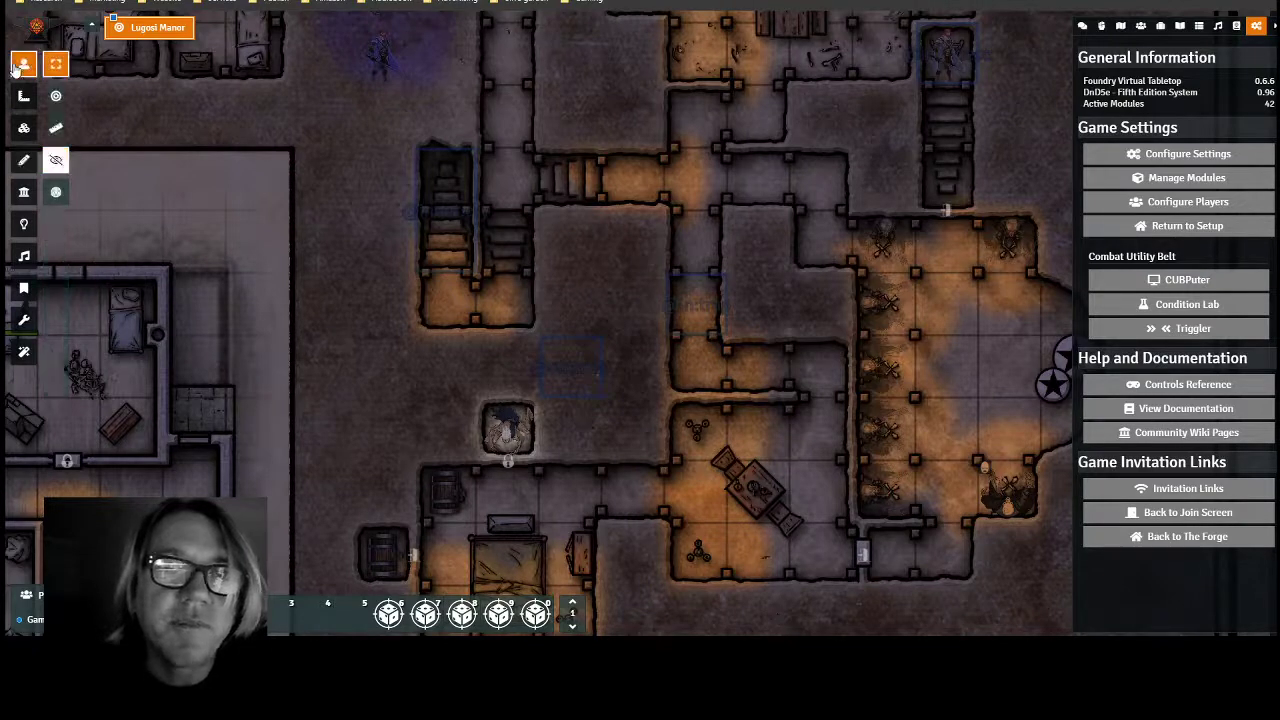
{"action": "left_click", "coordinate": [385, 57]}
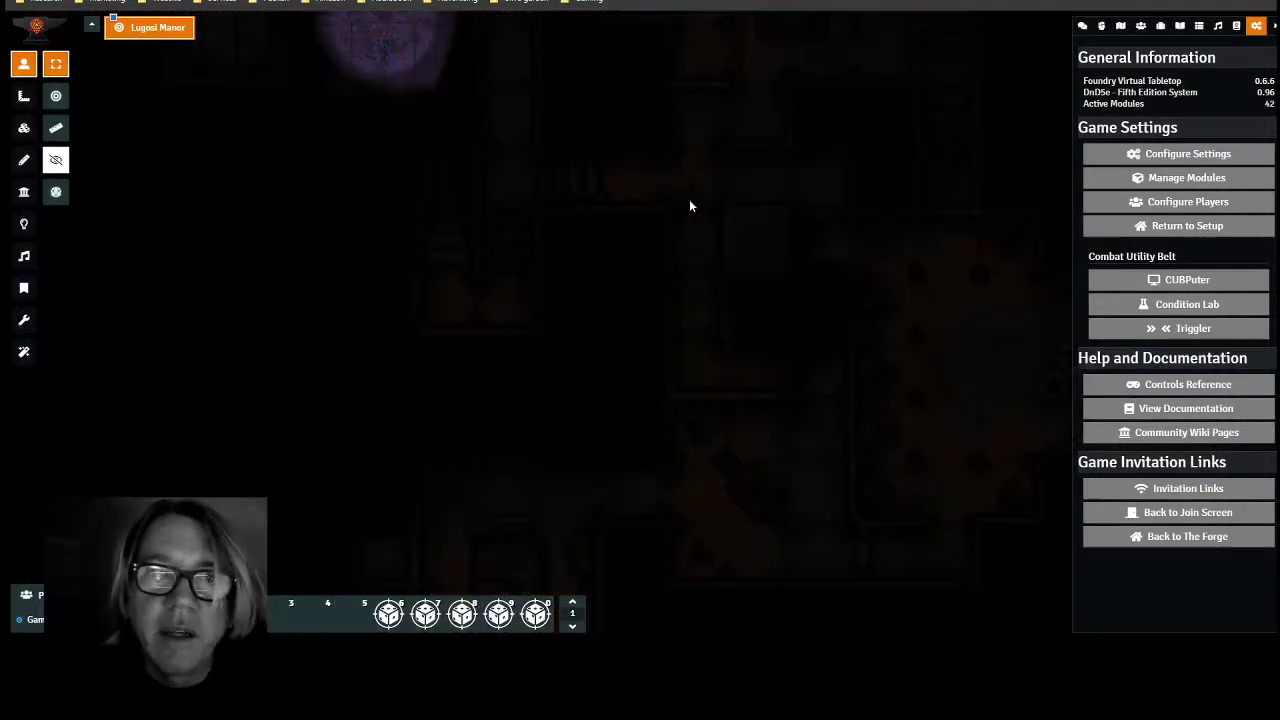
{"action": "left_click_drag", "start_coordinate": [689, 206], "coordinate": [689, 206]}
{"action": "scroll", "coordinate": [757, 235], "scroll_direction": "up", "scroll_amount": 5}
{"action": "scroll", "coordinate": [811, 225], "scroll_direction": "up", "scroll_amount": 5}
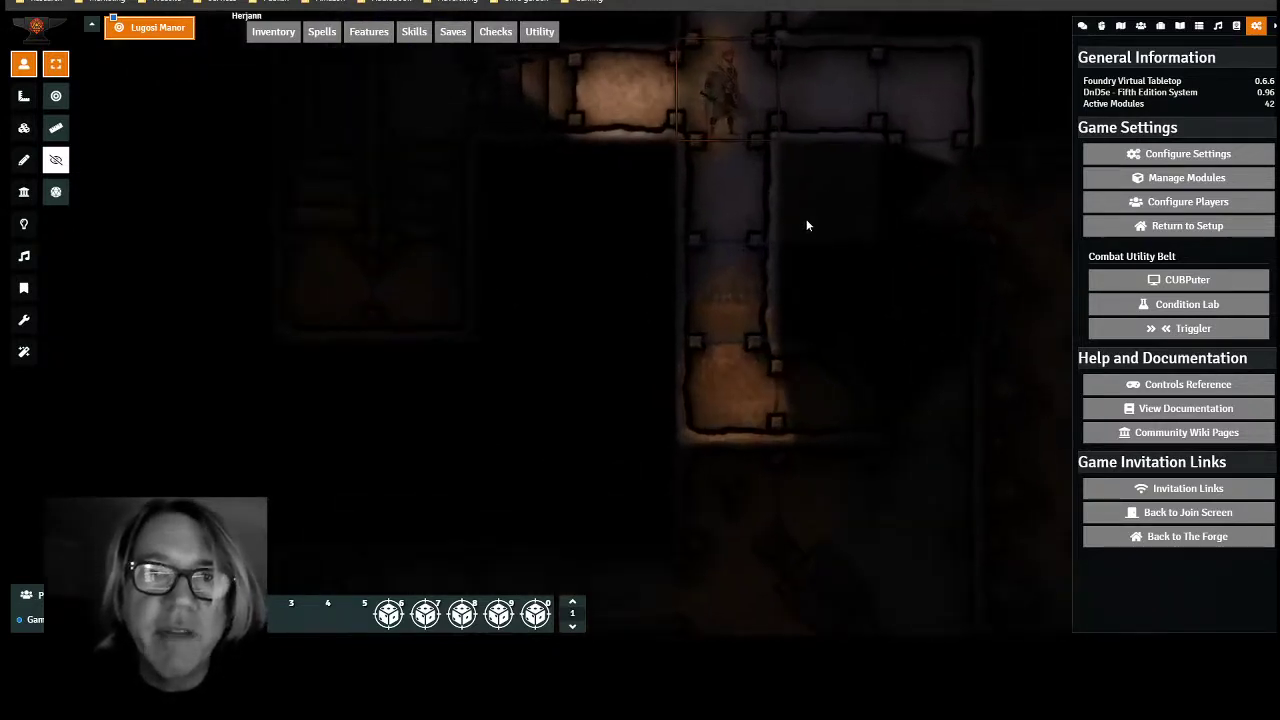
{"action": "scroll", "coordinate": [805, 312], "scroll_direction": "up", "scroll_amount": 3}
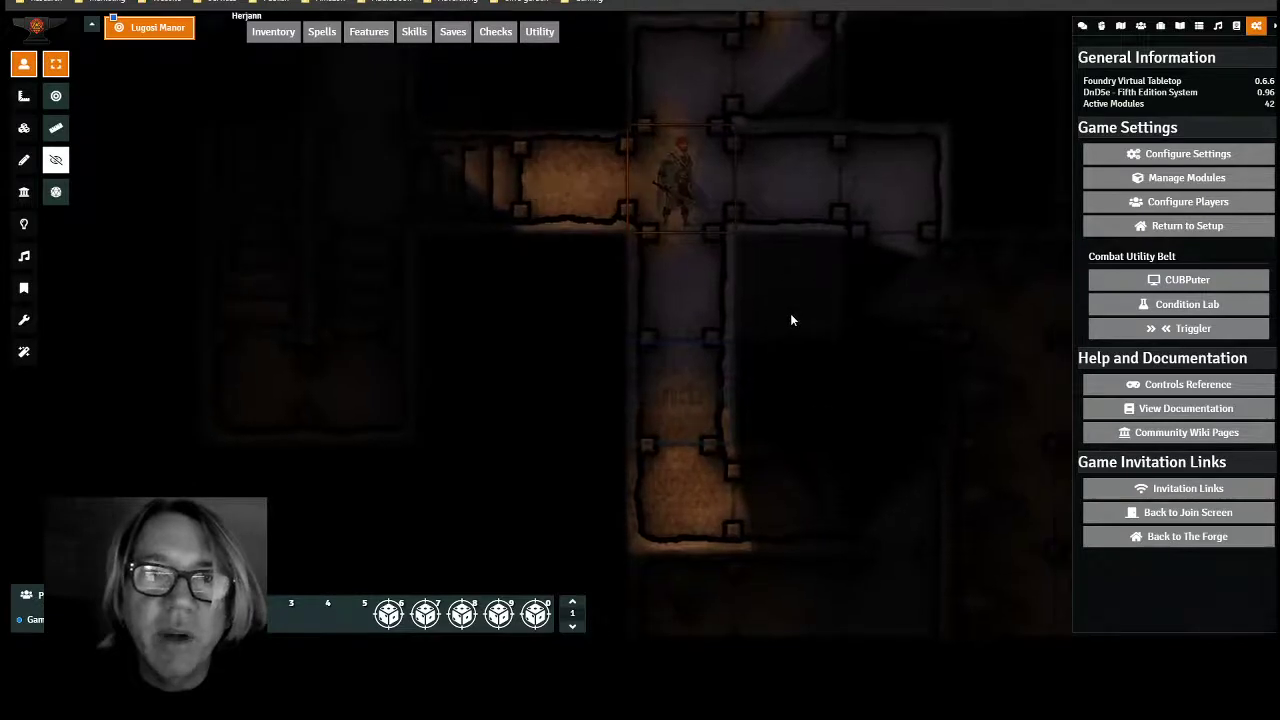
{"action": "scroll", "coordinate": [789, 320], "scroll_direction": "up", "scroll_amount": 3}
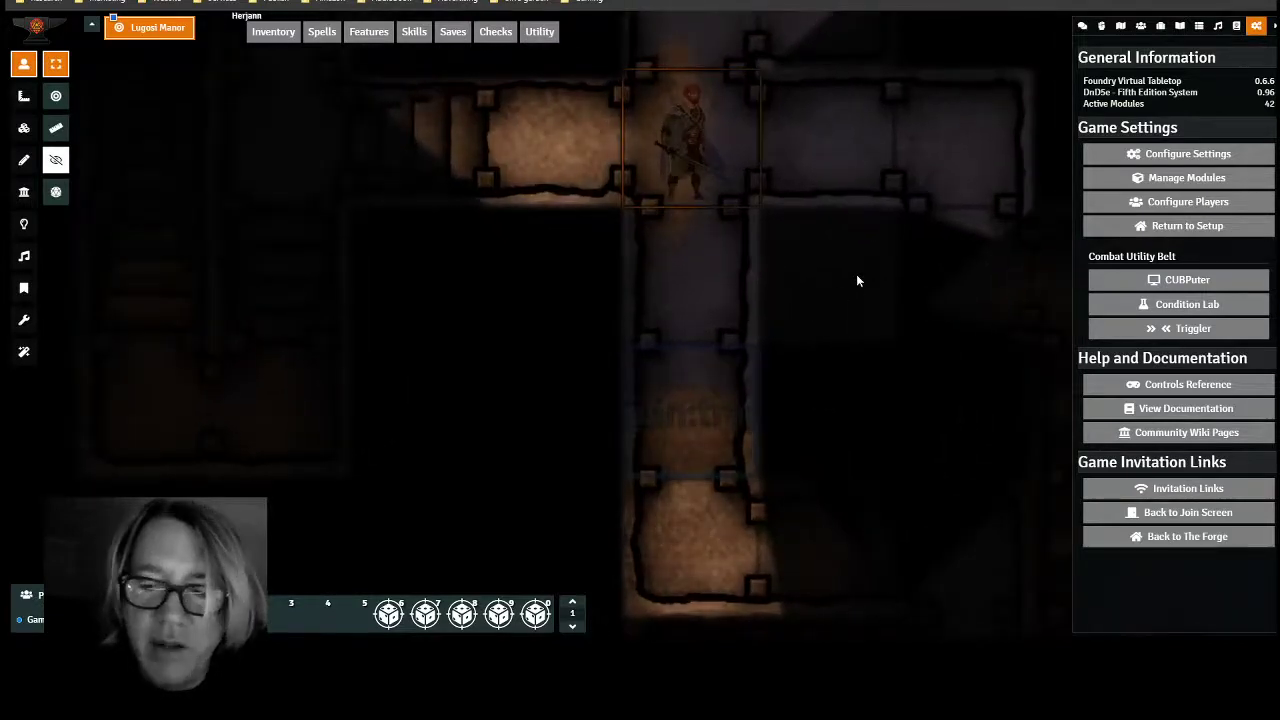
{"action": "key", "text": "Down"}
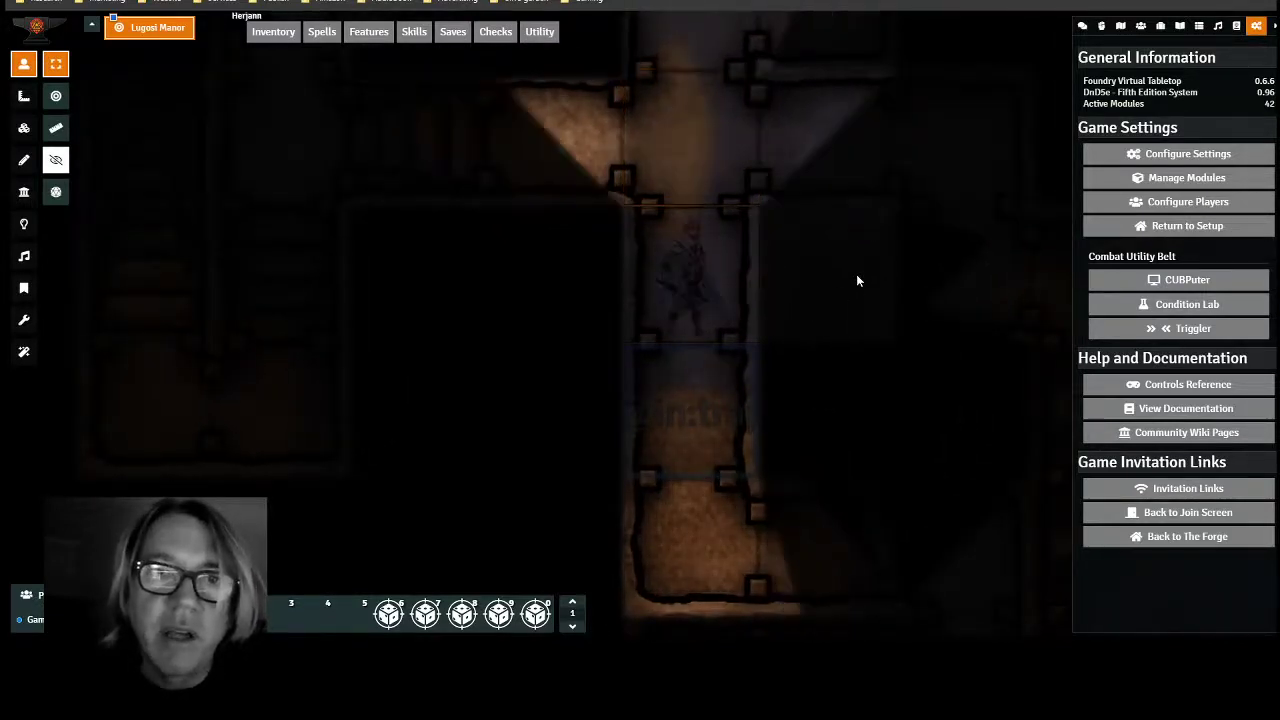
{"action": "key", "text": "Down"}
{"action": "key", "text": "Down"}
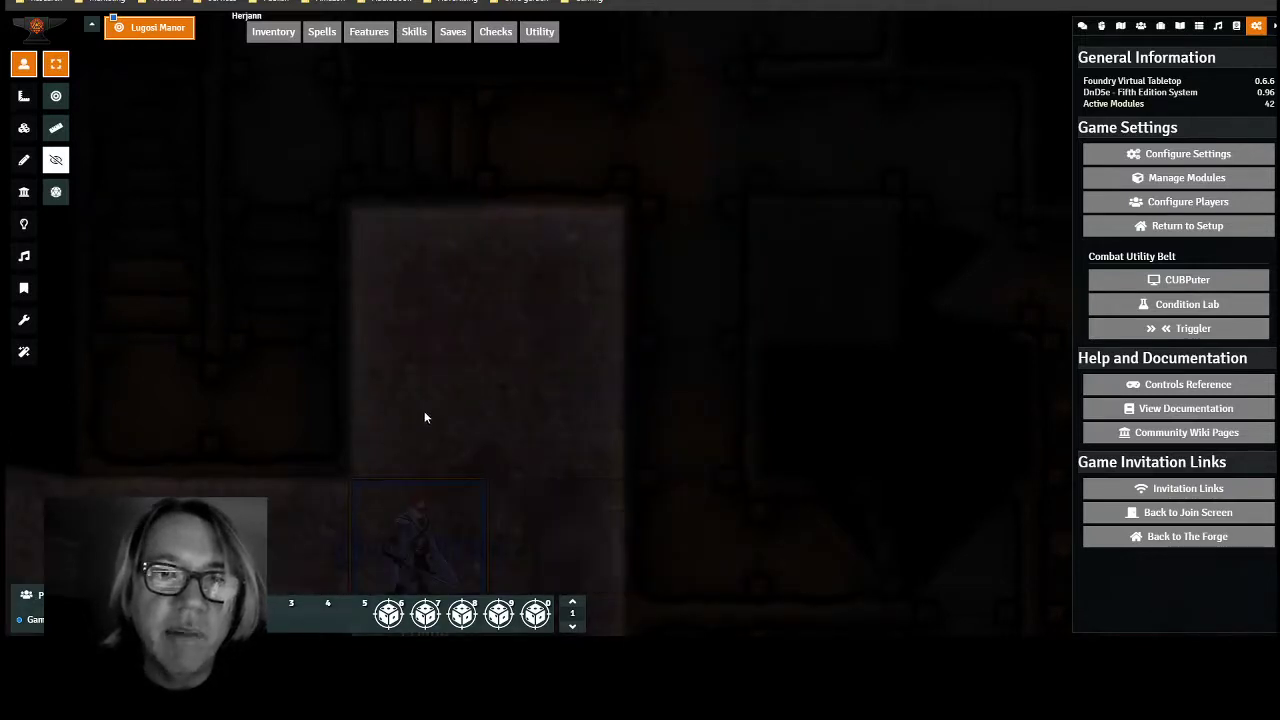
{"action": "key", "text": "Up"}
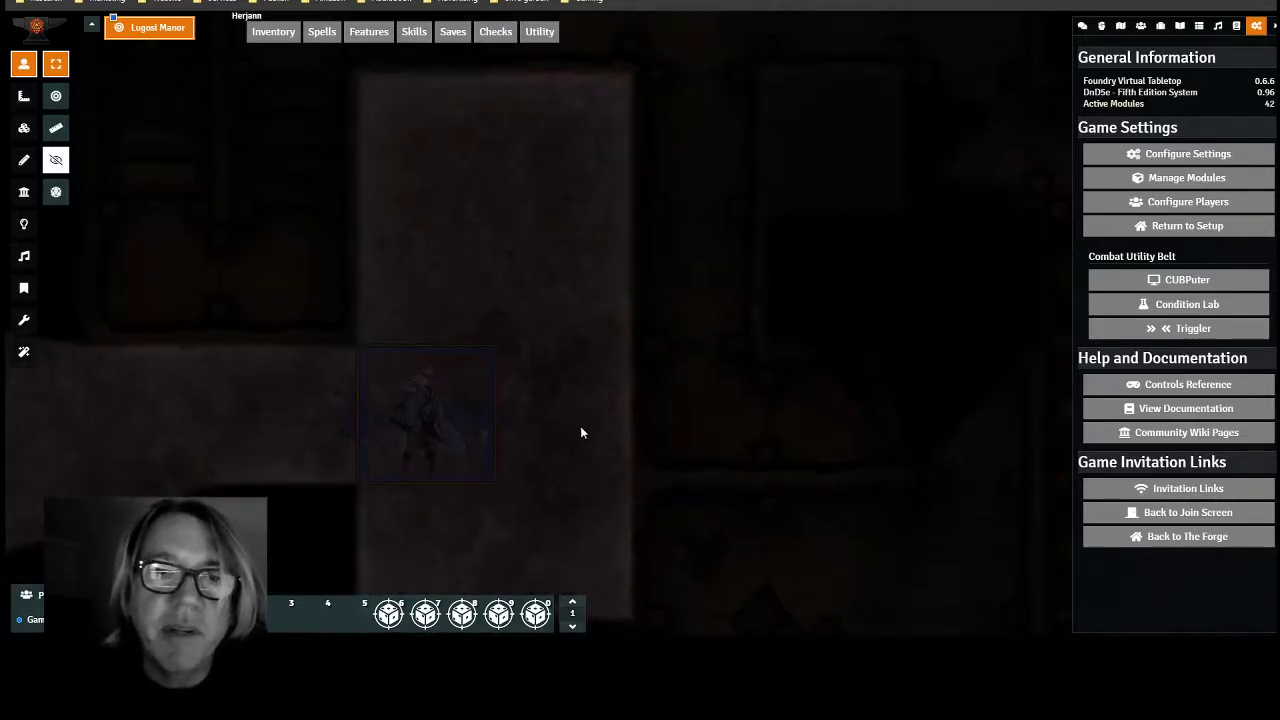
- Check that the token stays trapped by stepping it up and back into the walled cell
{"action": "left_click", "coordinate": [672, 428]}
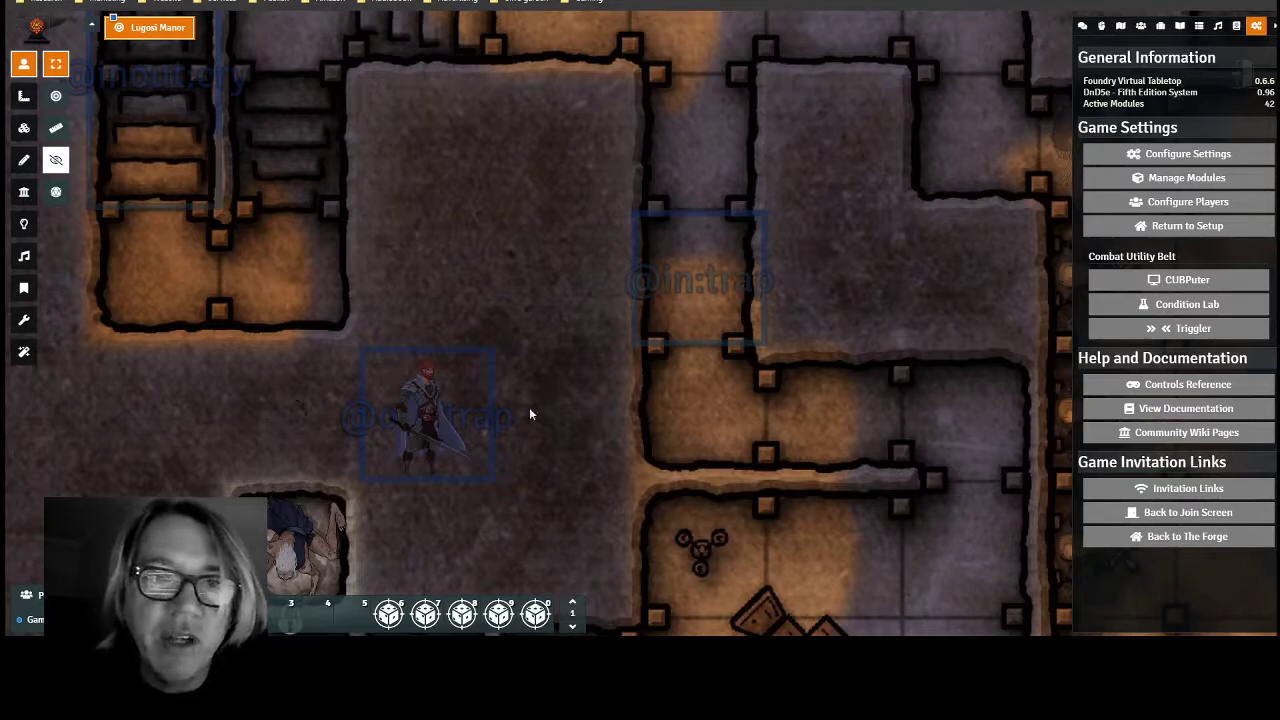
{"action": "mouse_move", "coordinate": [409, 449]}
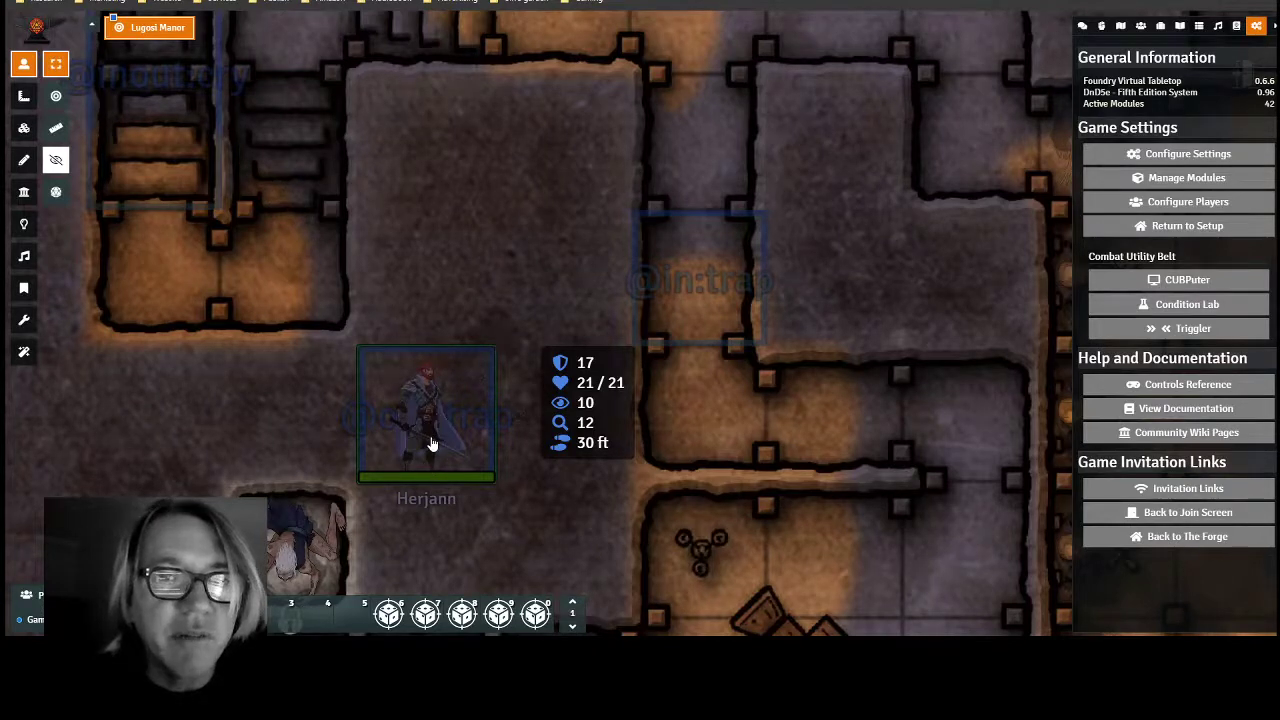
{"action": "left_click", "coordinate": [432, 444]}
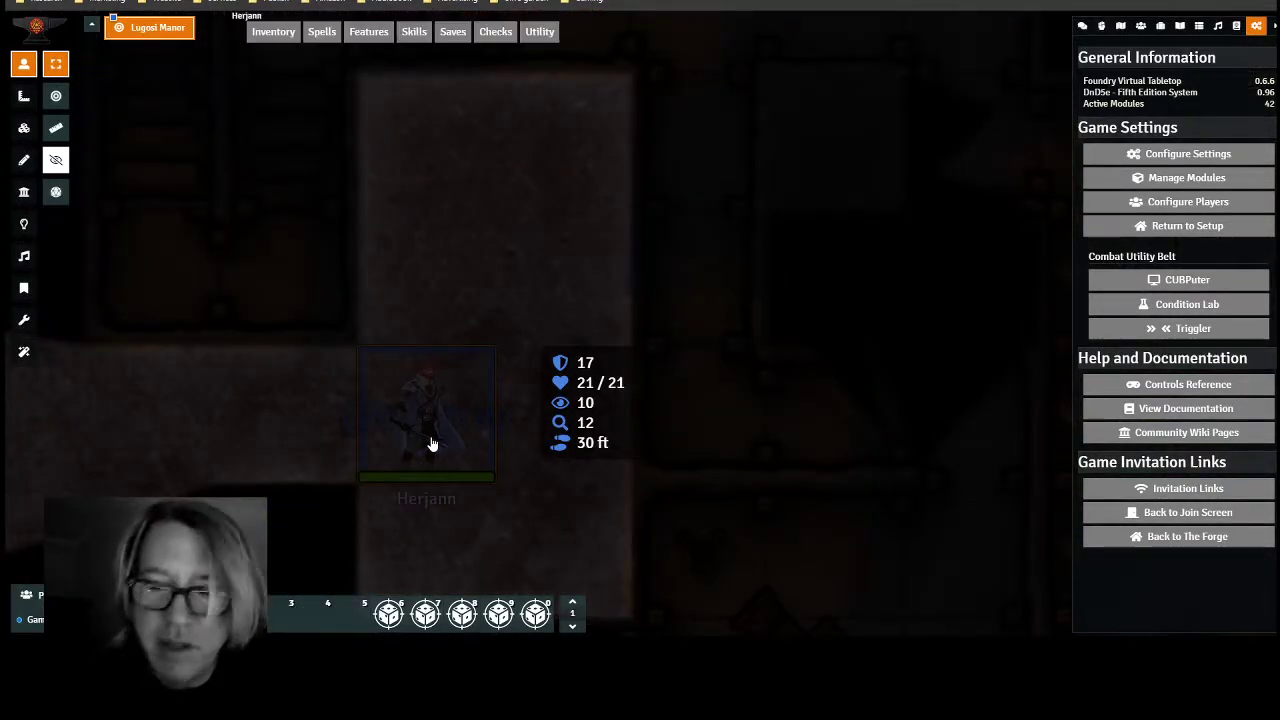
{"action": "key", "text": "Up"}
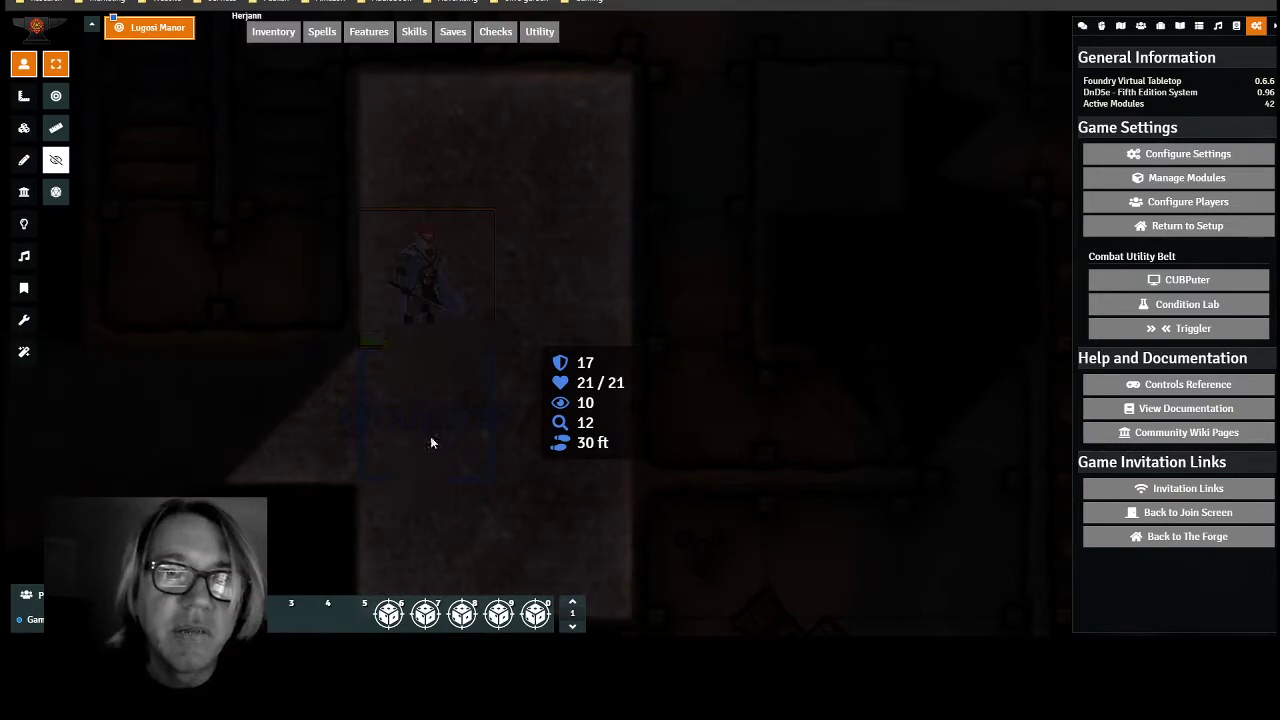
{"action": "key", "text": "Down"}
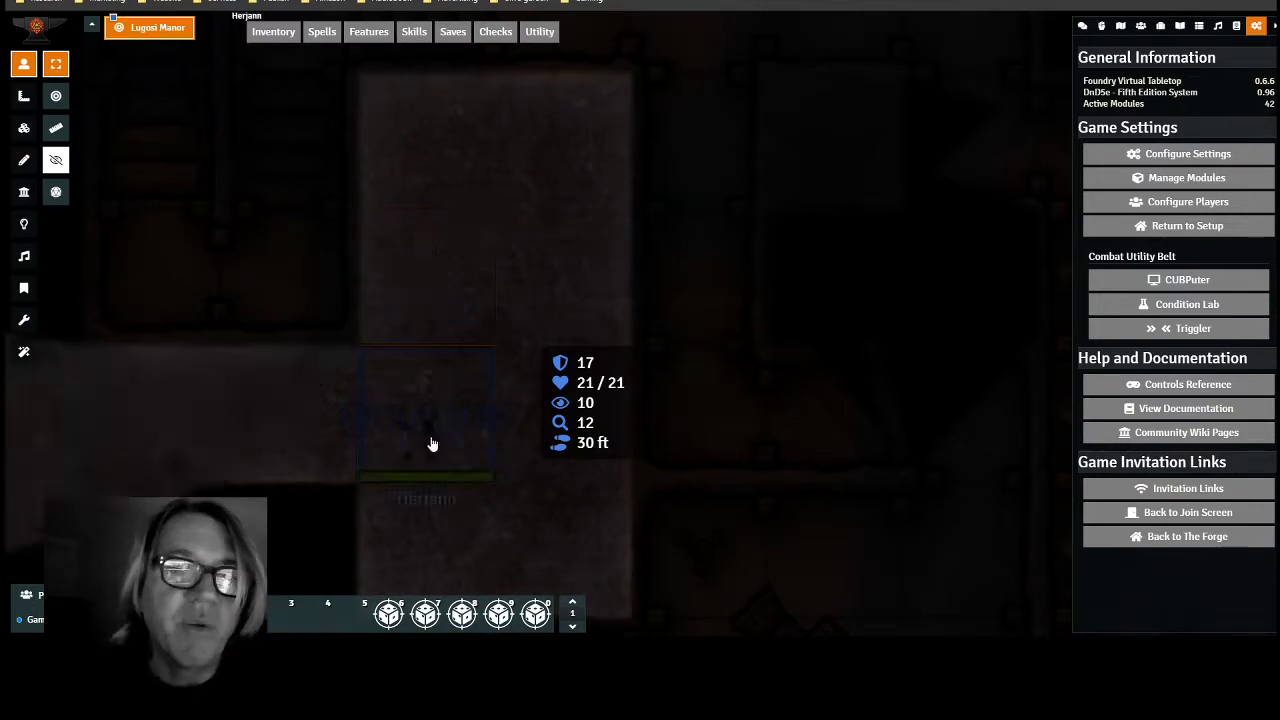
{"action": "left_click", "coordinate": [273, 474]}
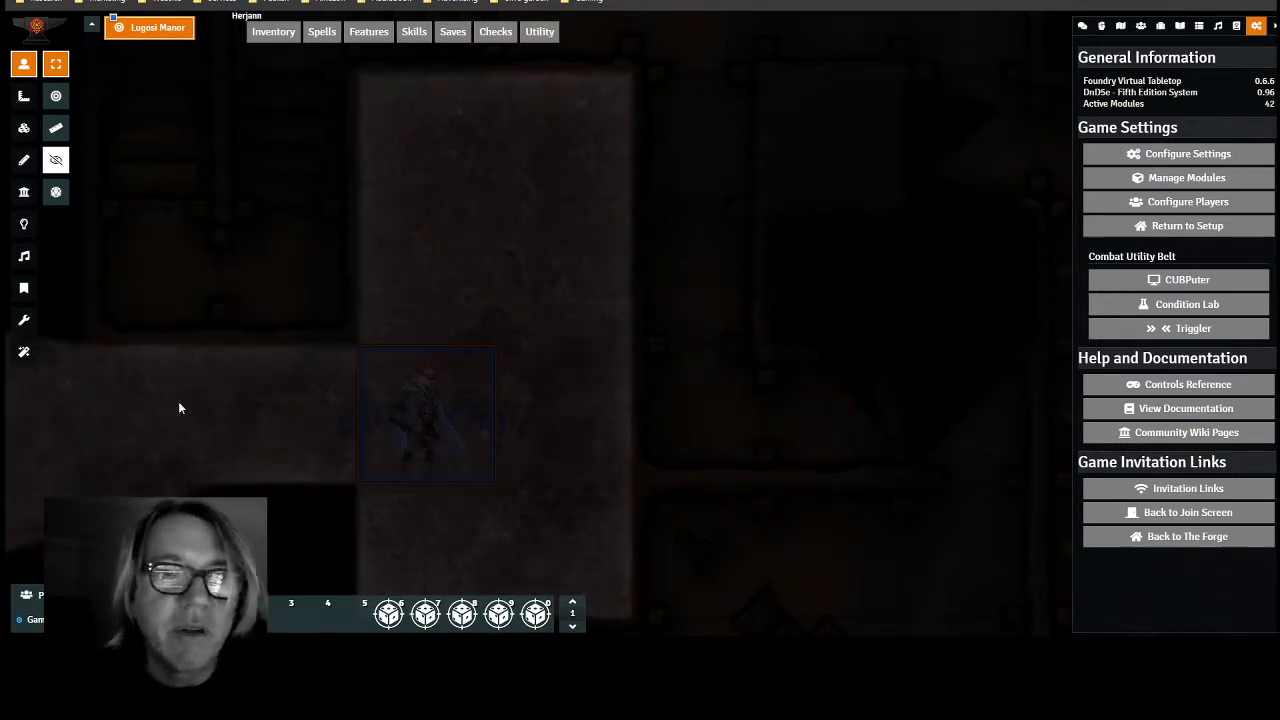
- Draw walls along the trap cell's top and right edges, cancelling a stray diagonal wall
{"action": "left_click", "coordinate": [24, 192]}
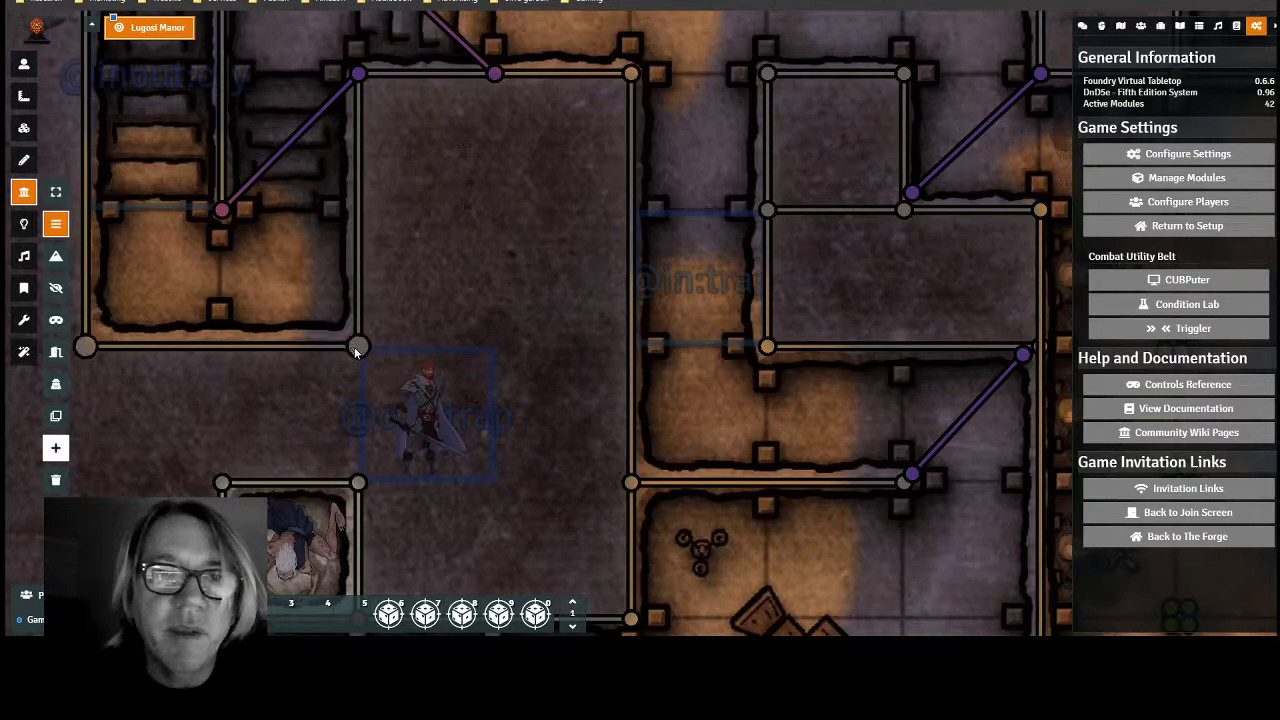
{"action": "mouse_move", "coordinate": [354, 347]}
{"action": "left_mouse_down"}
{"action": "mouse_move", "coordinate": [353, 448]}
{"action": "mouse_move", "coordinate": [361, 350]}
{"action": "left_mouse_up"}
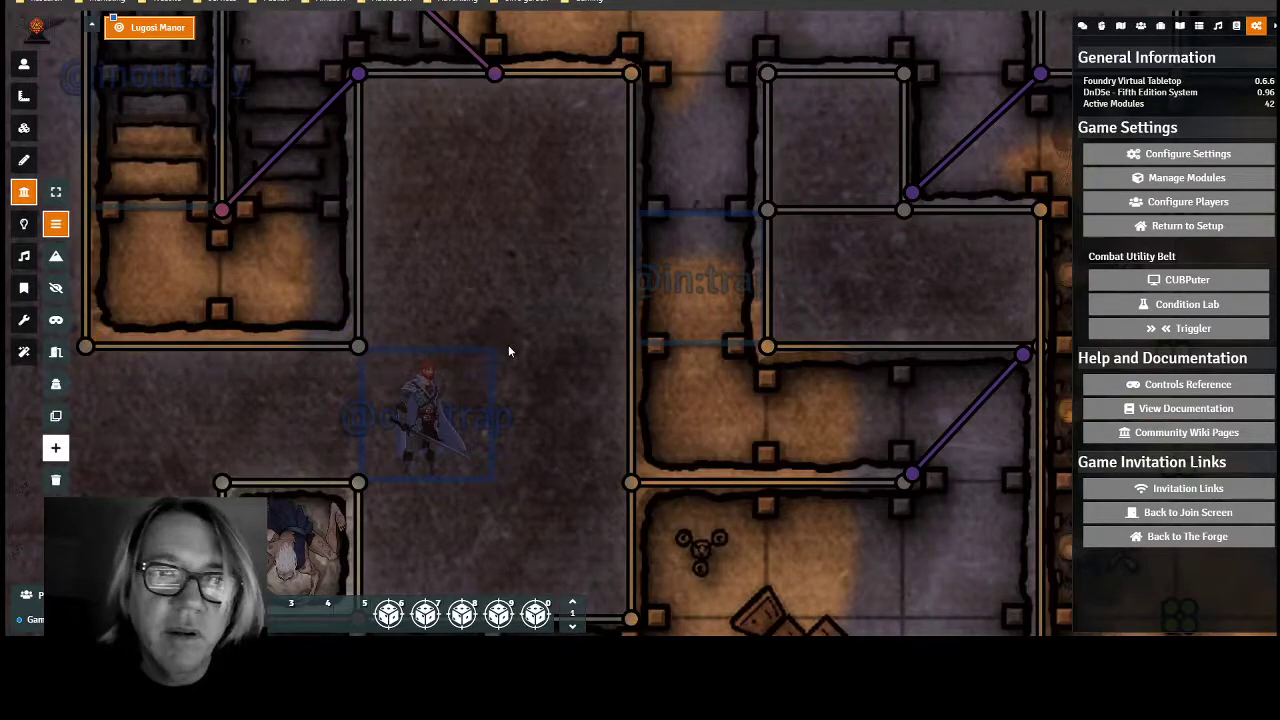
{"action": "mouse_move", "coordinate": [500, 347]}
{"action": "left_mouse_down"}
{"action": "mouse_move", "coordinate": [355, 350]}
{"action": "mouse_move", "coordinate": [356, 484]}
{"action": "mouse_move", "coordinate": [515, 484]}
{"action": "mouse_move", "coordinate": [511, 348]}
{"action": "left_mouse_up"}
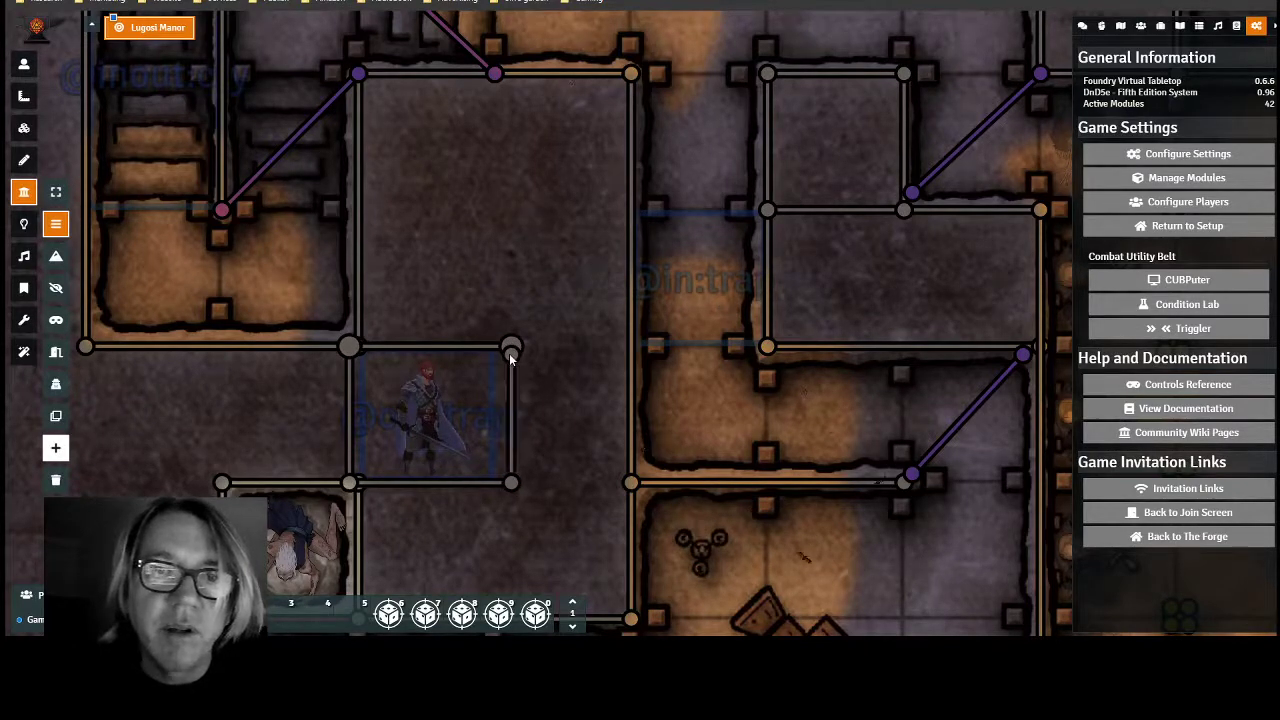
{"action": "left_click_drag", "start_coordinate": [511, 355], "coordinate": [528, 295]}
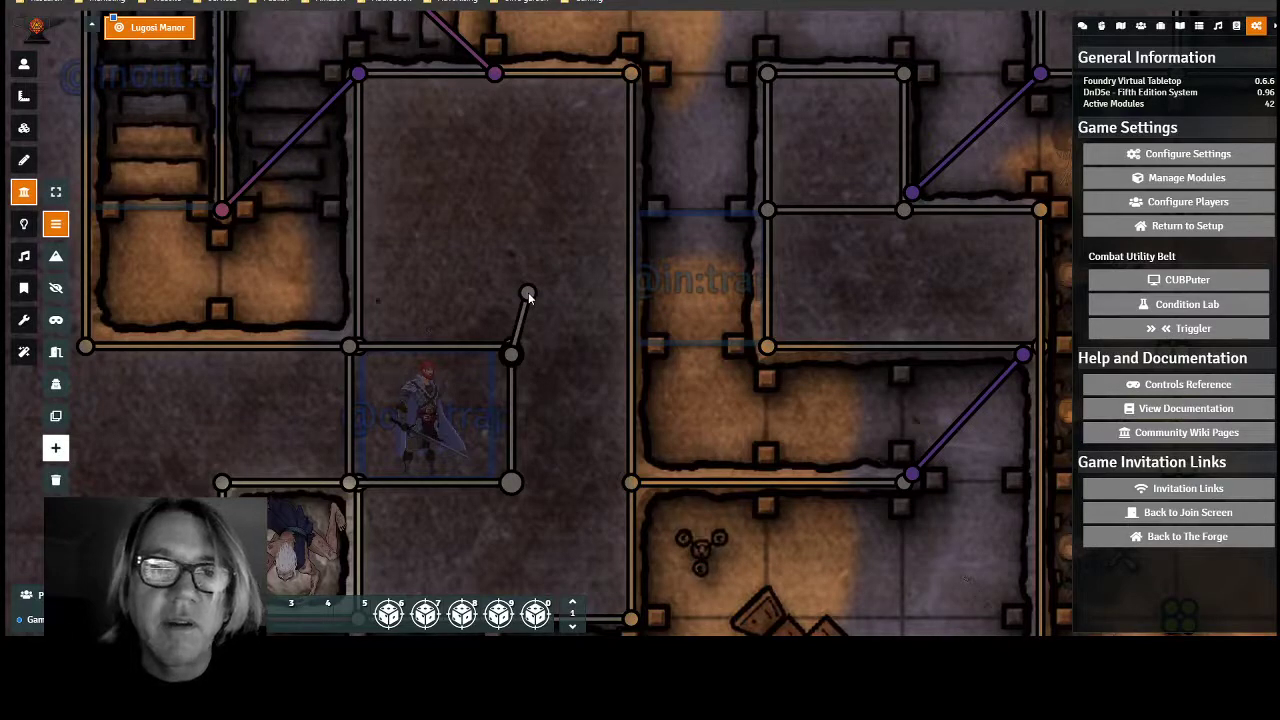
{"action": "right_click", "coordinate": [528, 294]}
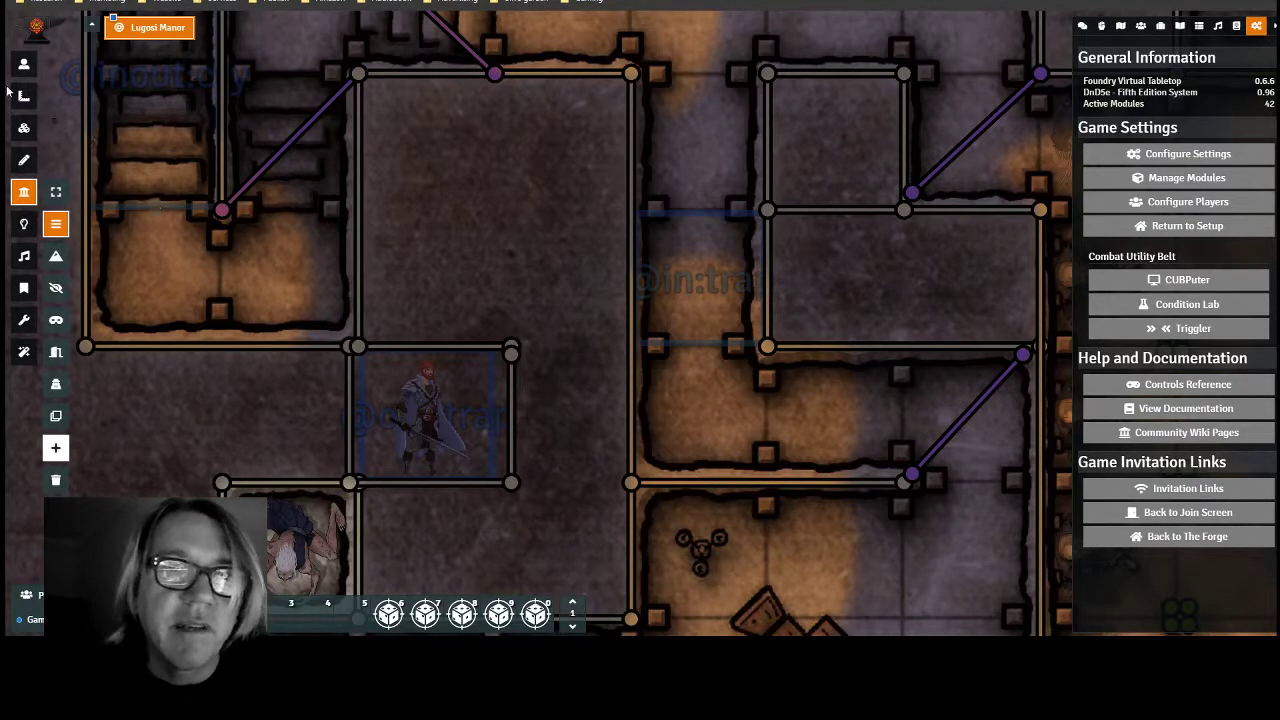
- Switch to the Lighting layer and bring the trap cell's light into view
{"action": "left_click", "coordinate": [28, 65]}
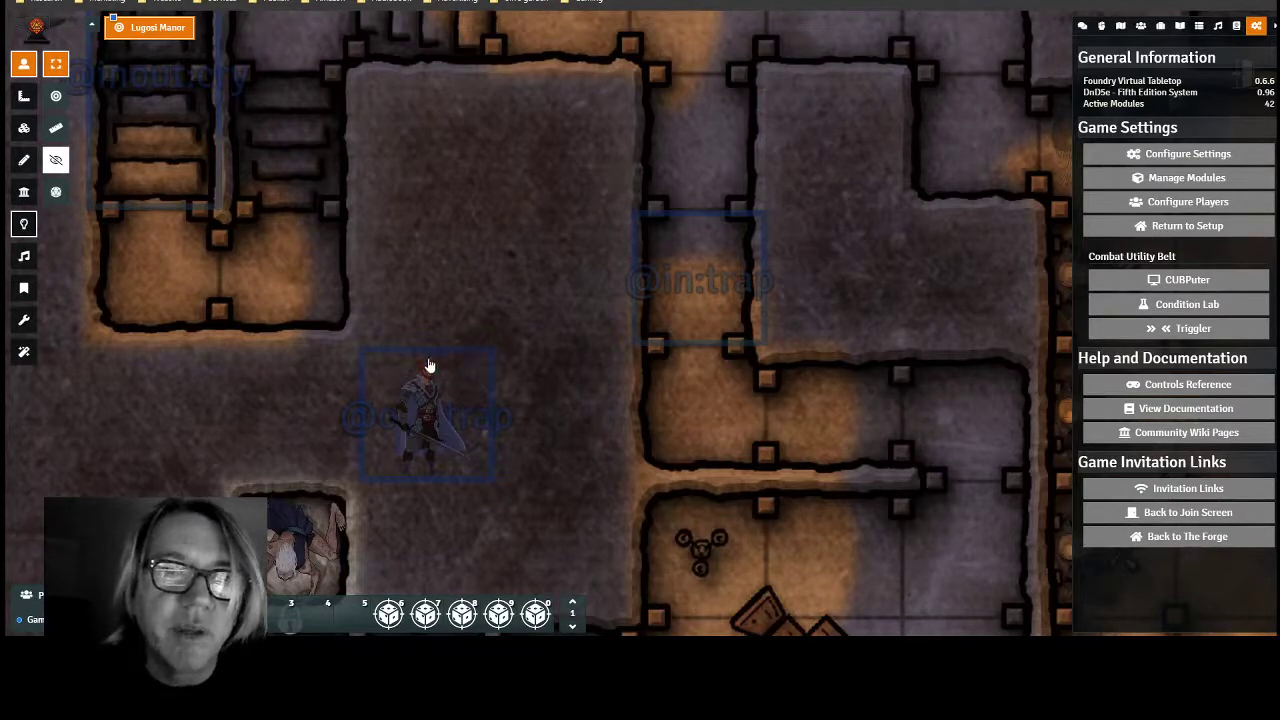
{"action": "left_click", "coordinate": [23, 226]}
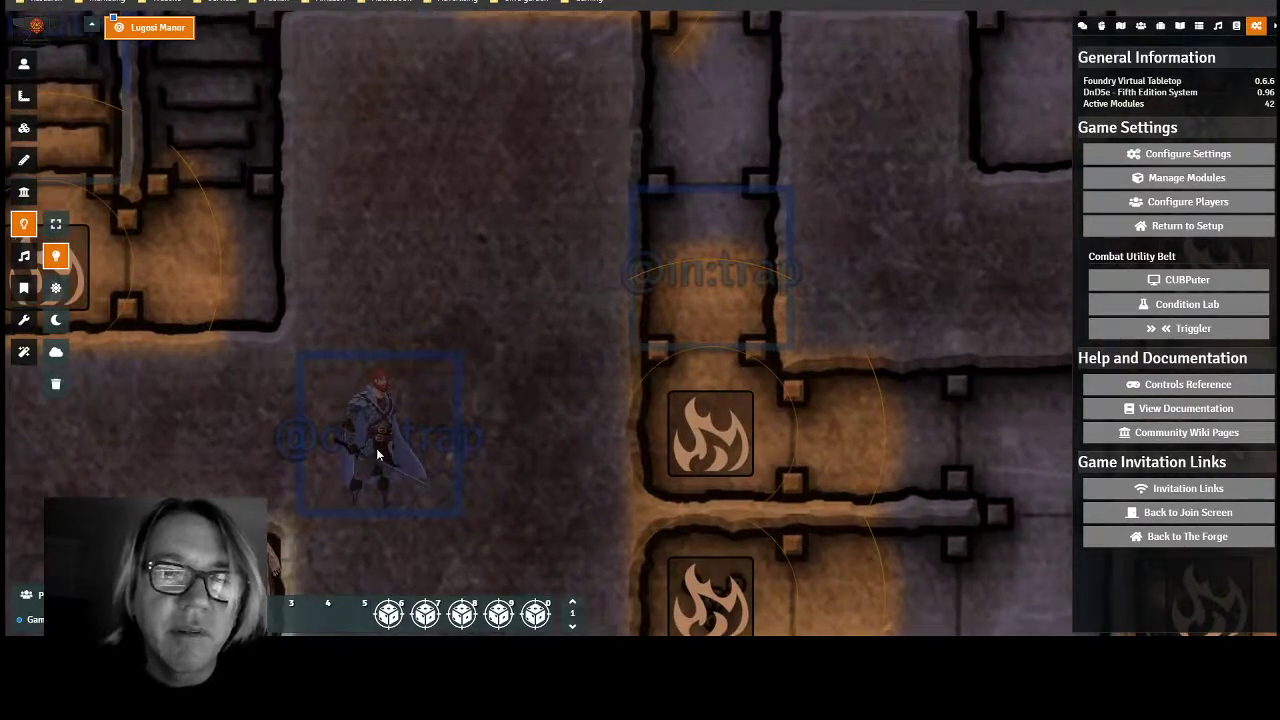
{"action": "scroll", "coordinate": [376, 448], "scroll_direction": "up", "scroll_amount": 5}
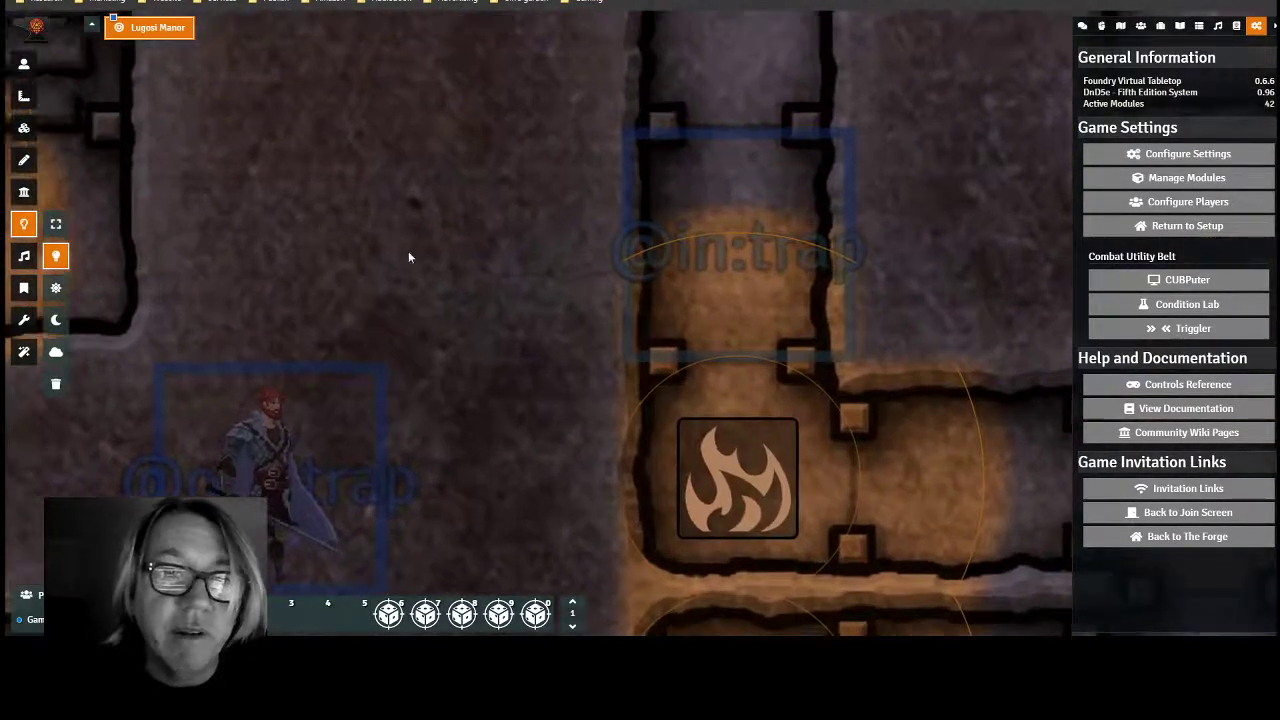
{"action": "key", "text": "Left"}
{"action": "key", "text": "Down"}
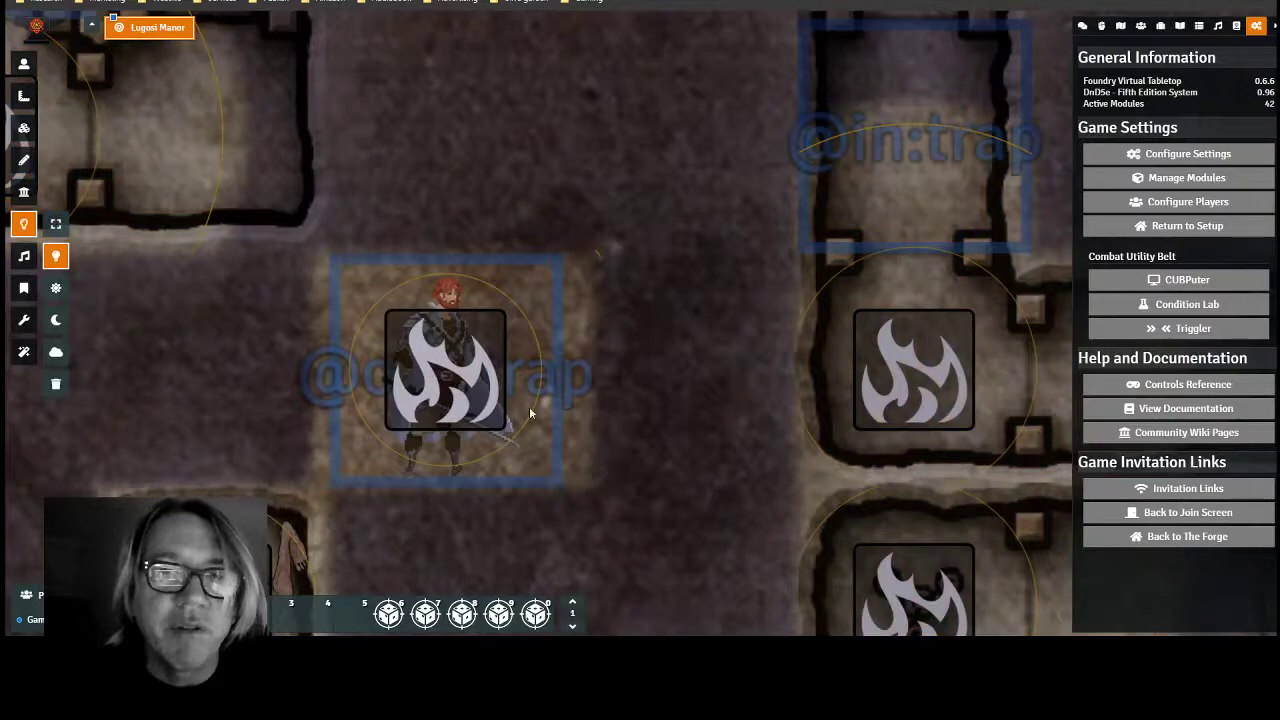
- Enable Dancing Lights with the lightning animation on the trap cell's light and update it
{"action": "double_click", "coordinate": [418, 363]}
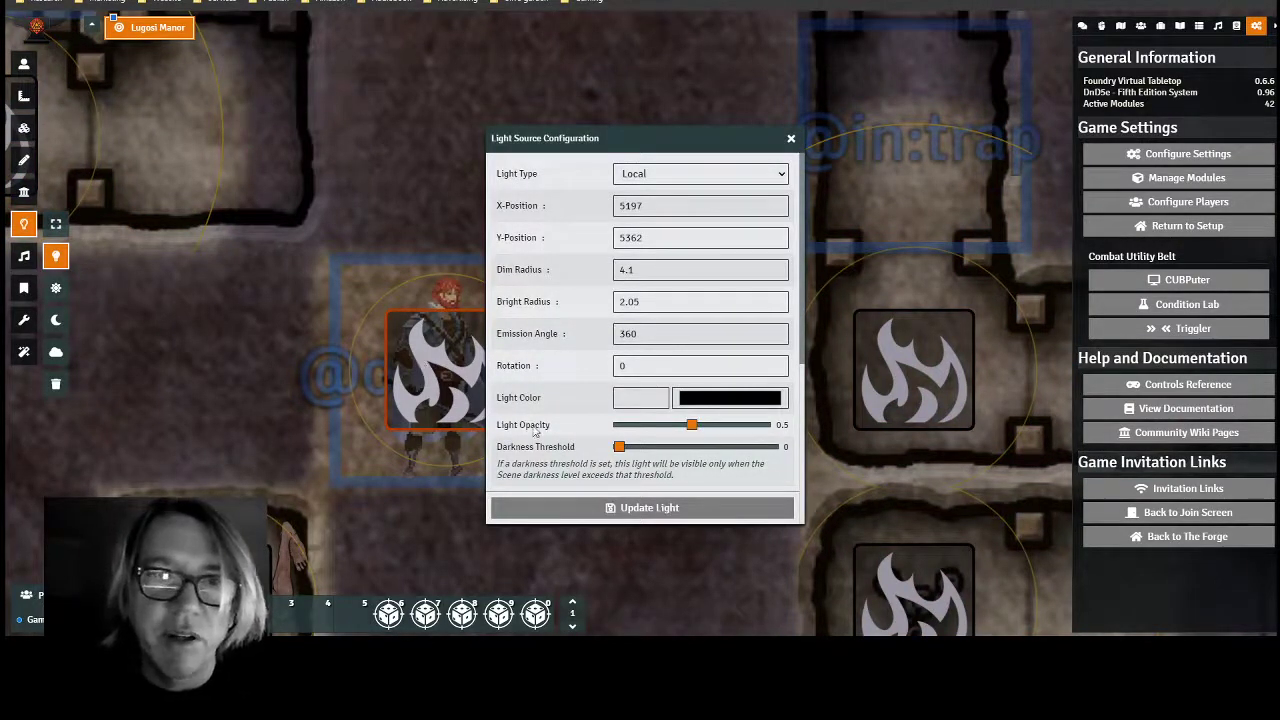
{"action": "scroll", "coordinate": [567, 369], "scroll_direction": "down", "scroll_amount": 3}
{"action": "scroll", "coordinate": [567, 369], "scroll_direction": "down", "scroll_amount": 1}
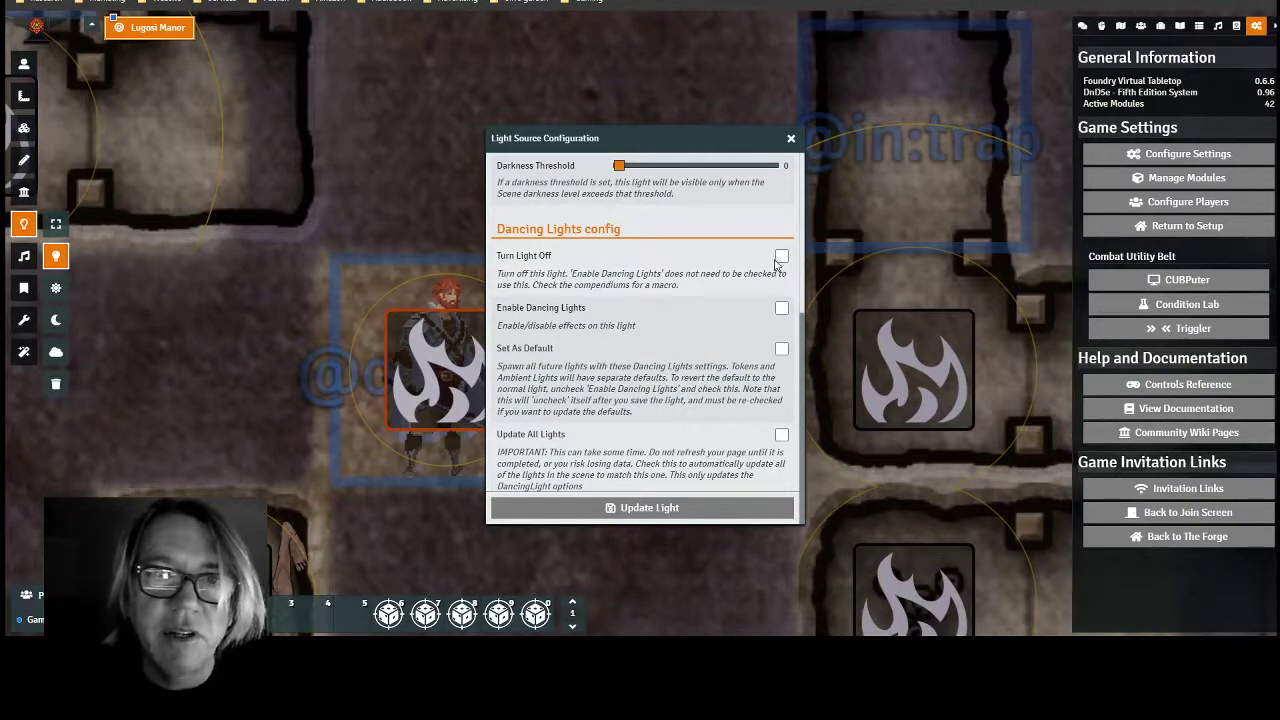
{"action": "left_click", "coordinate": [782, 310]}
{"action": "scroll", "coordinate": [685, 365], "scroll_direction": "down", "scroll_amount": 2}
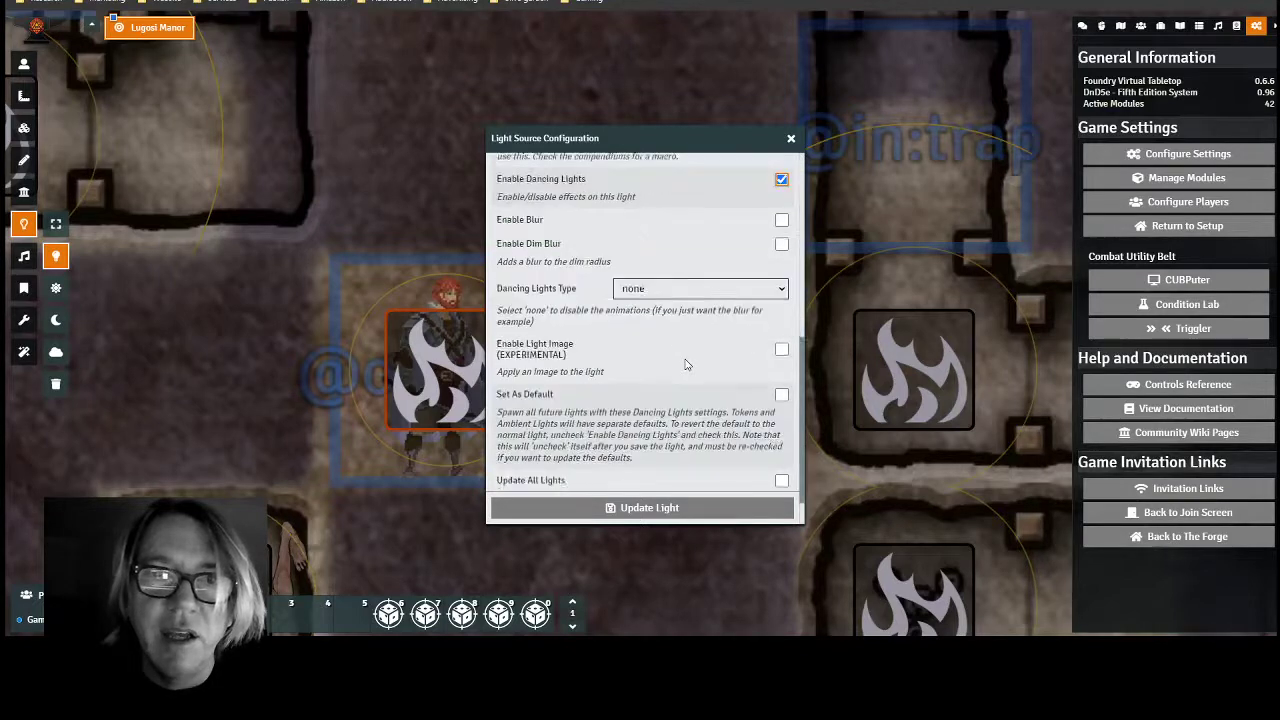
{"action": "scroll", "coordinate": [684, 317], "scroll_direction": "down", "scroll_amount": 1}
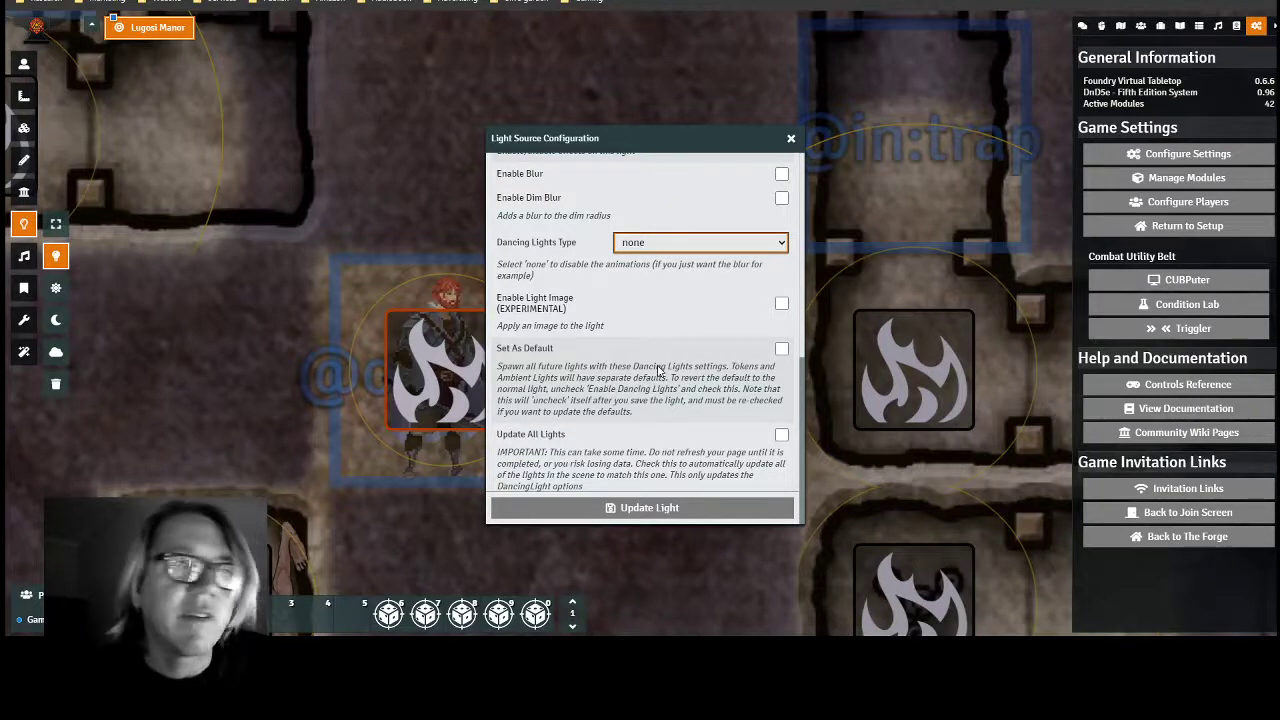
{"action": "key", "text": "l"}
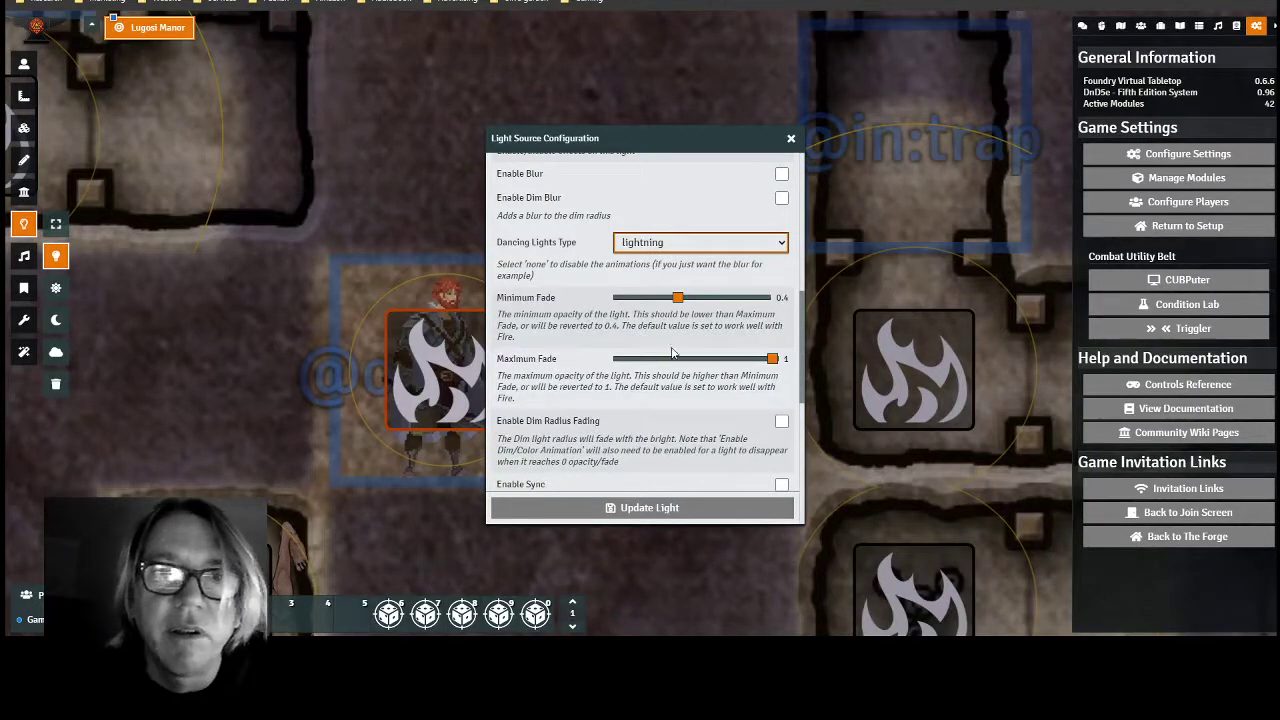
{"action": "scroll", "coordinate": [640, 440], "scroll_direction": "down", "scroll_amount": 1}
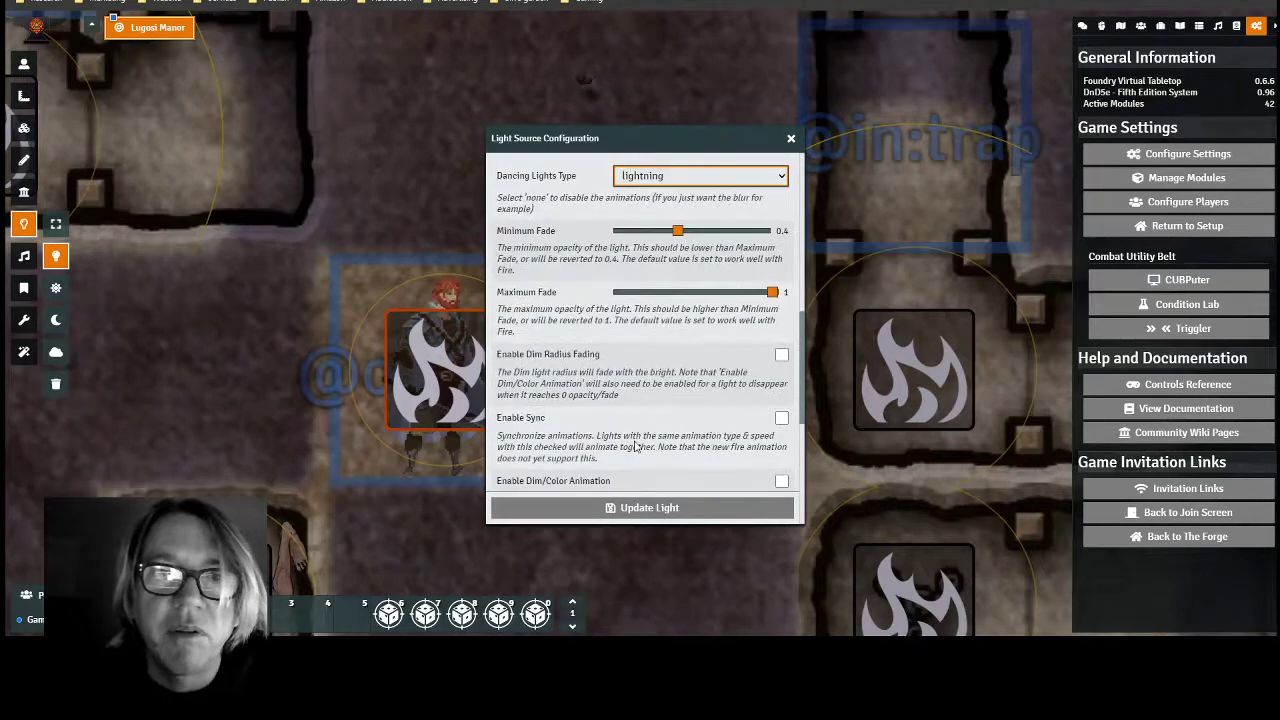
{"action": "left_click", "coordinate": [654, 510]}
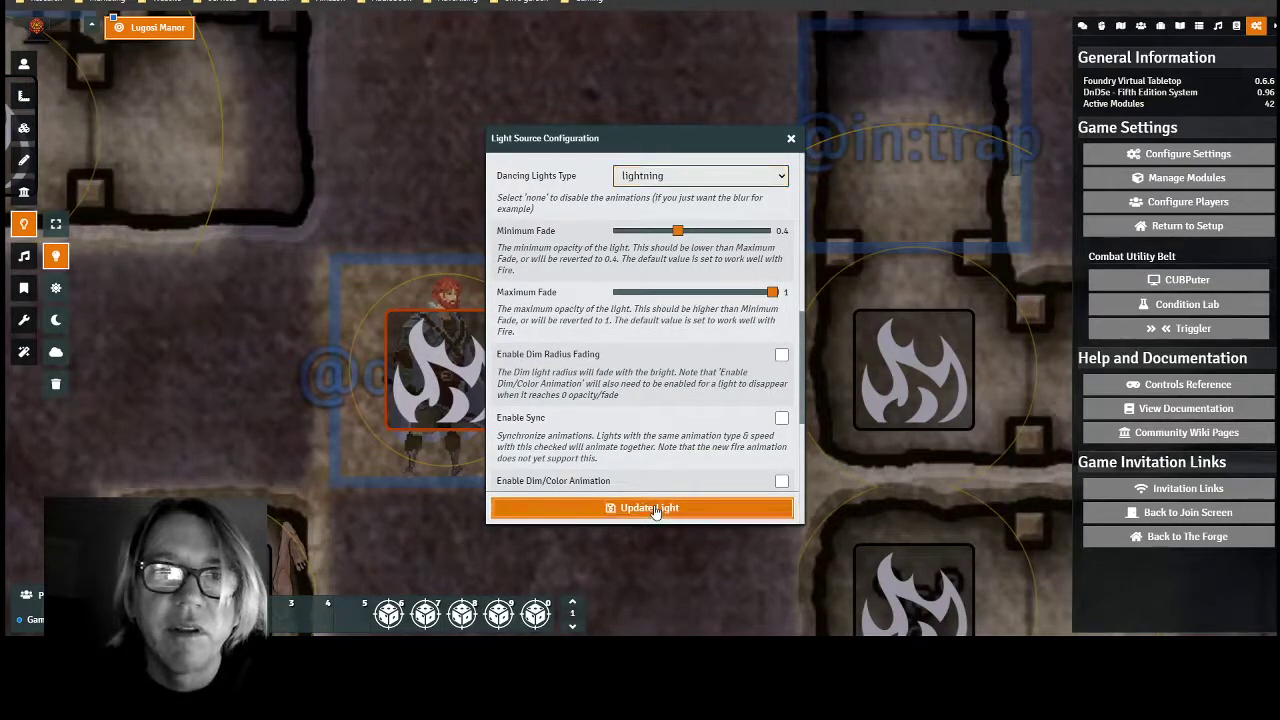
{"action": "left_click", "coordinate": [654, 510]}
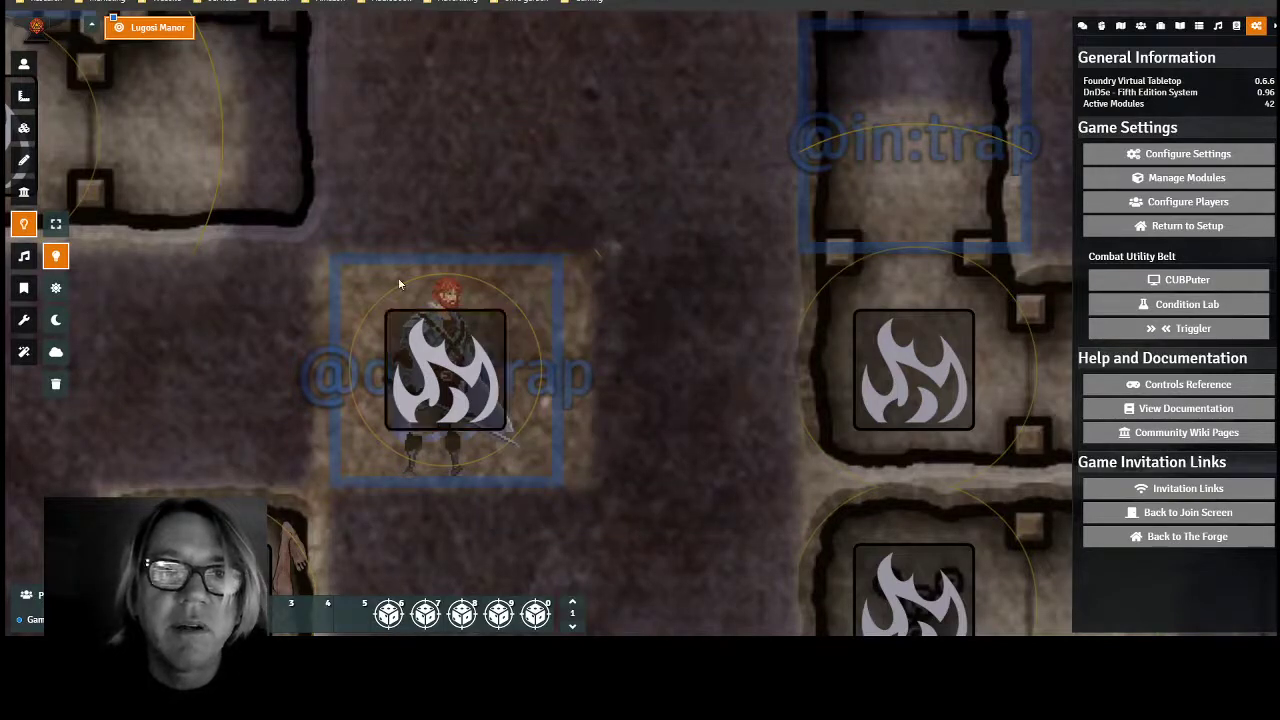
- Select Herjann's token on the token layer to view the map through his vision
{"action": "left_click", "coordinate": [24, 64]}
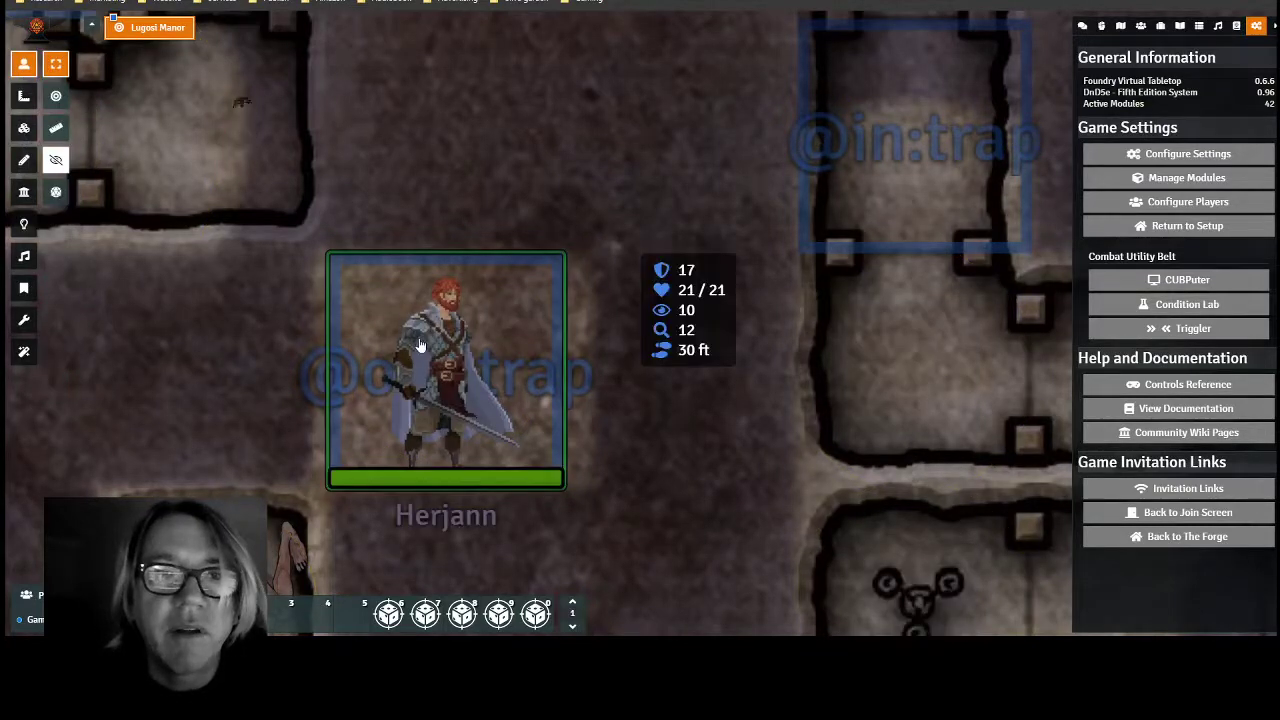
{"action": "left_click", "coordinate": [418, 343]}
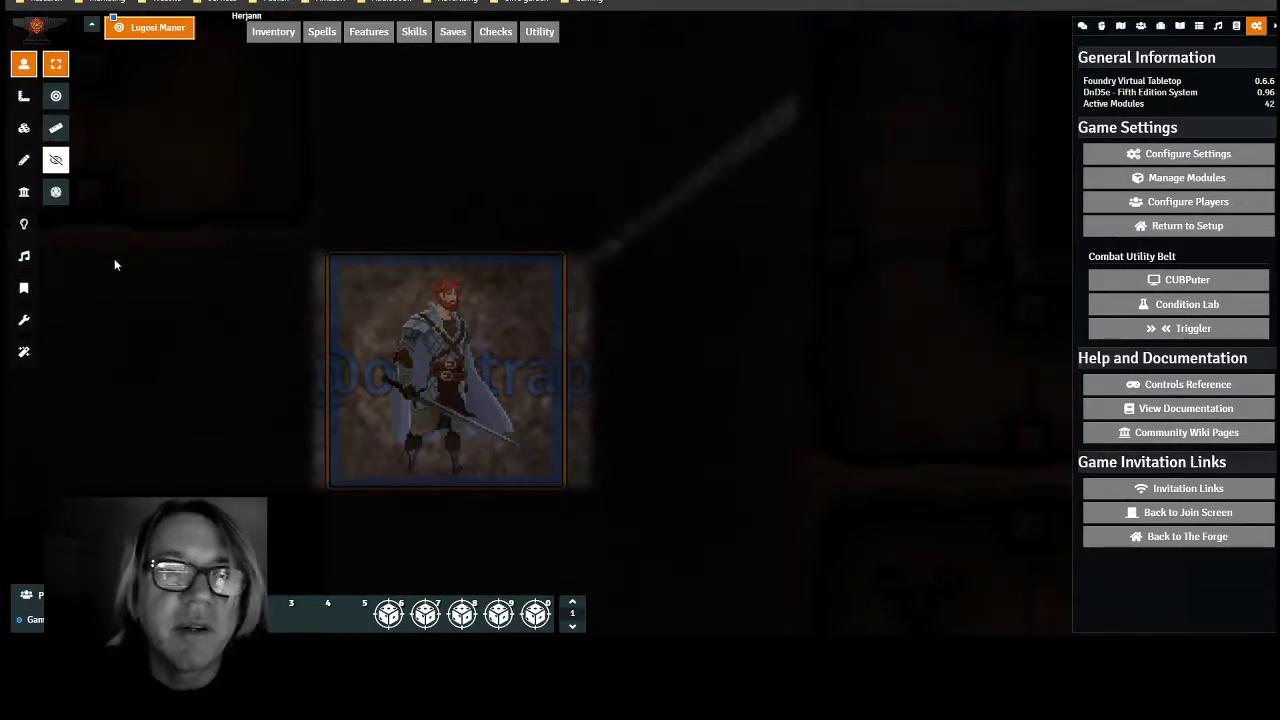
- Open the trap cell's light and change its Dancing Lights type from lightning to fade
{"action": "left_click", "coordinate": [24, 226]}
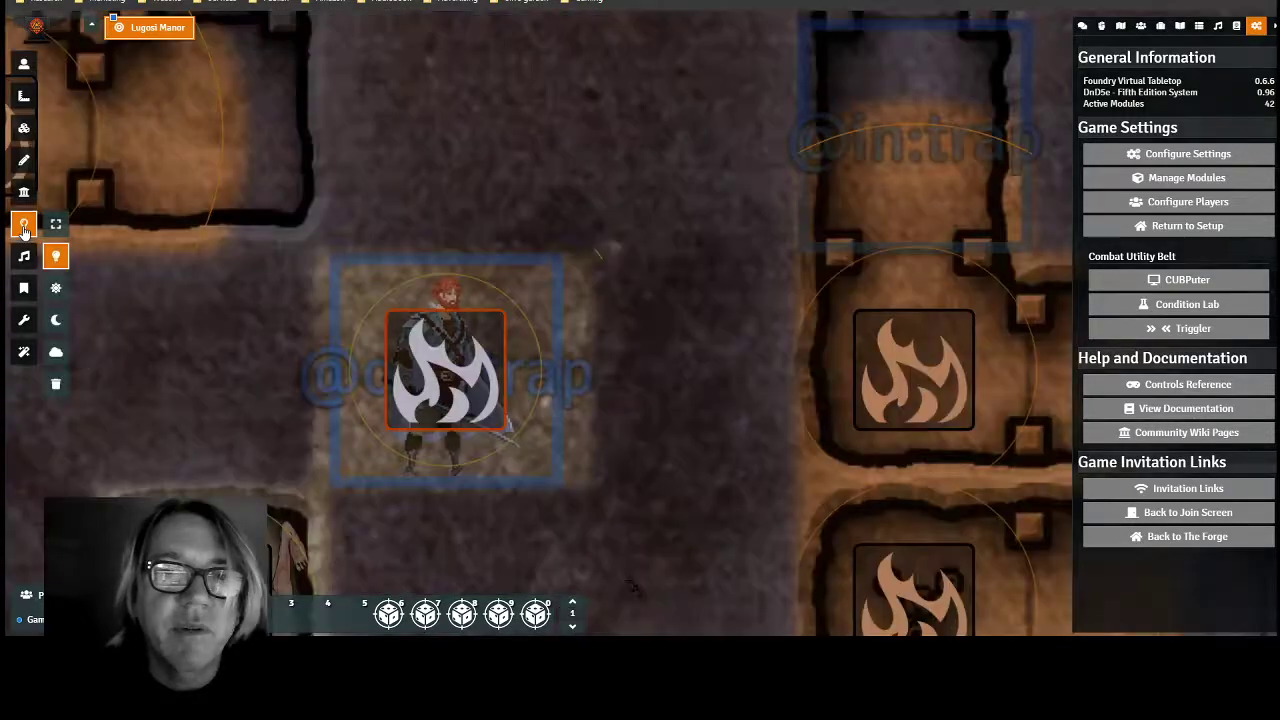
{"action": "double_click", "coordinate": [478, 378]}
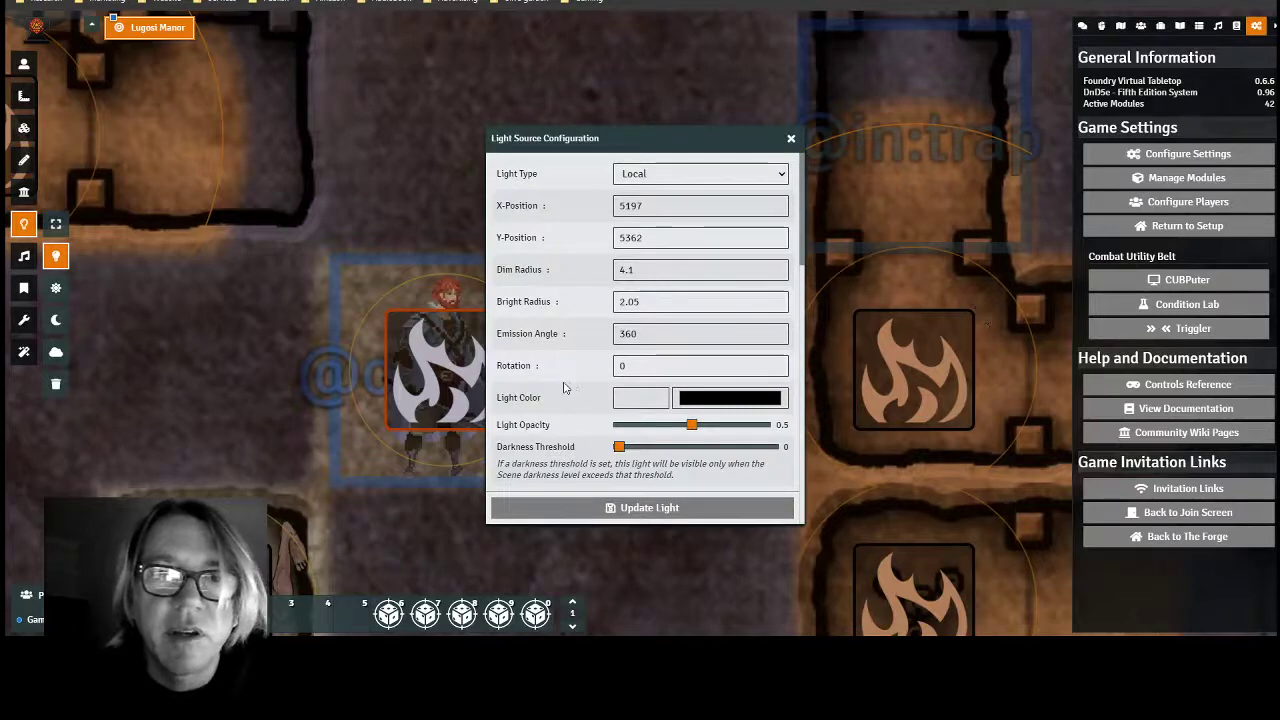
{"action": "scroll", "coordinate": [563, 388], "scroll_direction": "down", "scroll_amount": 10}
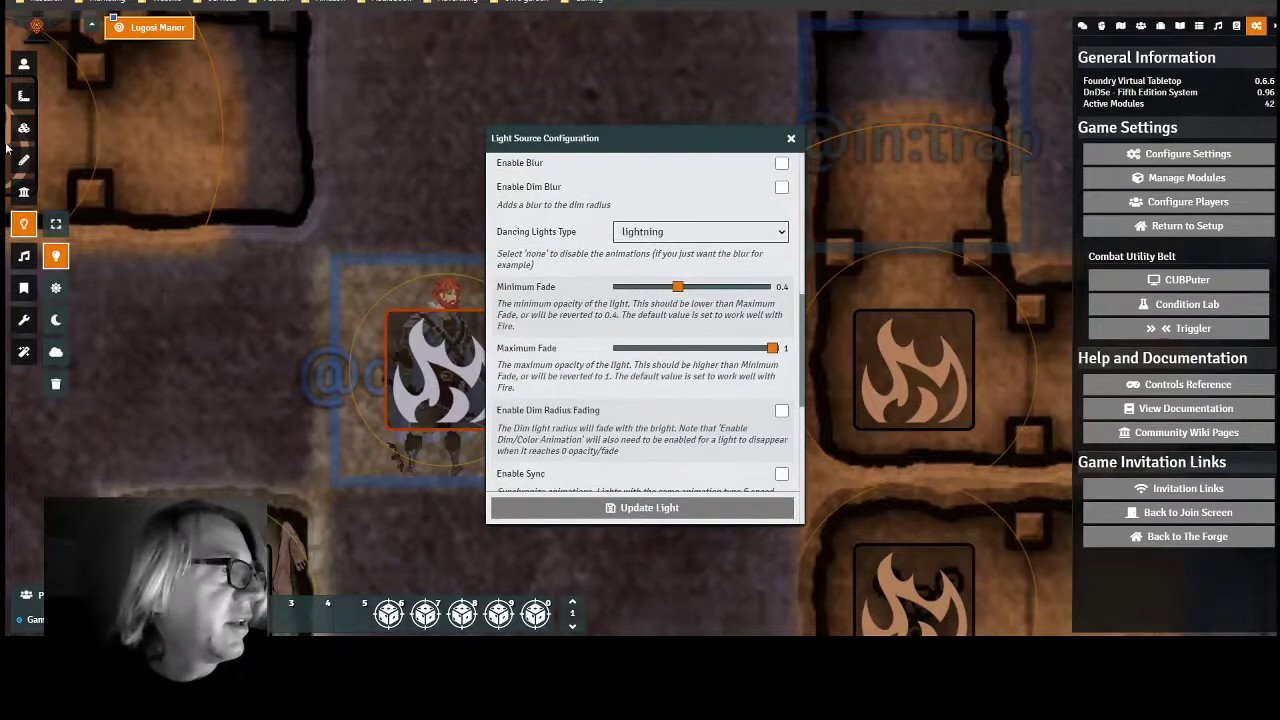
{"action": "left_click", "coordinate": [758, 235]}
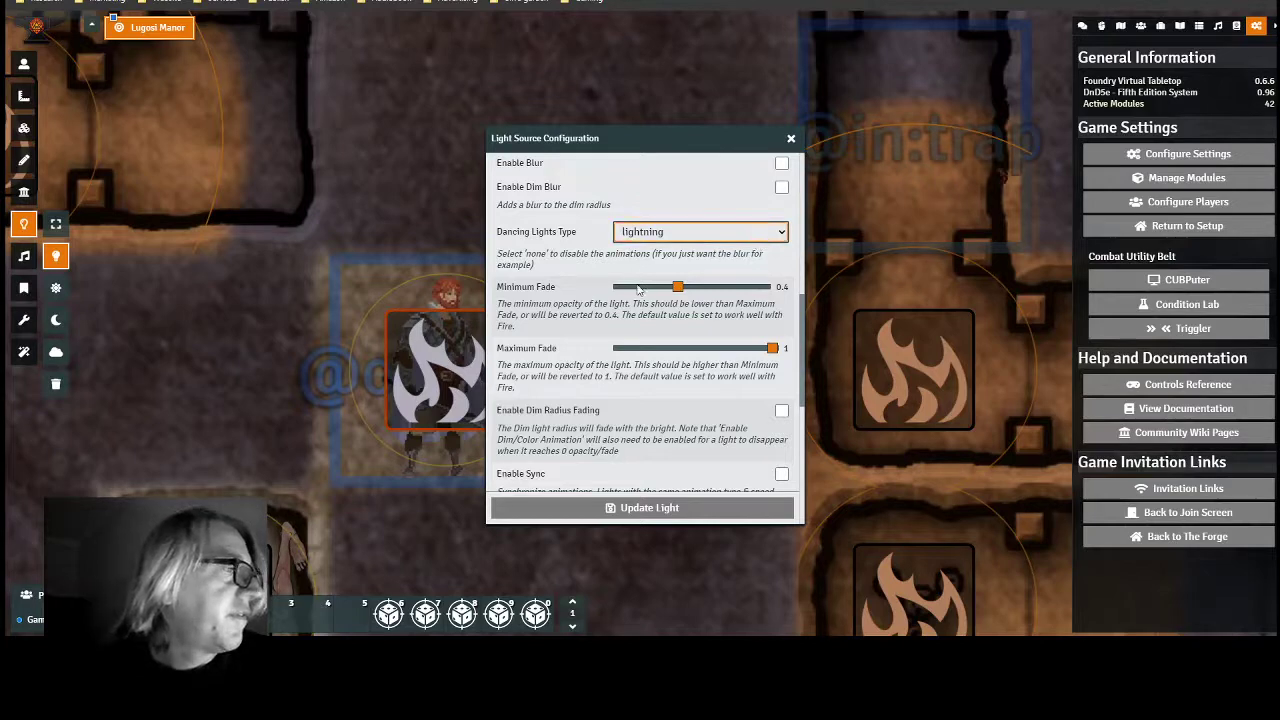
{"action": "key", "text": "Down"}
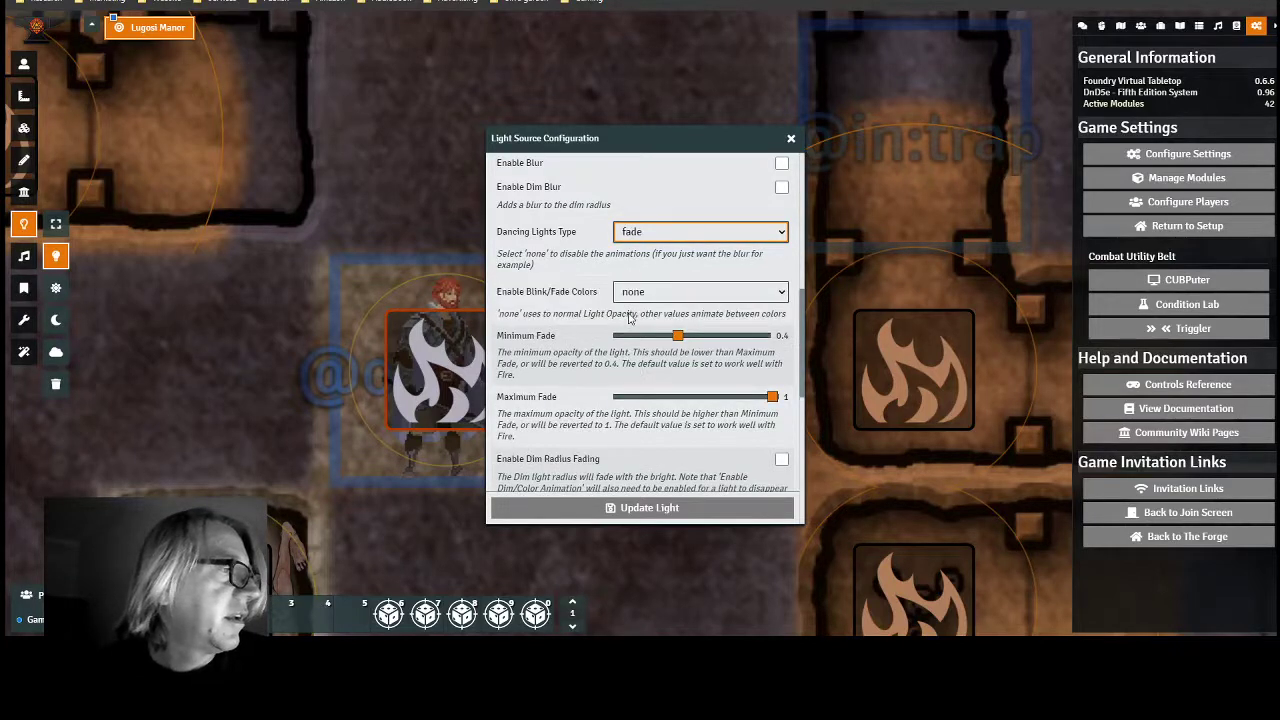
{"action": "scroll", "coordinate": [629, 318], "scroll_direction": "down", "scroll_amount": 3}
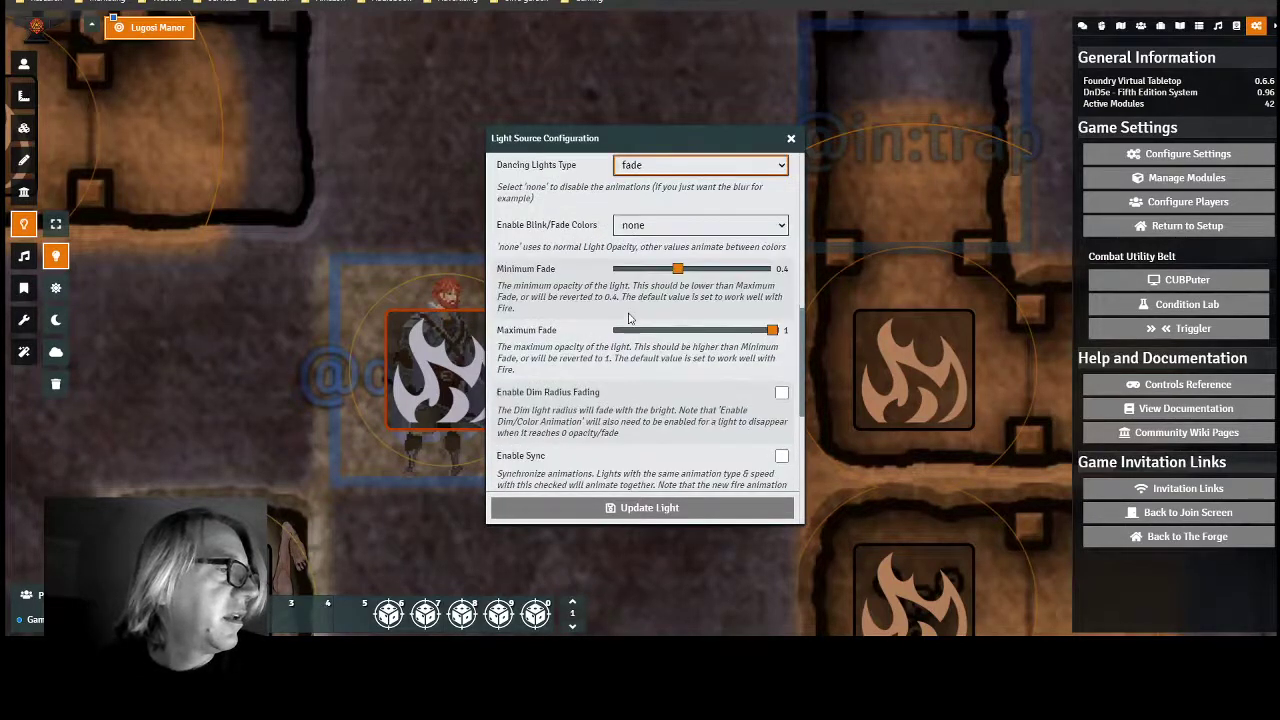
{"action": "scroll", "coordinate": [629, 318], "scroll_direction": "up", "scroll_amount": 8}
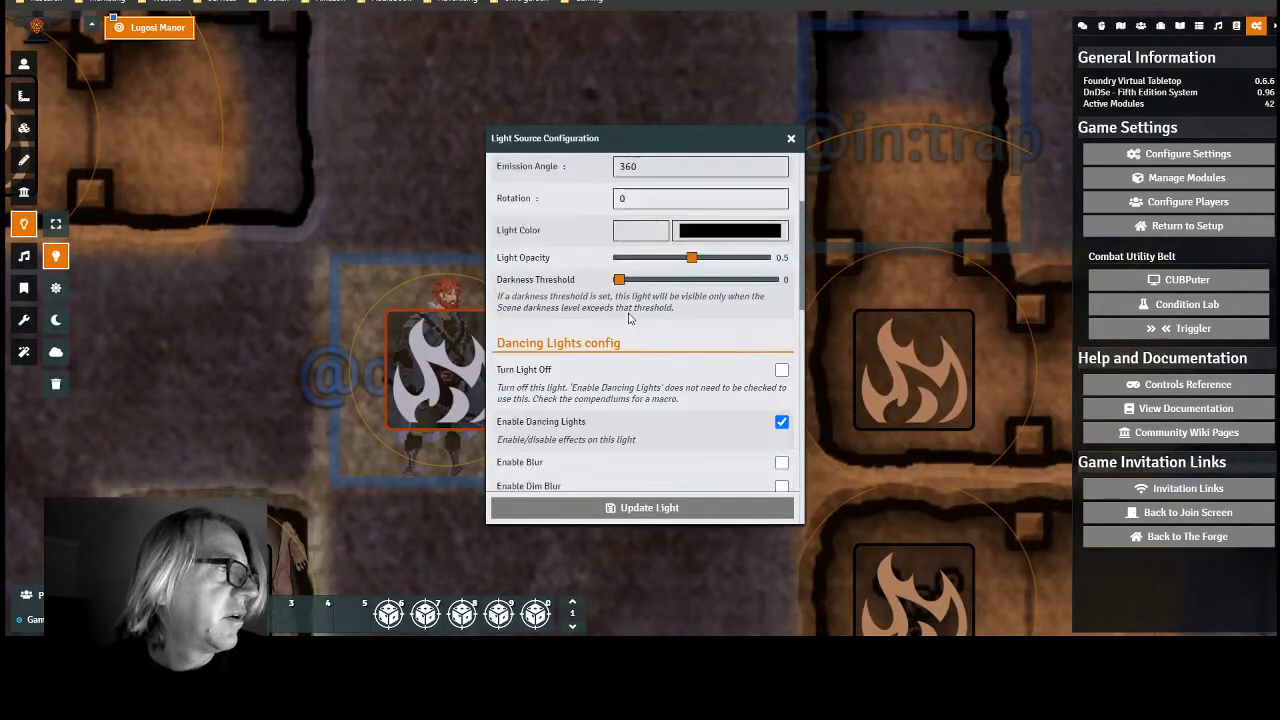
{"action": "scroll", "coordinate": [629, 318], "scroll_direction": "down", "scroll_amount": 3}
{"action": "scroll", "coordinate": [629, 318], "scroll_direction": "up", "scroll_amount": 2}
{"action": "scroll", "coordinate": [629, 318], "scroll_direction": "down", "scroll_amount": 5}
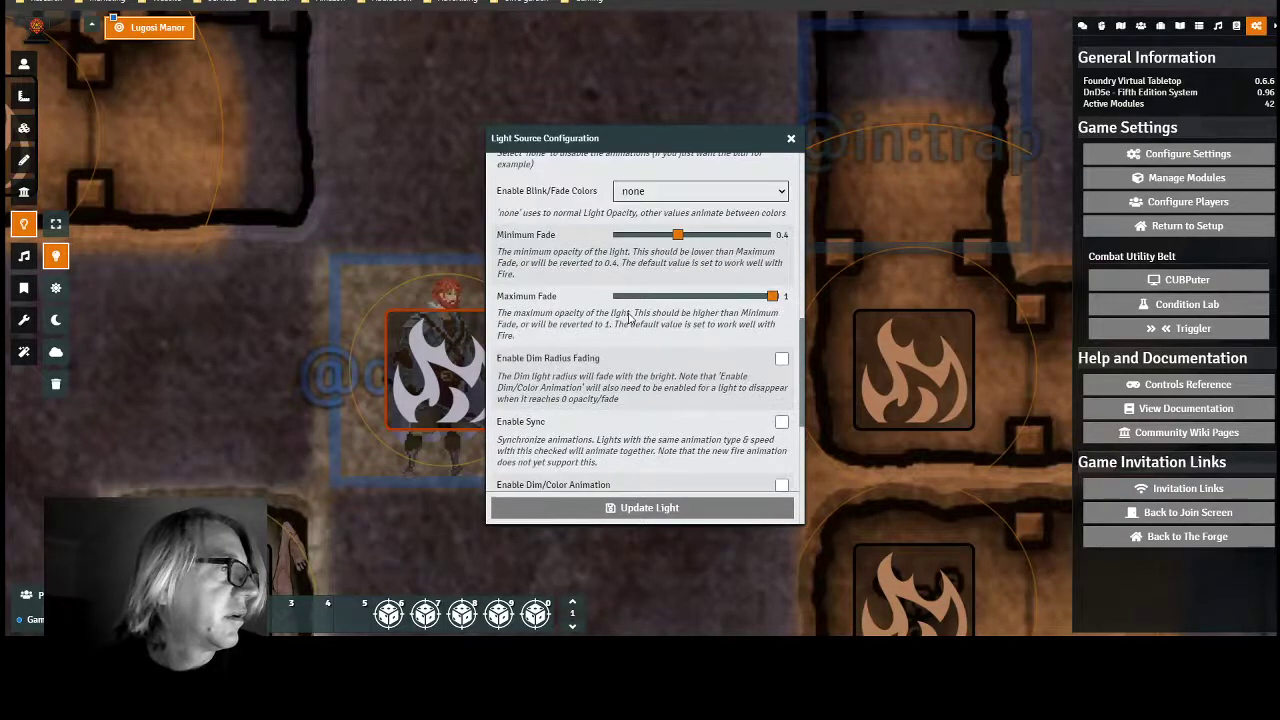
{"action": "scroll", "coordinate": [690, 230], "scroll_direction": "up", "scroll_amount": 1}
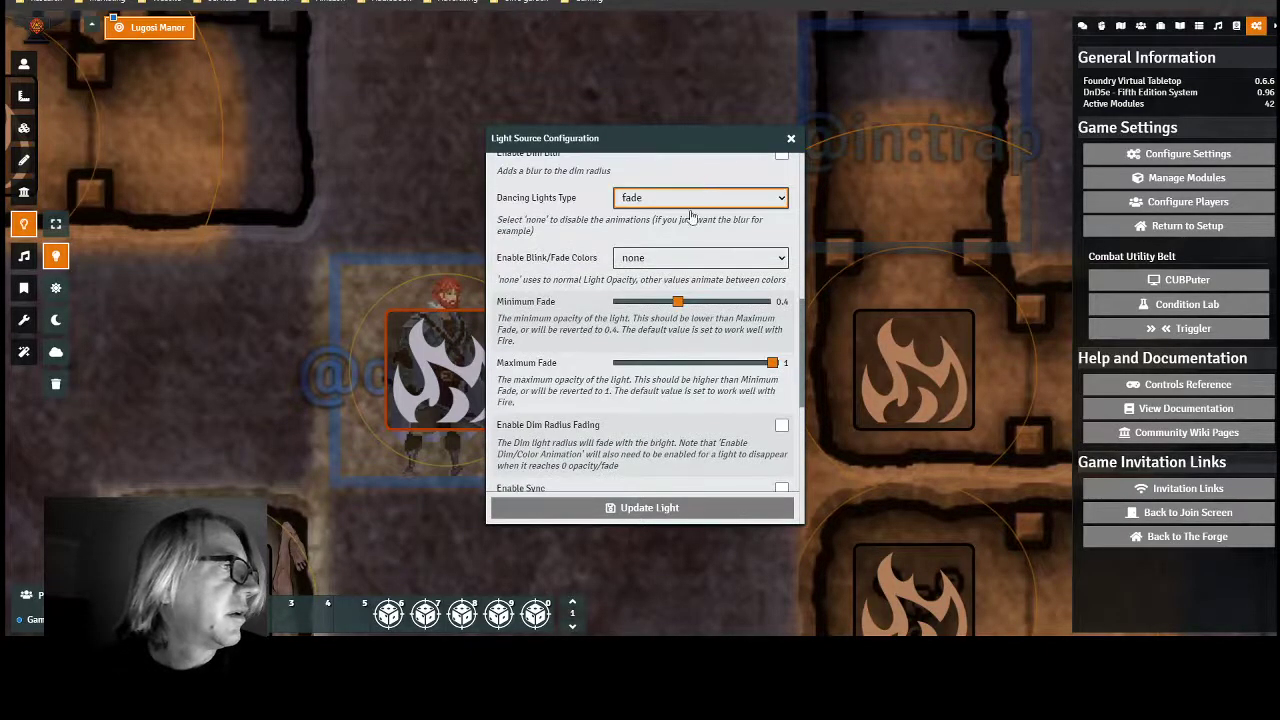
- Set Blink/Fade Colors to two, choose a second colour, and update the light
{"action": "left_click", "coordinate": [692, 259]}
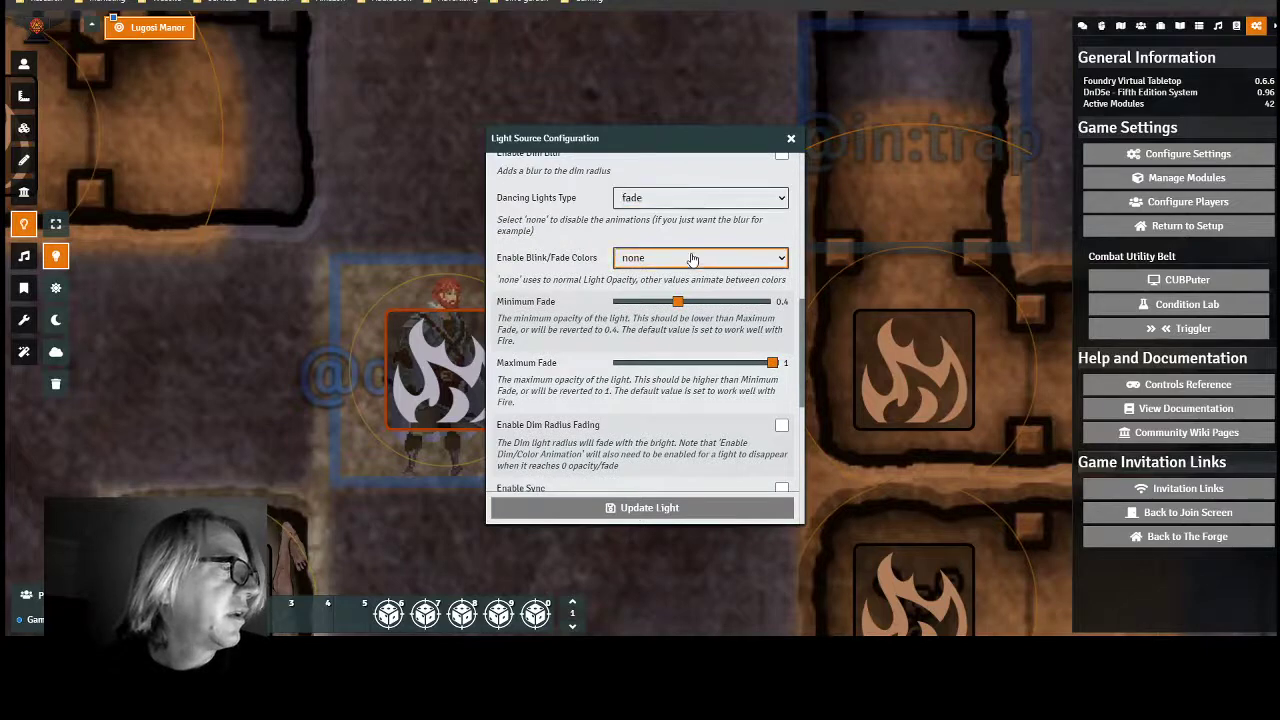
{"action": "left_click", "coordinate": [655, 307]}
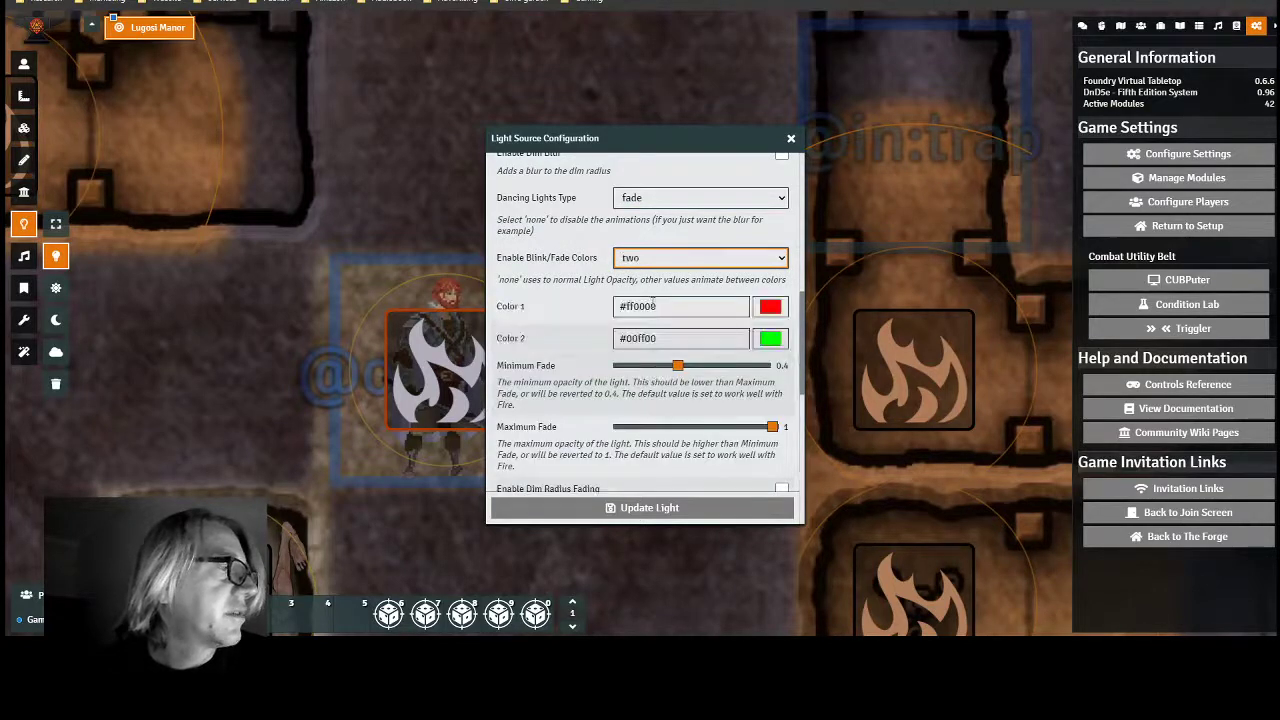
{"action": "left_click", "coordinate": [771, 342]}
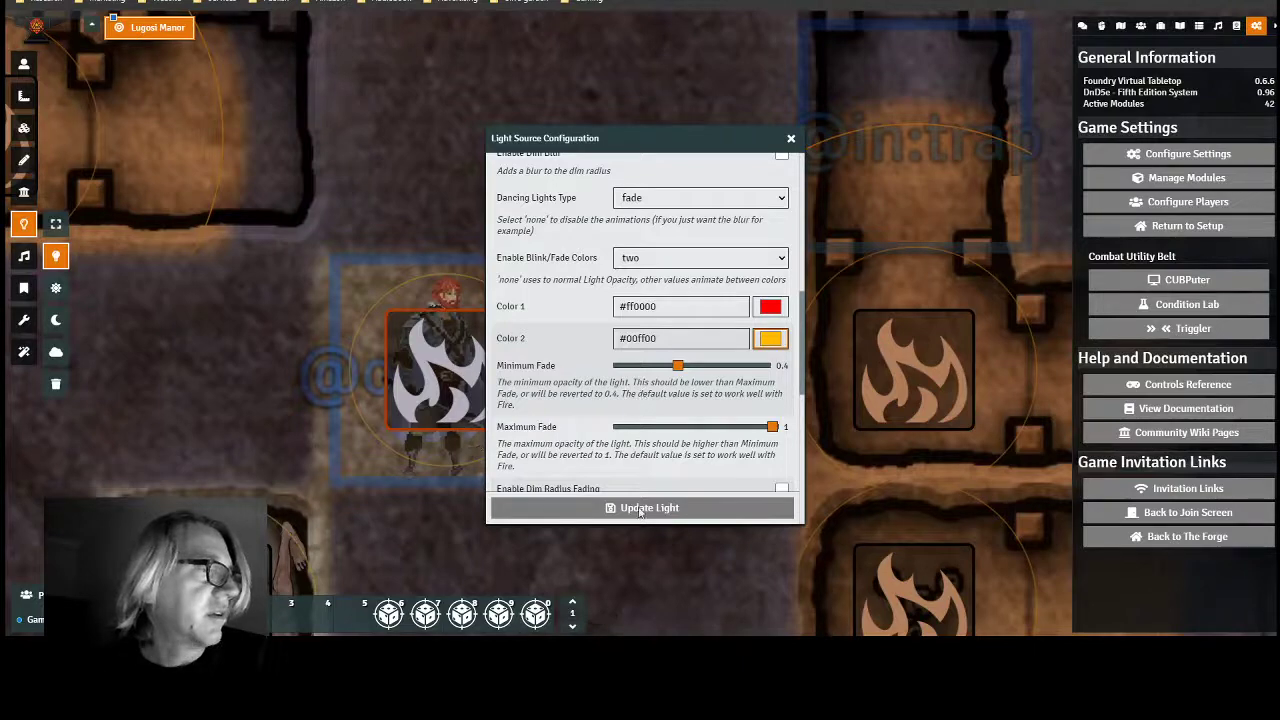
{"action": "left_click", "coordinate": [643, 508]}
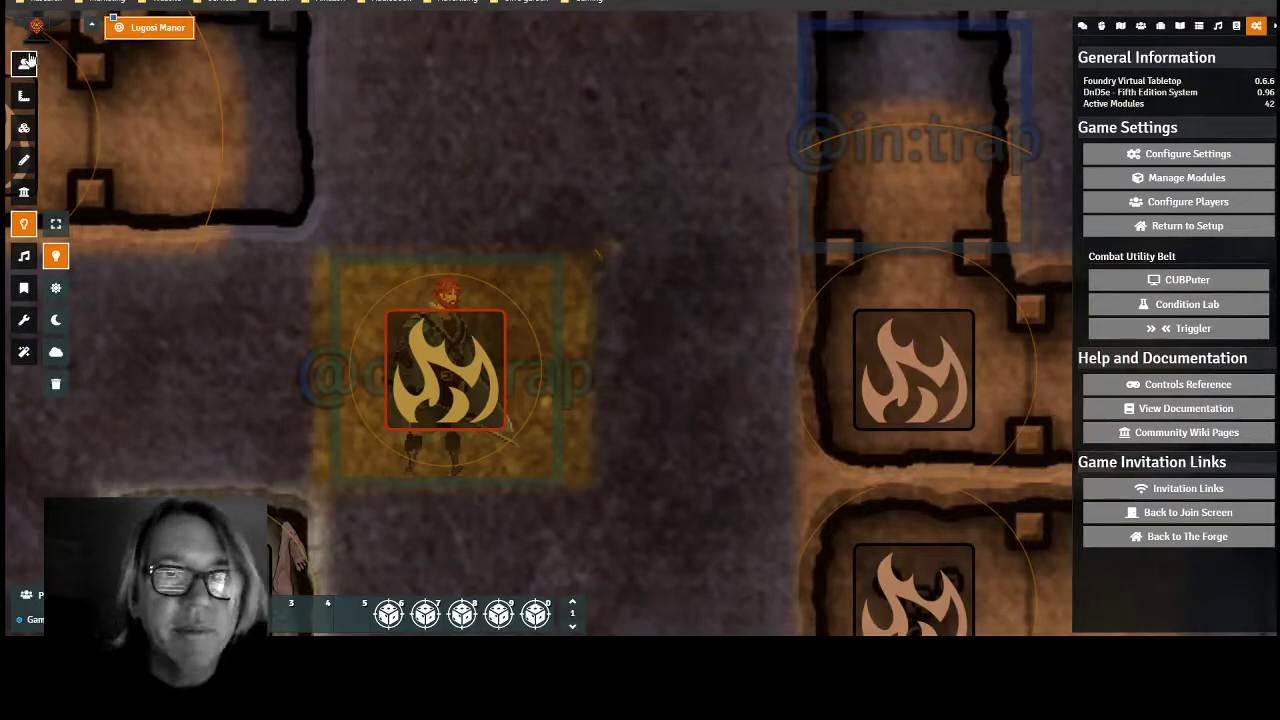
- Select Herjann and drag him into the walled room to the right
{"action": "left_click", "coordinate": [28, 62]}
{"action": "mouse_move", "coordinate": [414, 443]}
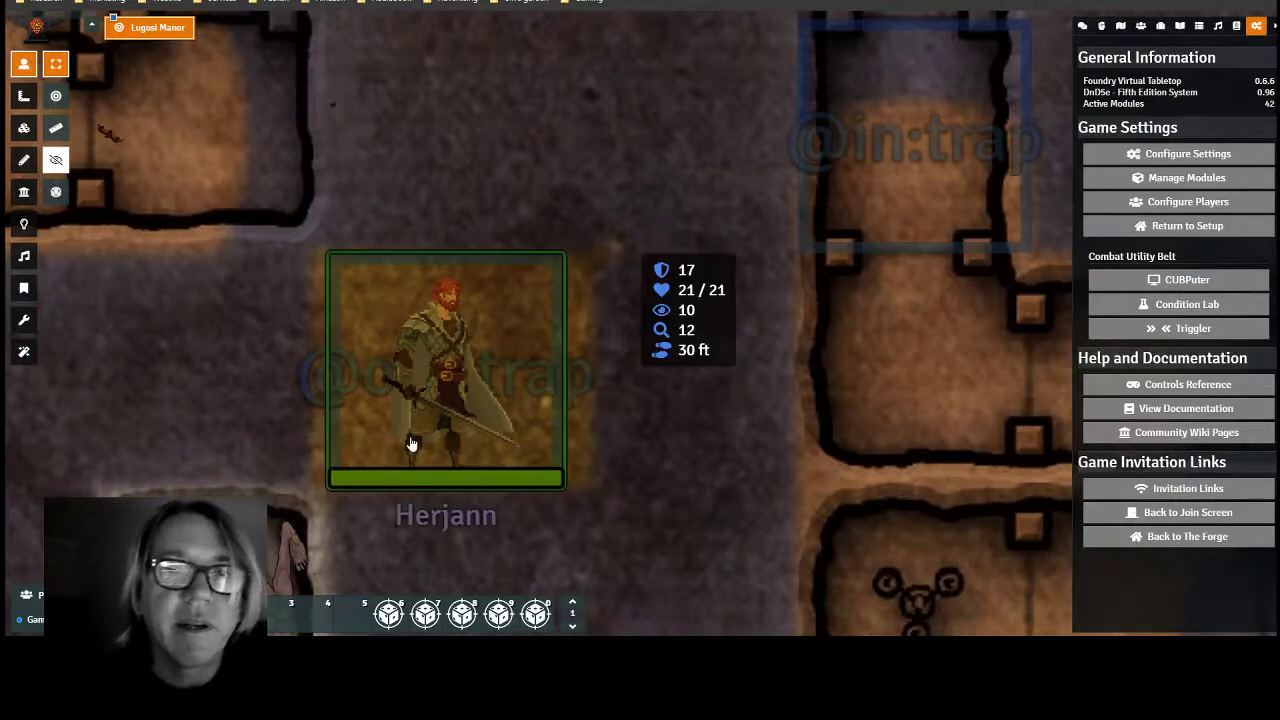
{"action": "left_click", "coordinate": [412, 398]}
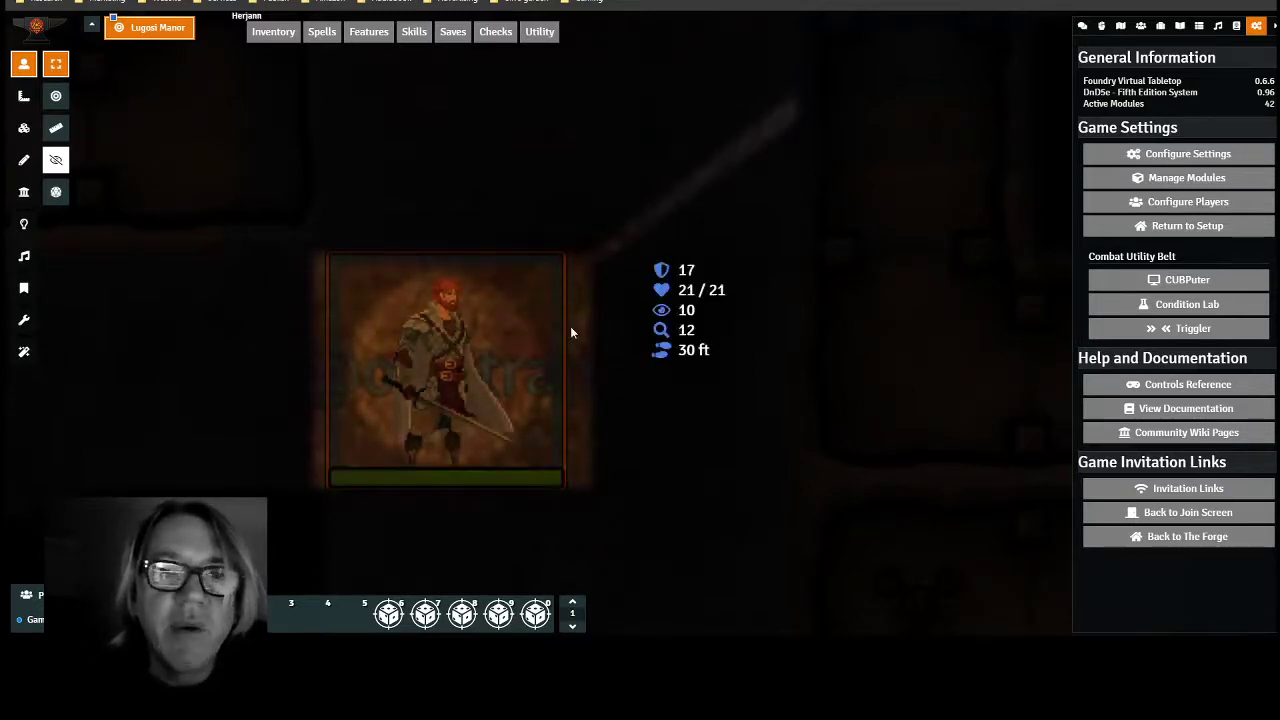
{"action": "mouse_move", "coordinate": [579, 356]}
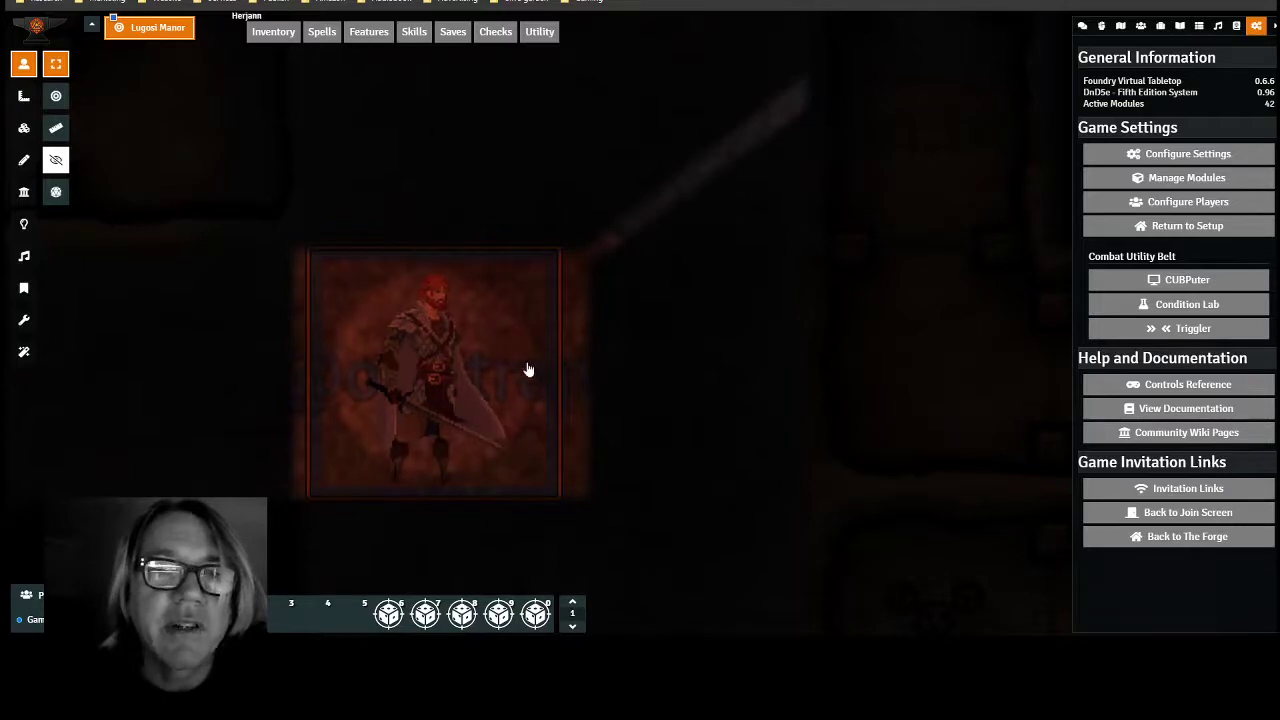
{"action": "mouse_move", "coordinate": [436, 375]}
{"action": "left_click_drag", "start_coordinate": [436, 375], "coordinate": [924, 369]}
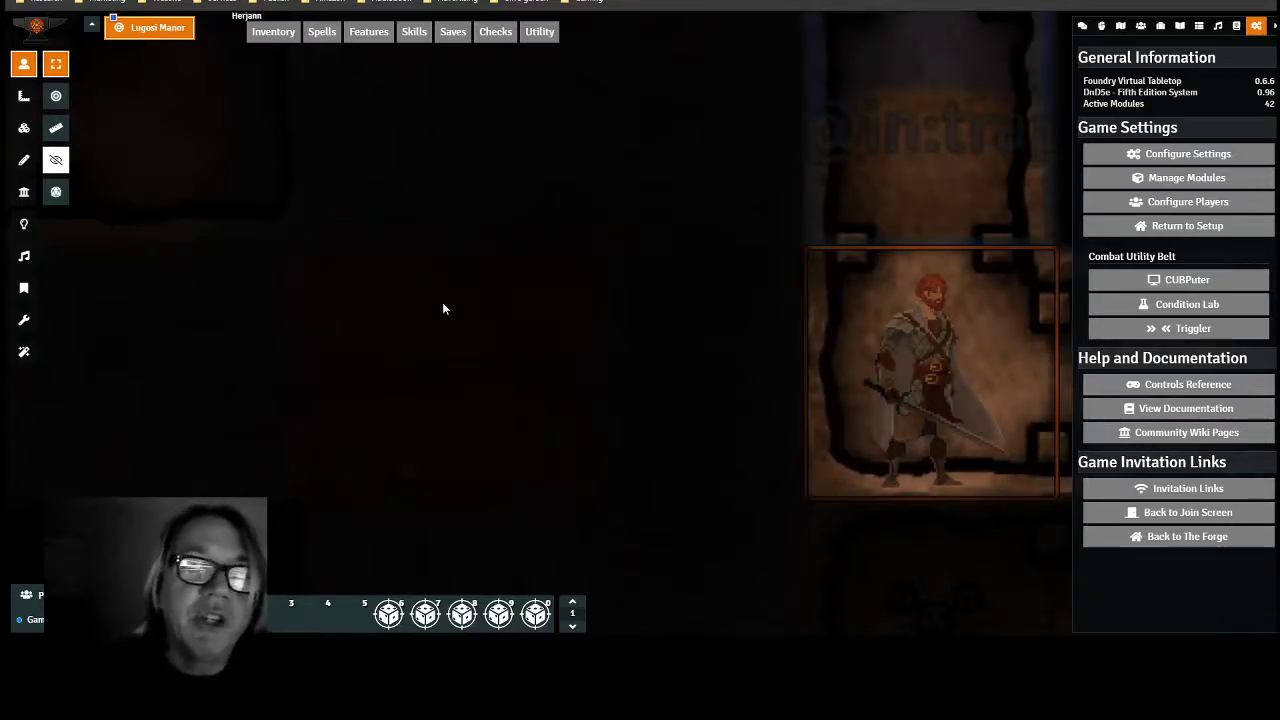
- Deselect the token, then zoom out and pan down to view the lit map
{"action": "scroll", "coordinate": [443, 307], "scroll_direction": "down", "scroll_amount": 3}
{"action": "scroll", "coordinate": [443, 307], "scroll_direction": "down", "scroll_amount": 2}
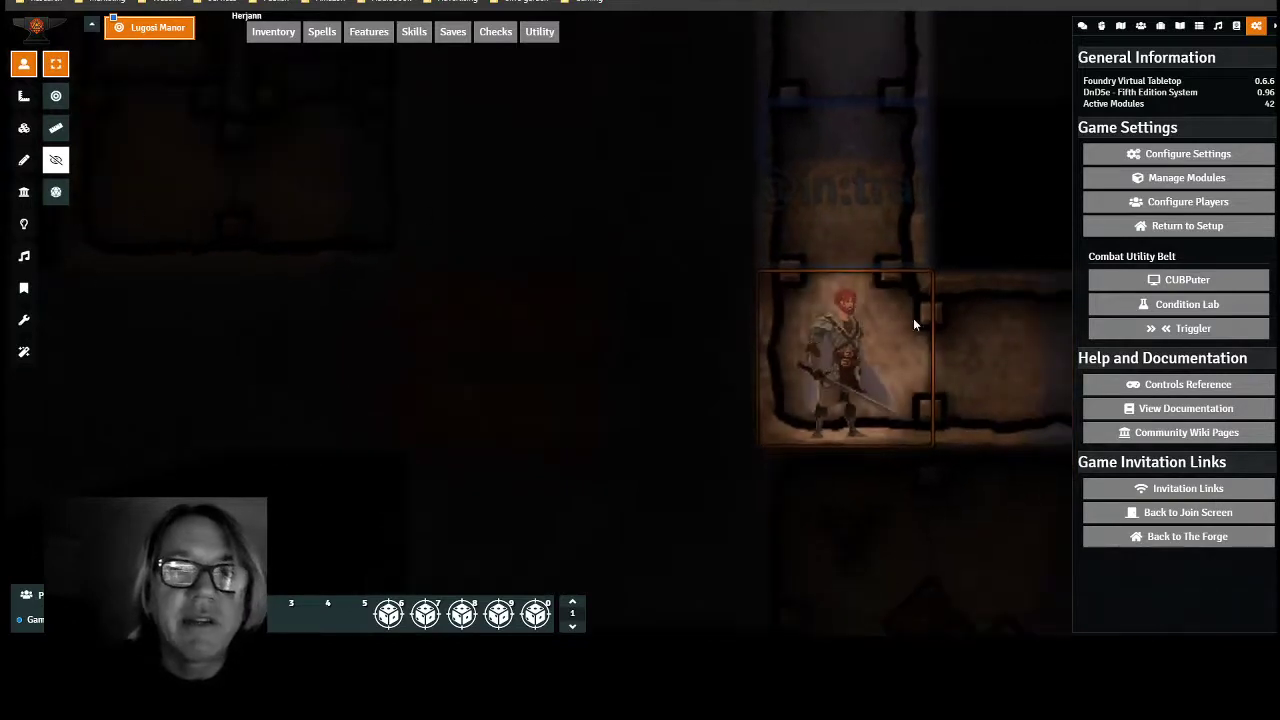
{"action": "left_click", "coordinate": [995, 346]}
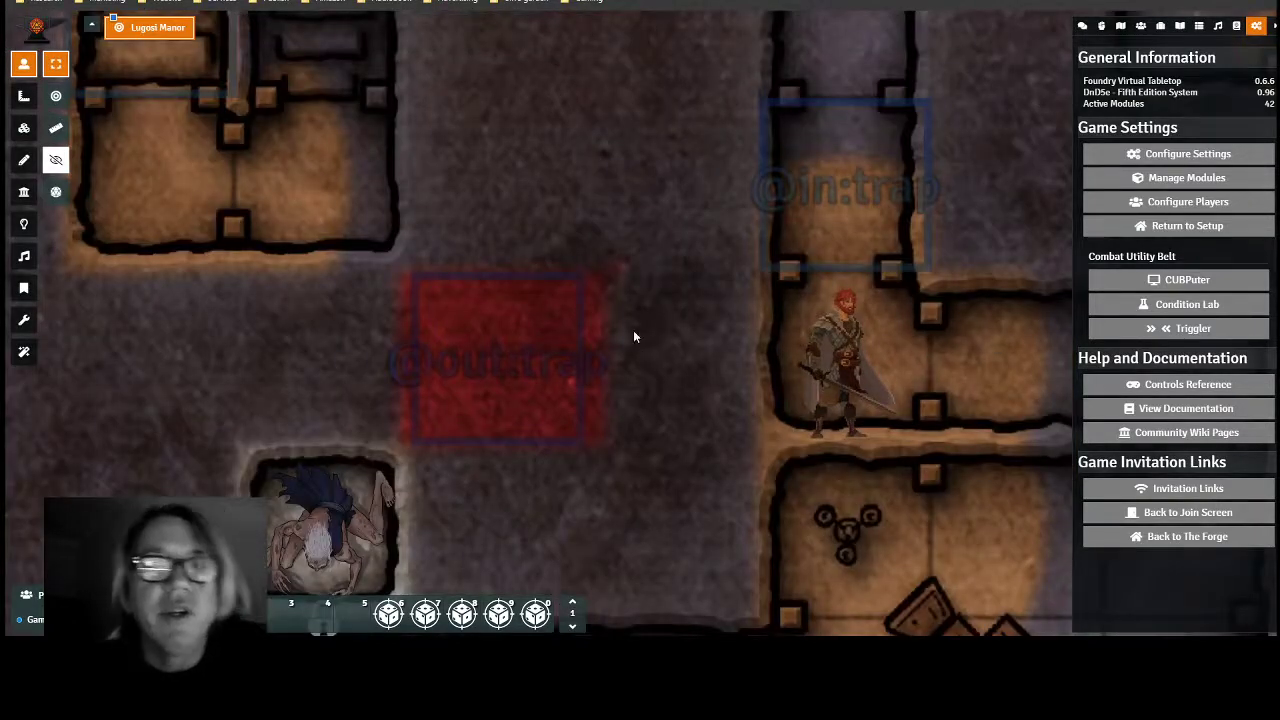
{"action": "scroll", "coordinate": [463, 305], "scroll_direction": "down", "scroll_amount": 8}
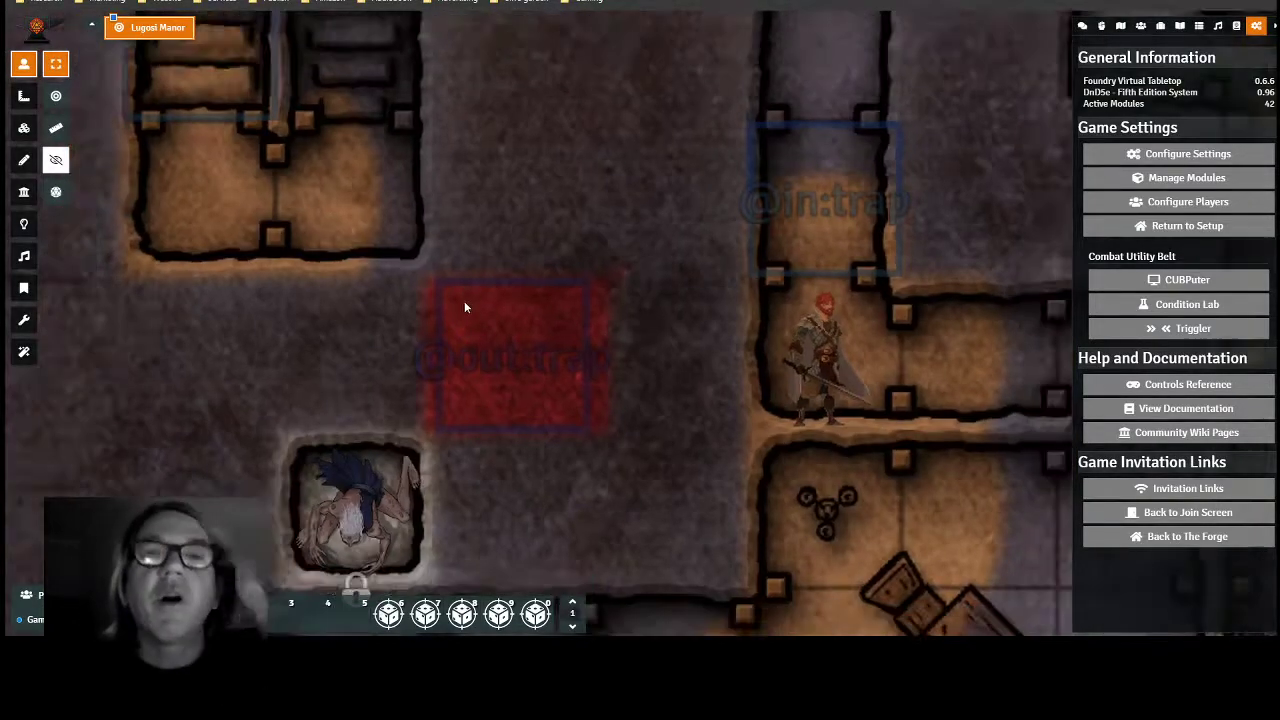
{"action": "scroll", "coordinate": [463, 305], "scroll_direction": "down", "scroll_amount": 5}
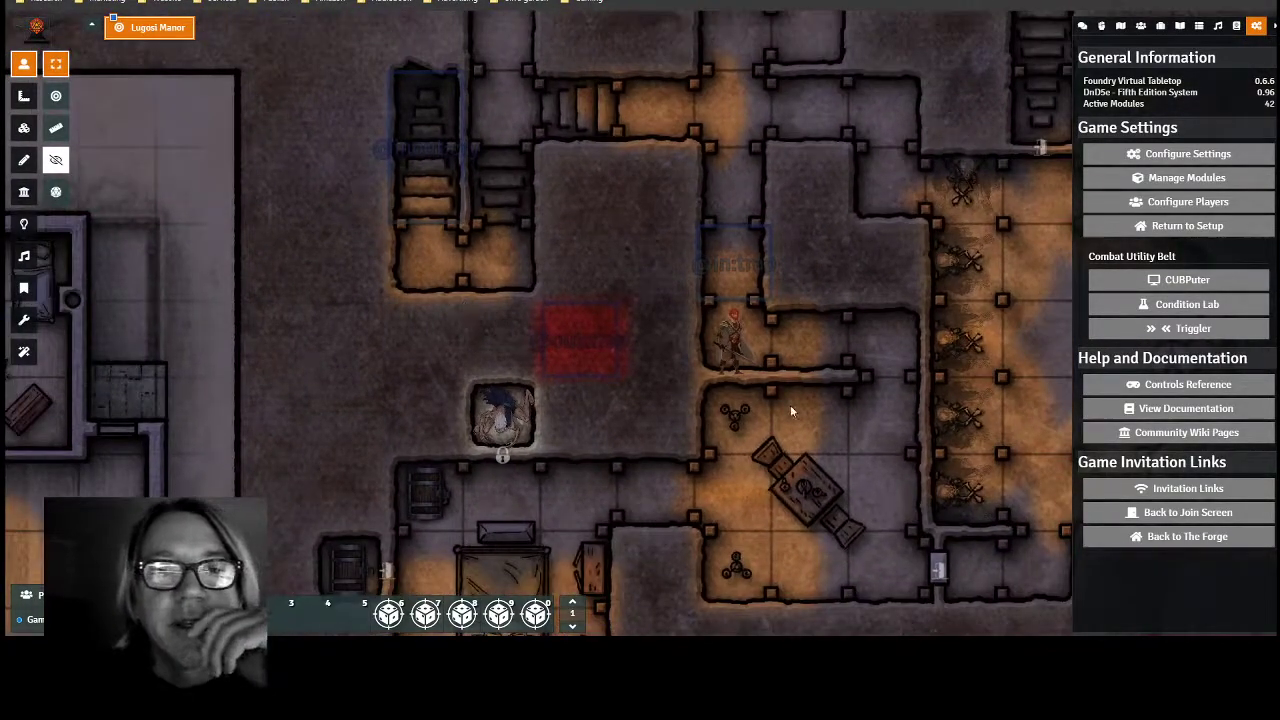
{"action": "left_click_drag", "start_coordinate": [669, 457], "coordinate": [672, 418]}
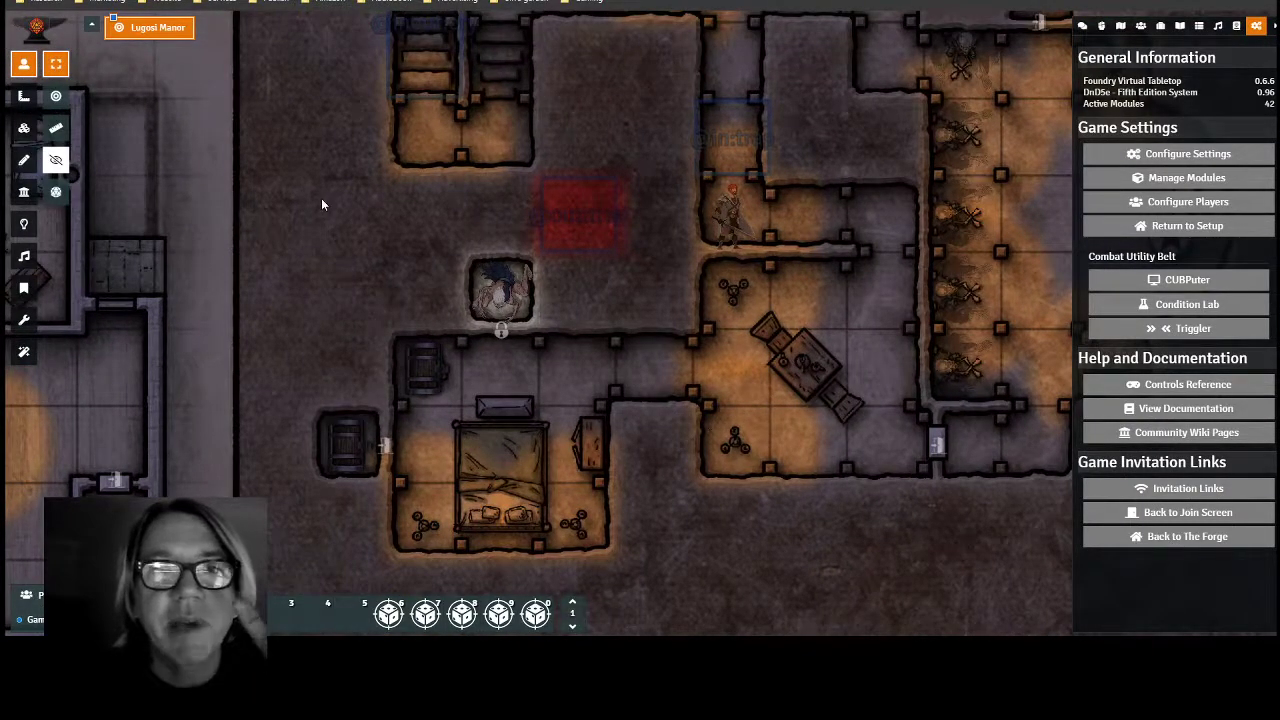
{"action": "left_click", "coordinate": [24, 193]}
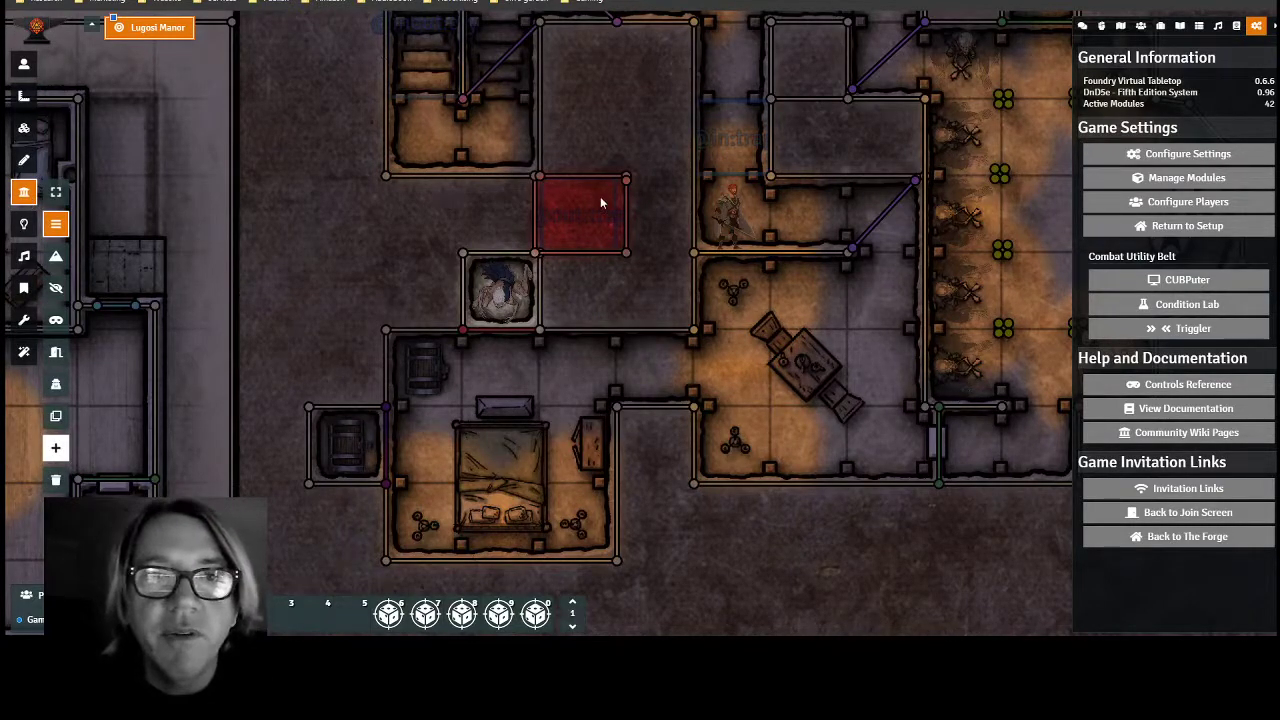
{"action": "scroll", "coordinate": [502, 199], "scroll_direction": "up", "scroll_amount": 3}
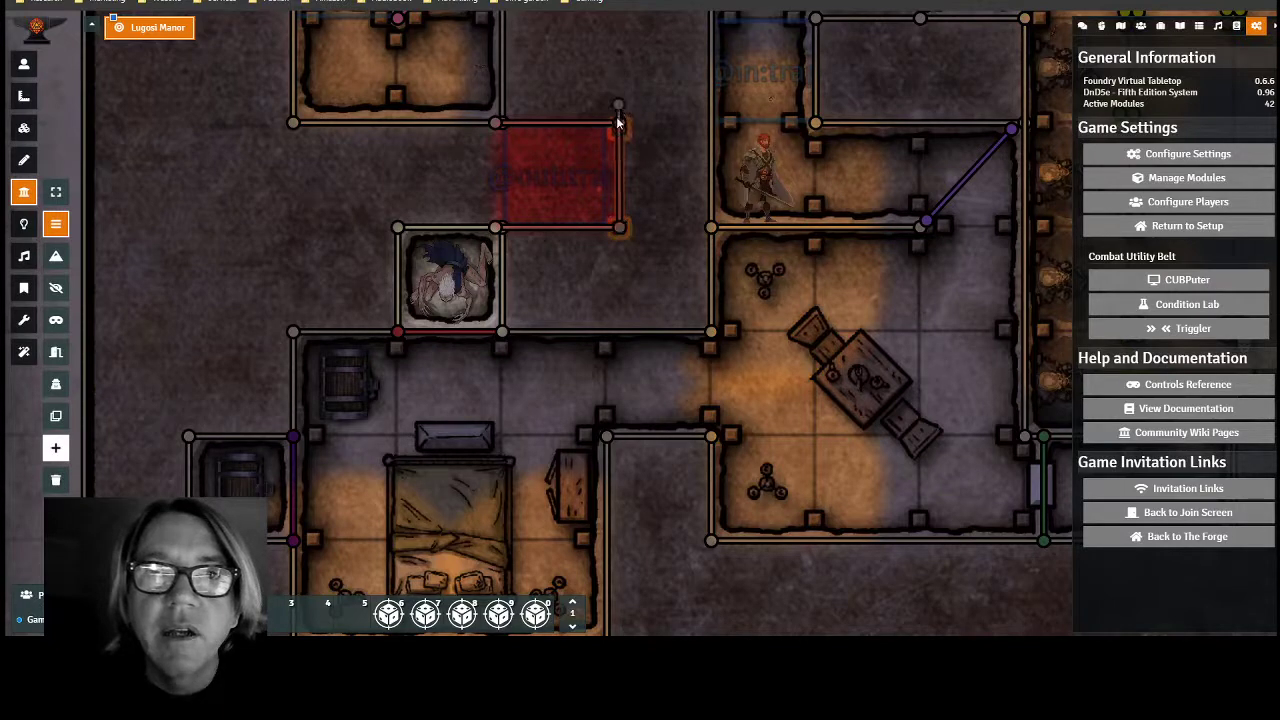
{"action": "left_click_drag", "start_coordinate": [619, 128], "coordinate": [618, 130]}
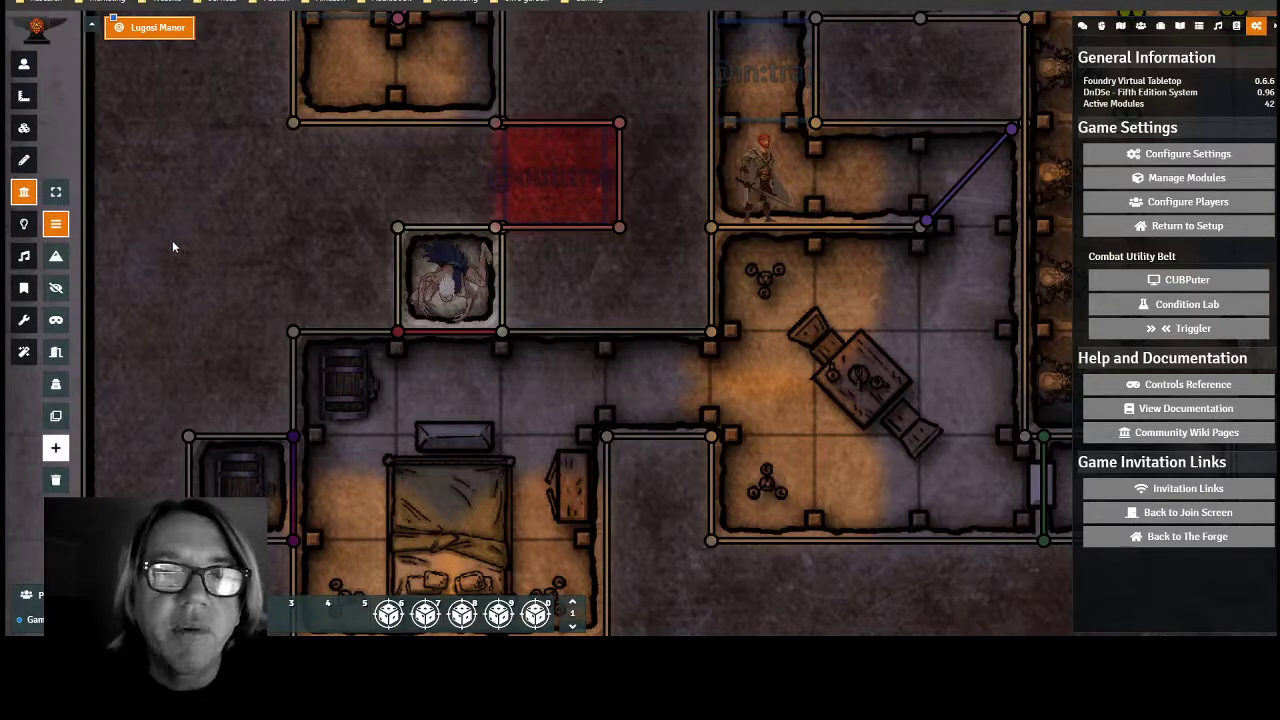
{"action": "scroll", "coordinate": [190, 205], "scroll_direction": "down", "scroll_amount": 8}
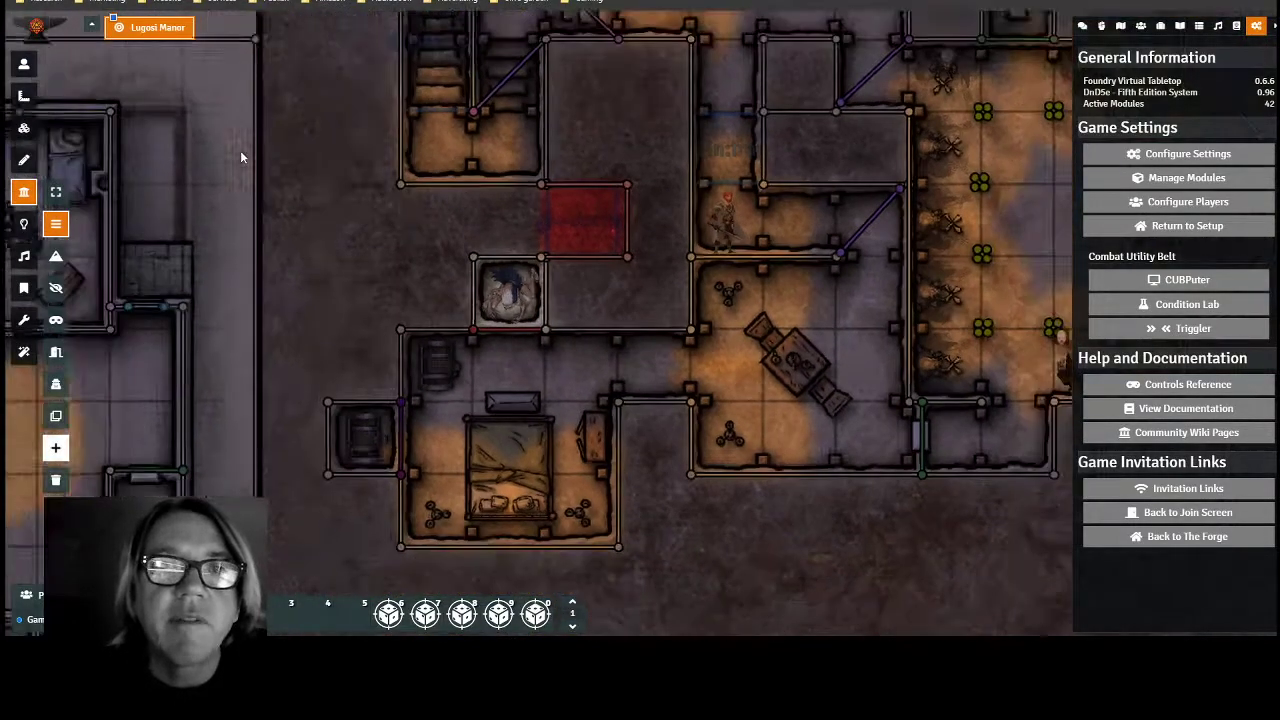
{"action": "key", "text": "Up"}
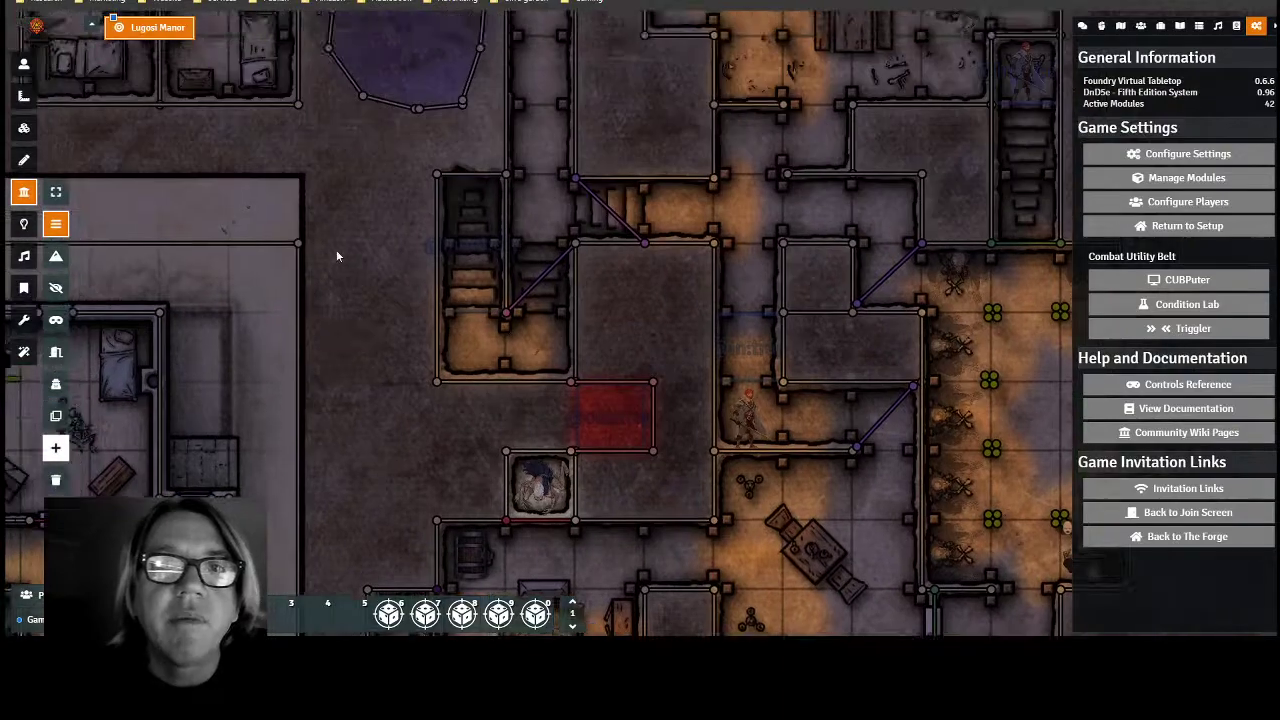
{"action": "scroll", "coordinate": [349, 224], "scroll_direction": "down", "scroll_amount": 1}
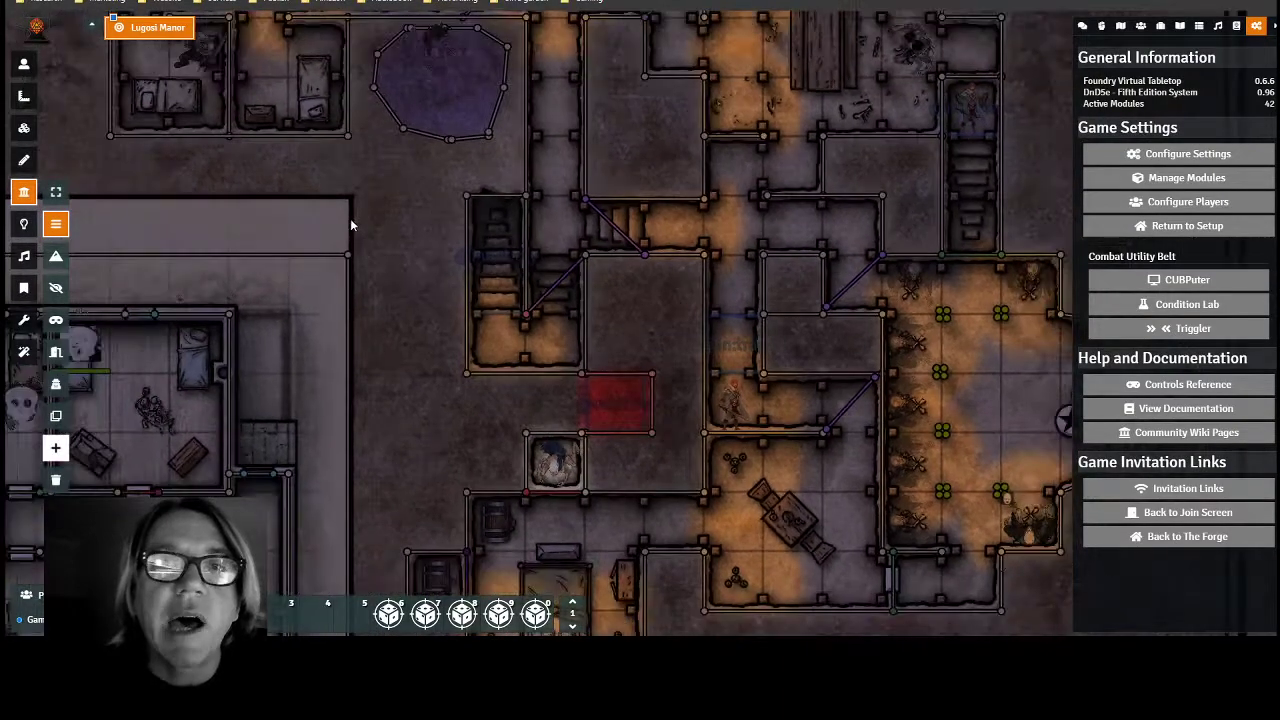
{"action": "scroll", "coordinate": [374, 219], "scroll_direction": "up", "scroll_amount": 2}
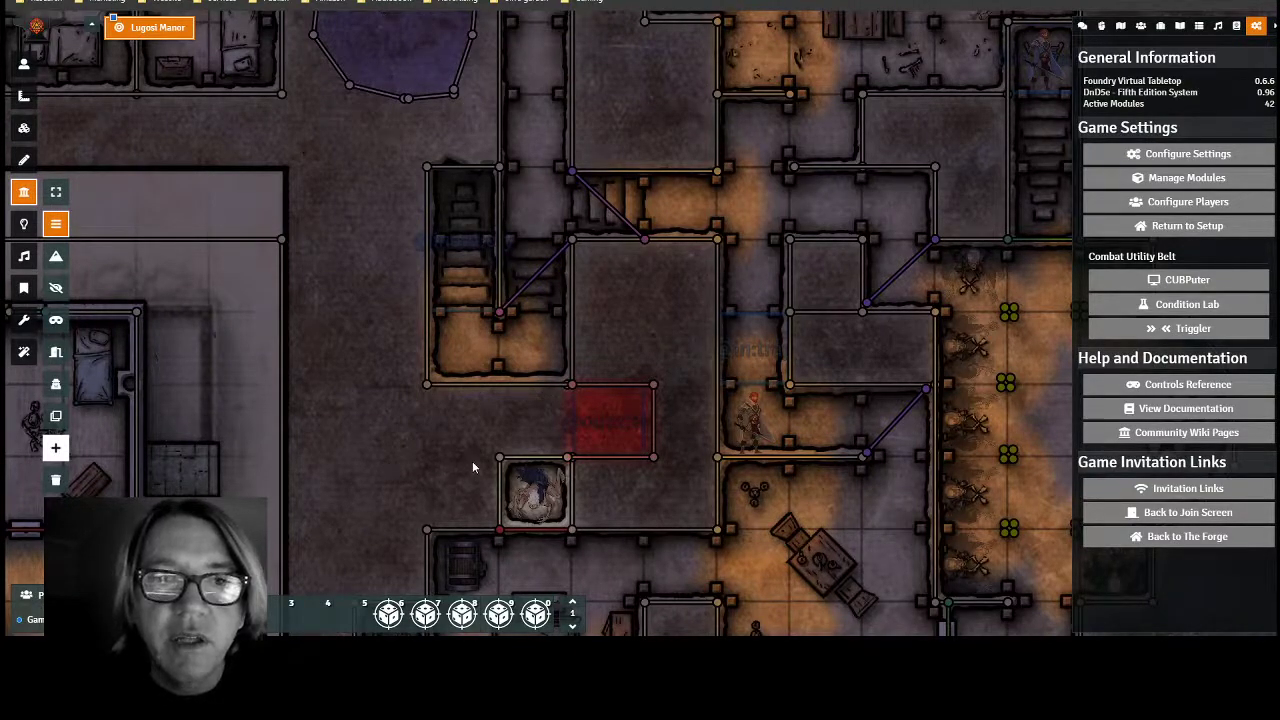
- Draw a wall left from the trap cell corner and up to the well's edge by the stair room
{"action": "mouse_move", "coordinate": [476, 462]}
{"action": "left_mouse_down"}
{"action": "mouse_move", "coordinate": [327, 458]}
{"action": "mouse_move", "coordinate": [352, 204]}
{"action": "mouse_move", "coordinate": [334, 120]}
{"action": "mouse_move", "coordinate": [346, 87]}
{"action": "mouse_move", "coordinate": [314, 53]}
{"action": "mouse_move", "coordinate": [315, 33]}
{"action": "mouse_move", "coordinate": [316, 610]}
{"action": "mouse_move", "coordinate": [329, 366]}
{"action": "mouse_move", "coordinate": [314, 370]}
{"action": "mouse_move", "coordinate": [386, 519]}
{"action": "mouse_move", "coordinate": [313, 372]}
{"action": "left_mouse_up"}
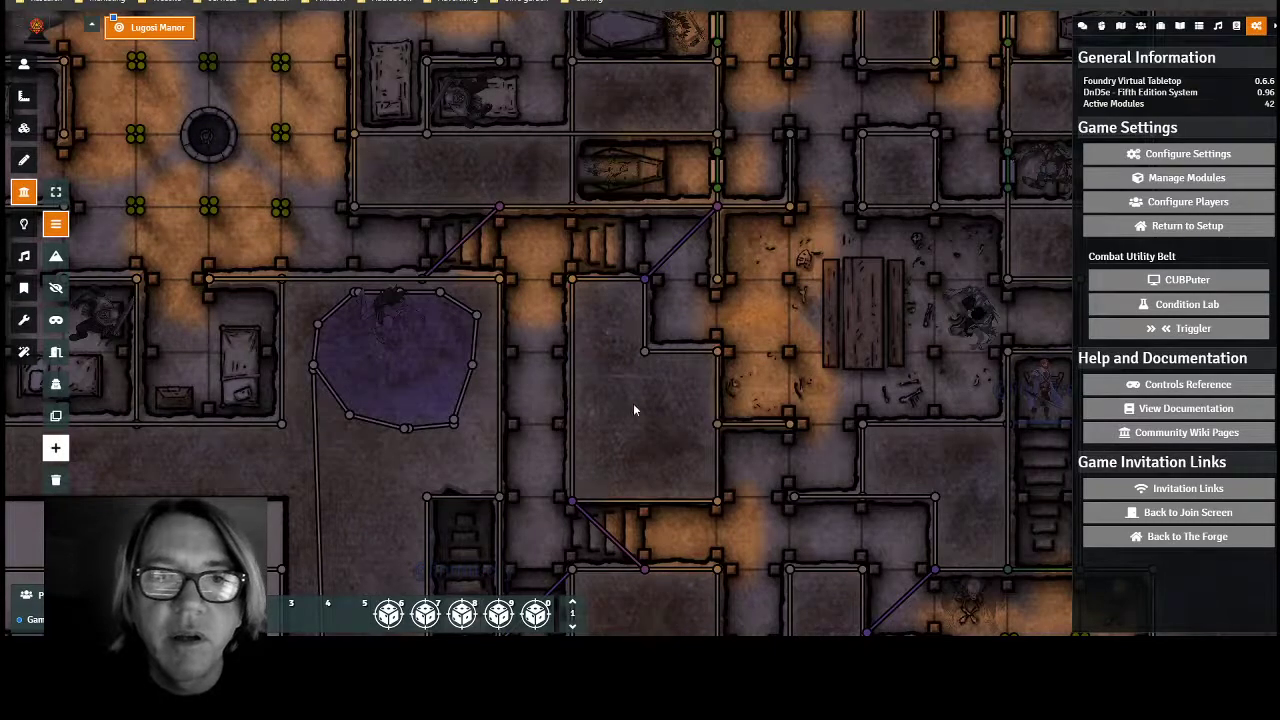
{"action": "left_click_drag", "start_coordinate": [634, 403], "coordinate": [685, 120]}
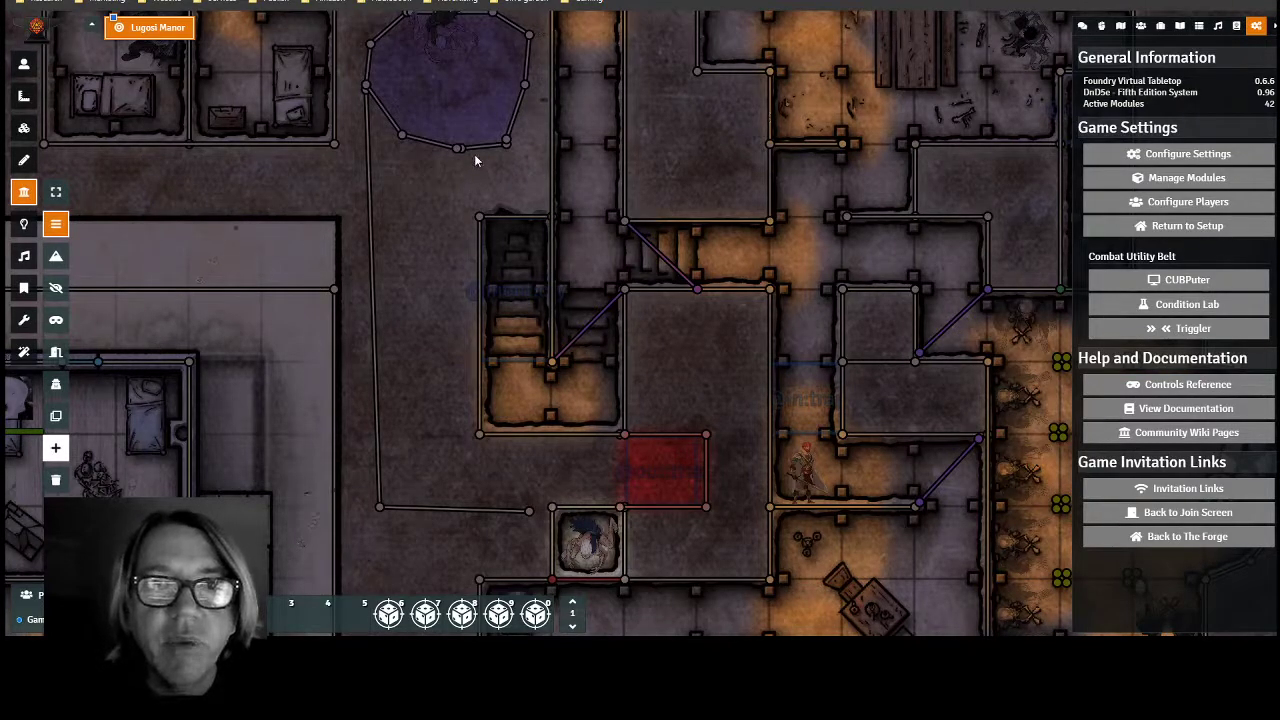
{"action": "left_click", "coordinate": [477, 205], "text": "ctrl"}
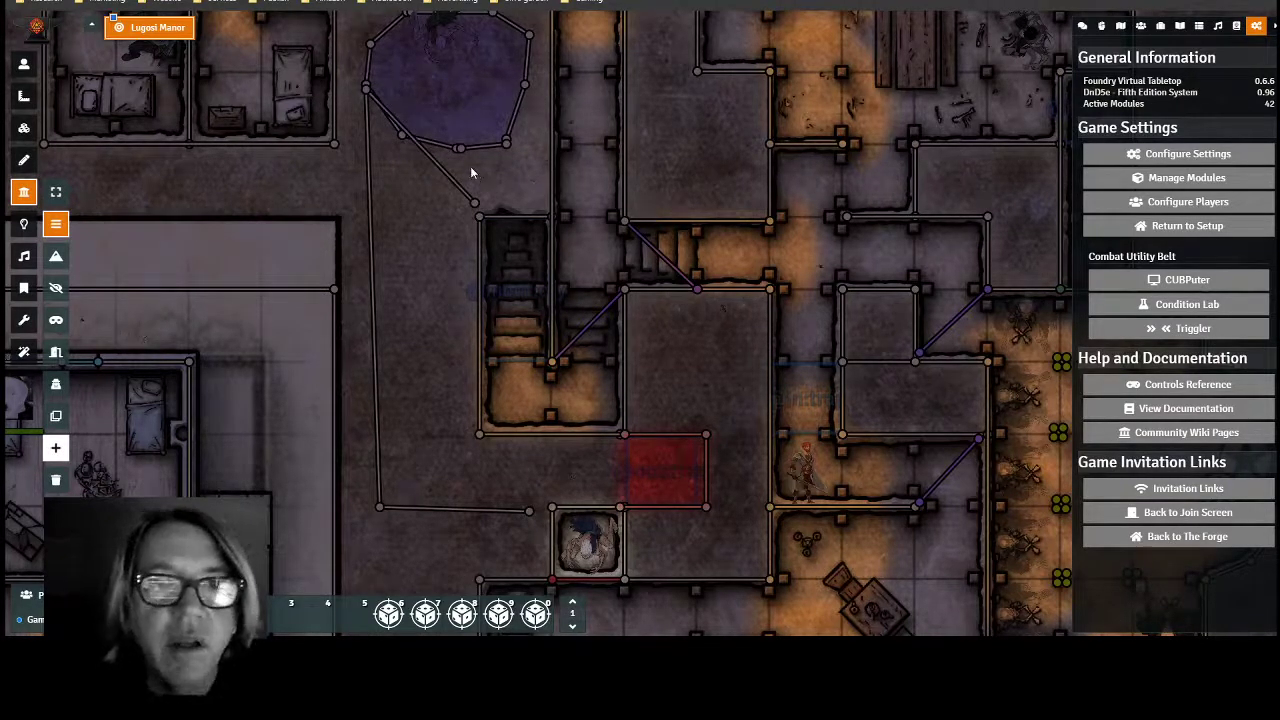
{"action": "key", "text": "ctrl+z"}
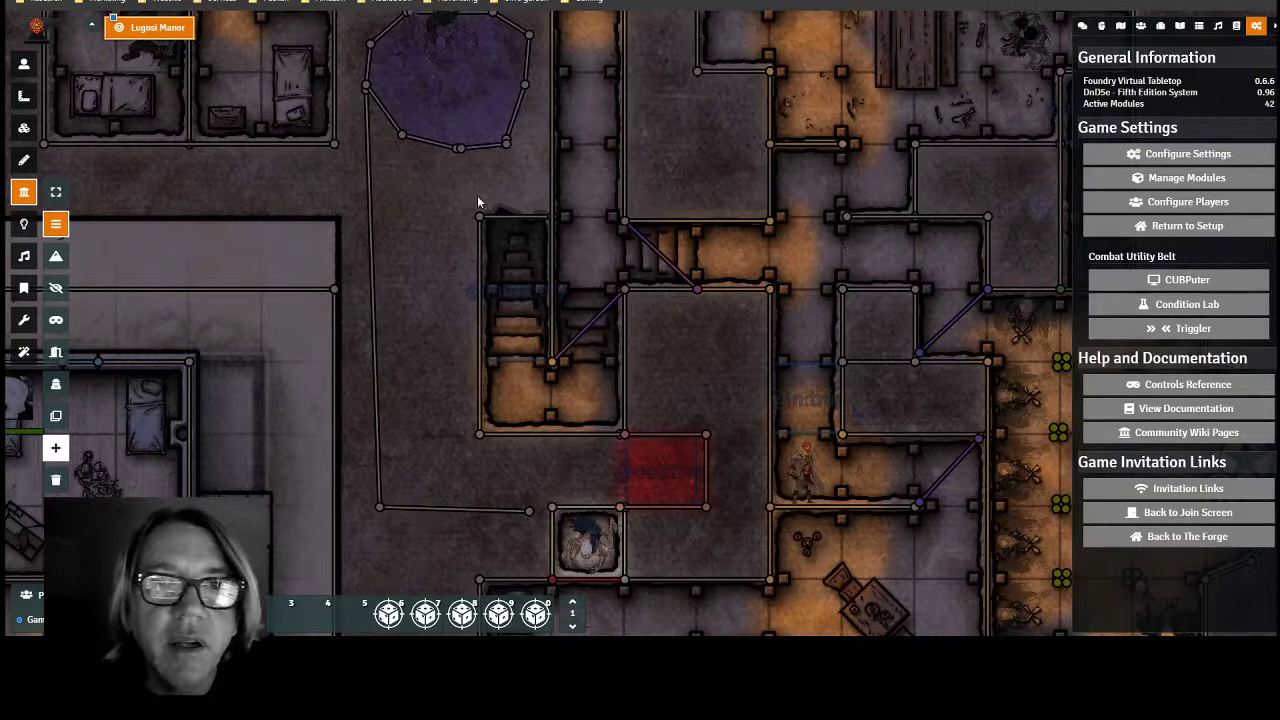
{"action": "left_click_drag", "start_coordinate": [478, 165], "coordinate": [507, 146]}
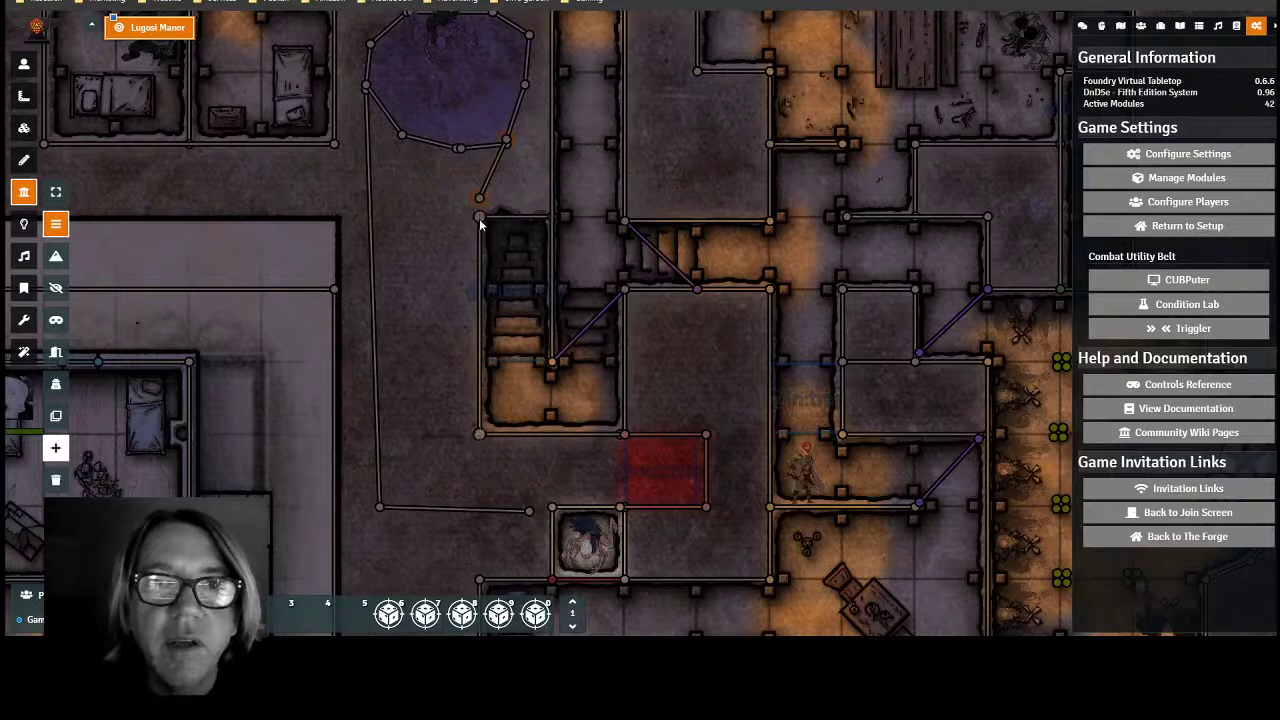
{"action": "mouse_move", "coordinate": [479, 218]}
{"action": "left_mouse_down"}
{"action": "mouse_move", "coordinate": [470, 246]}
{"action": "mouse_move", "coordinate": [472, 219]}
{"action": "left_mouse_up"}
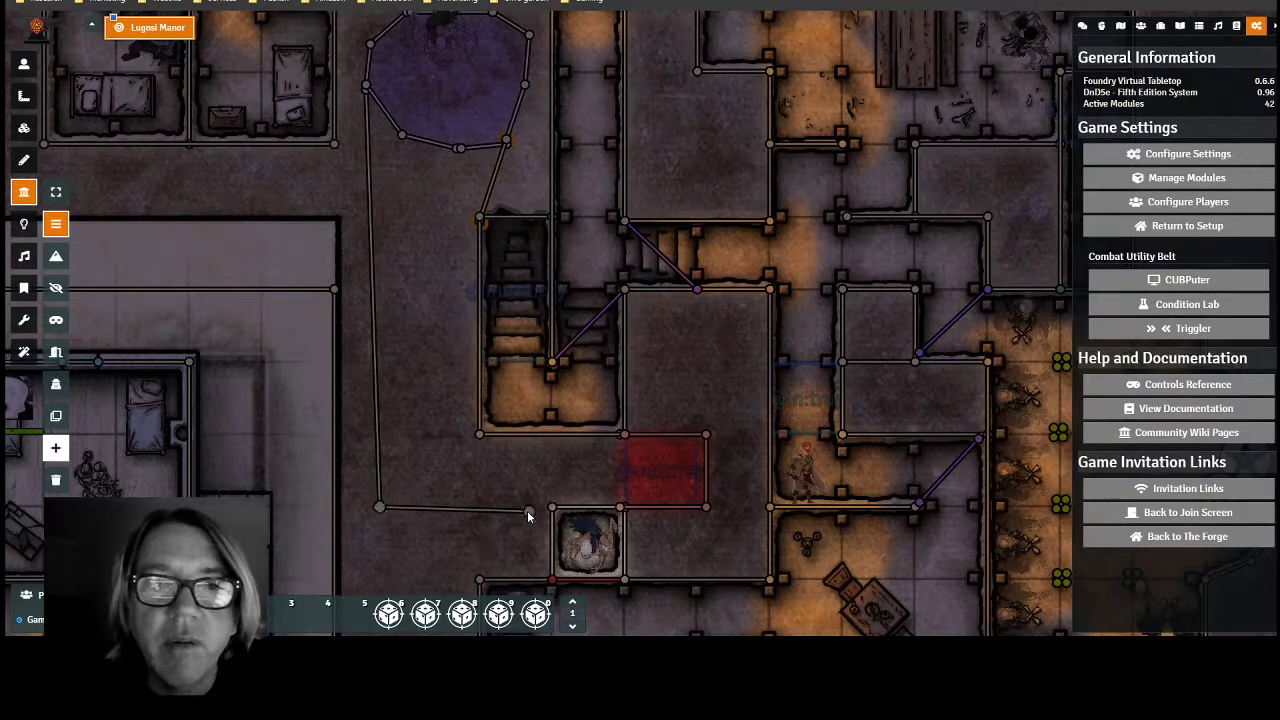
- Snap the corridor wall's lower end onto the trap cell's corner wall
{"action": "left_click_drag", "start_coordinate": [537, 516], "coordinate": [552, 509]}
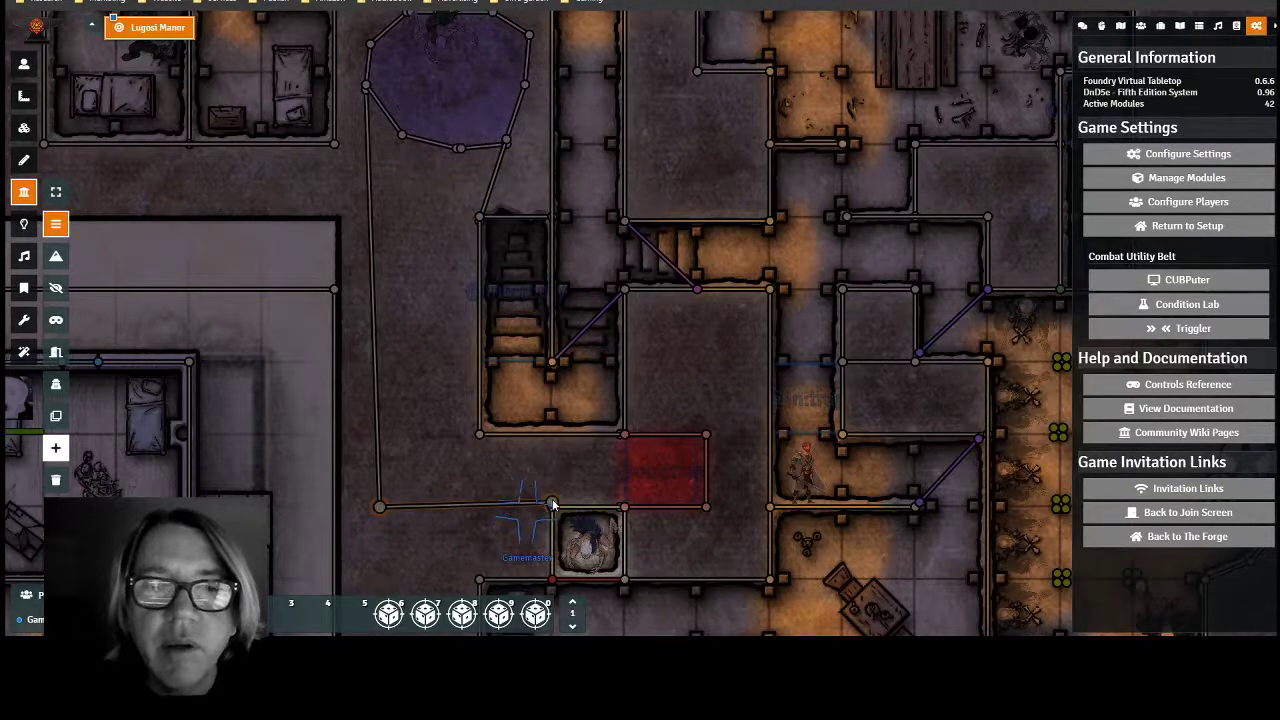
{"action": "scroll", "coordinate": [548, 500], "scroll_direction": "up", "scroll_amount": 3}
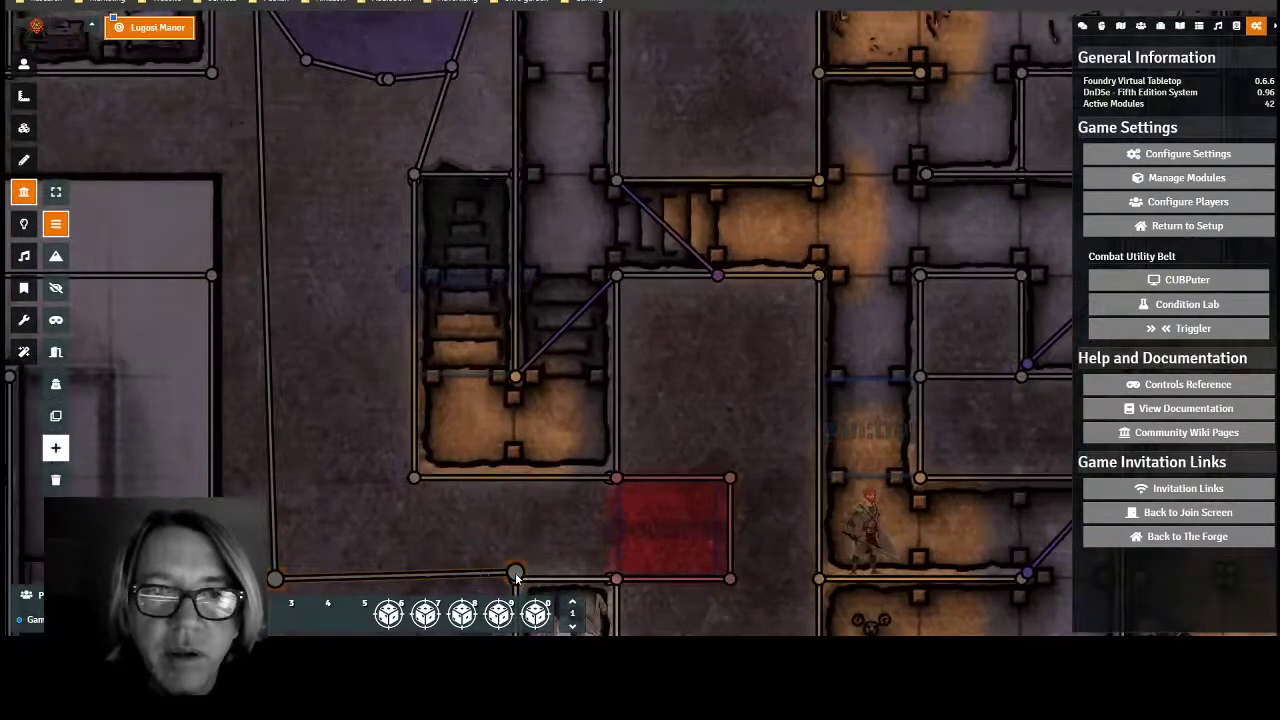
{"action": "left_click_drag", "start_coordinate": [516, 581], "coordinate": [516, 586]}
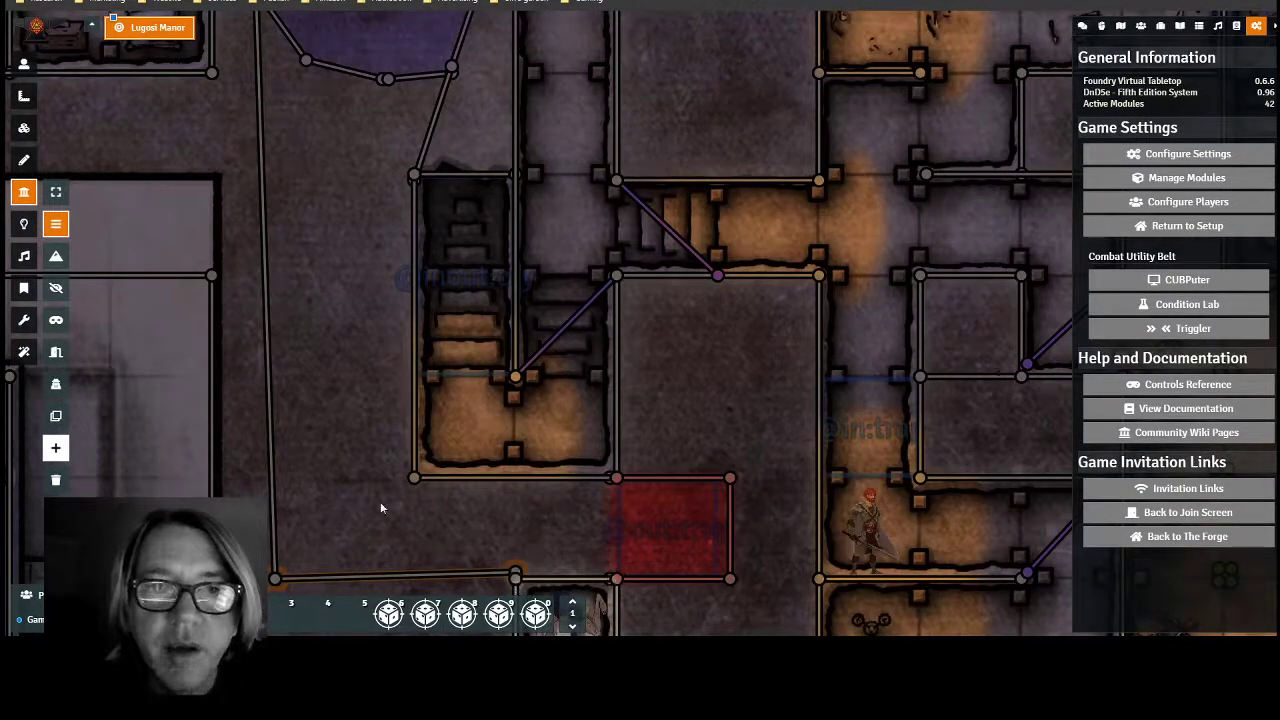
{"action": "left_click_drag", "start_coordinate": [357, 297], "coordinate": [352, 469]}
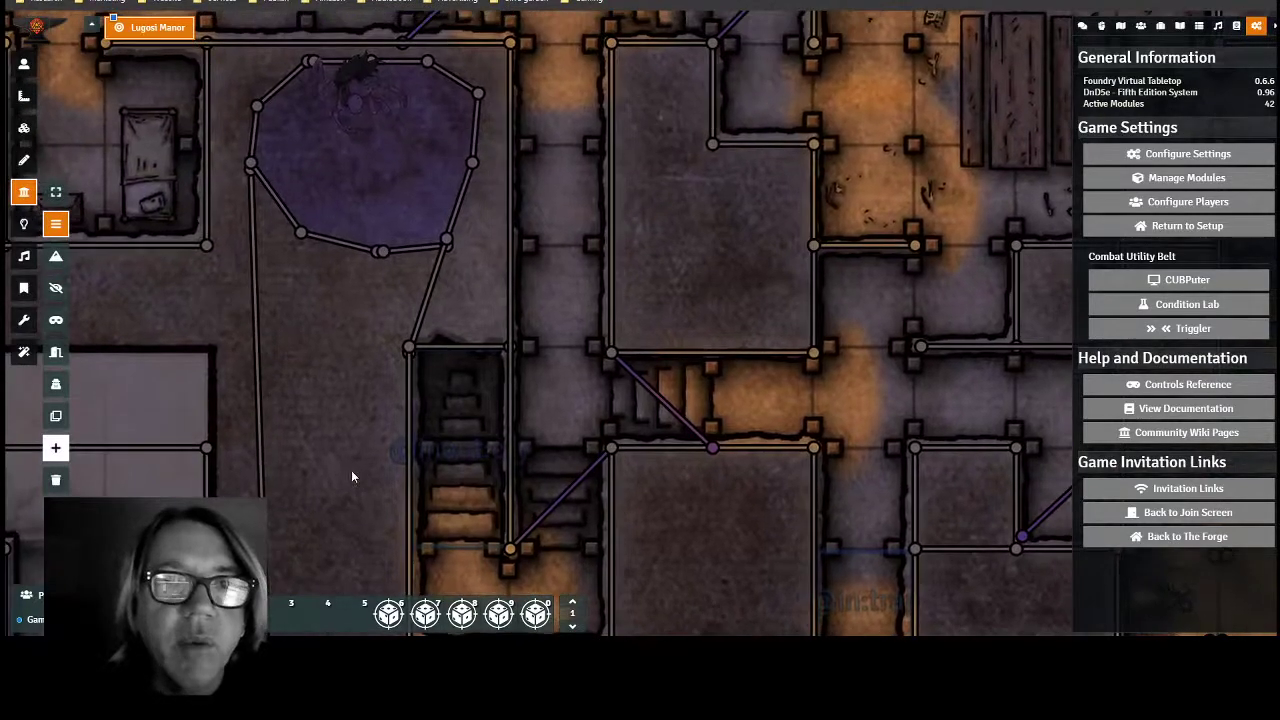
- Delete the wall segments and leftover endpoint across the bottom of the well
{"action": "left_click", "coordinate": [56, 191]}
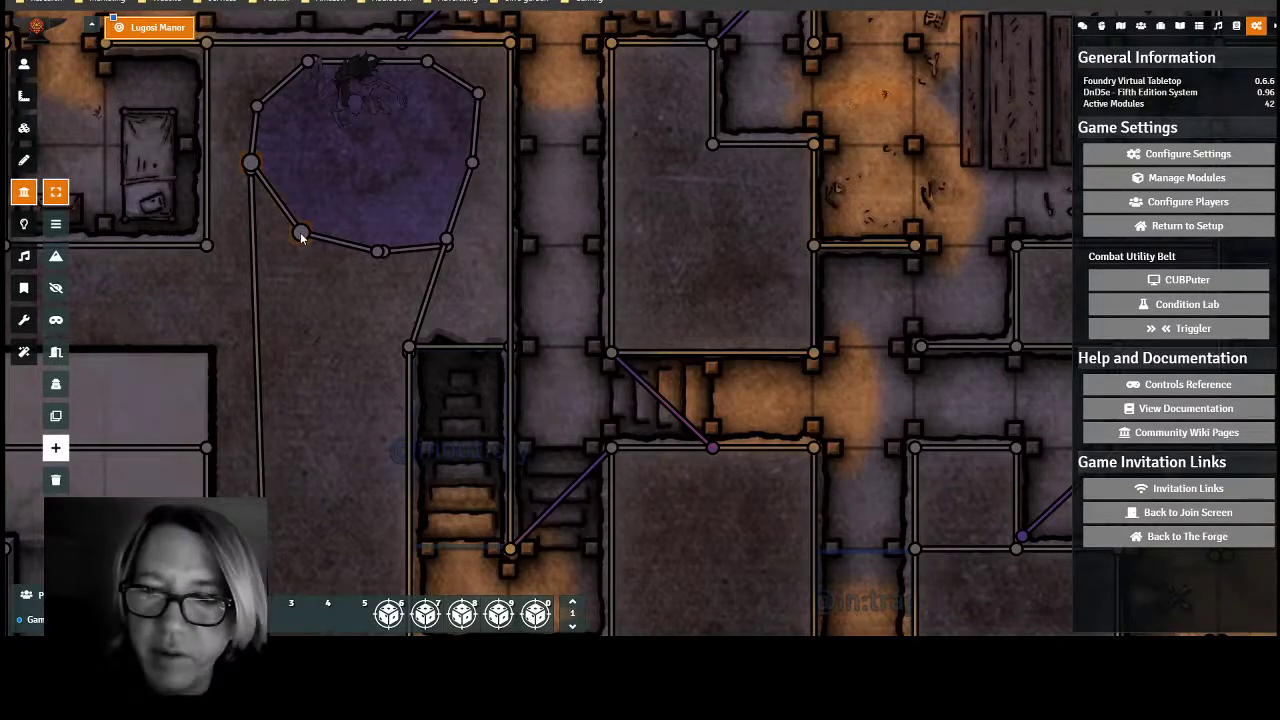
{"action": "key", "text": "Delete"}
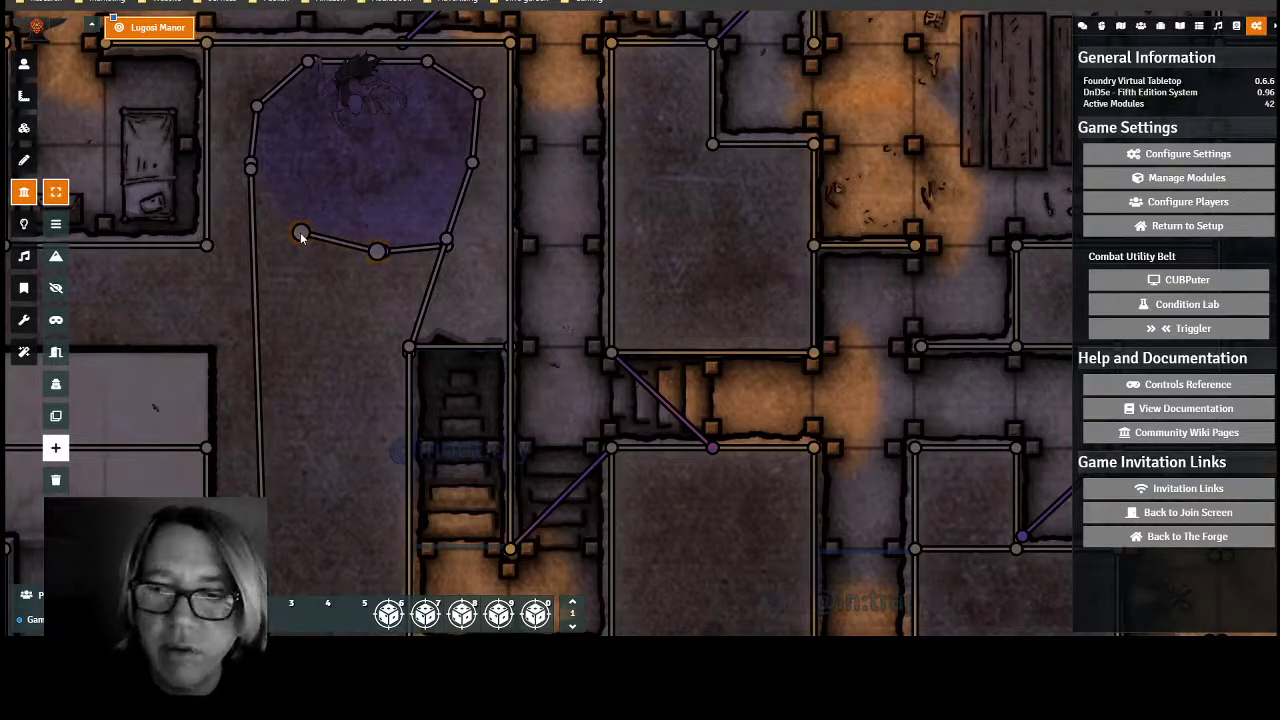
{"action": "key", "text": "Delete"}
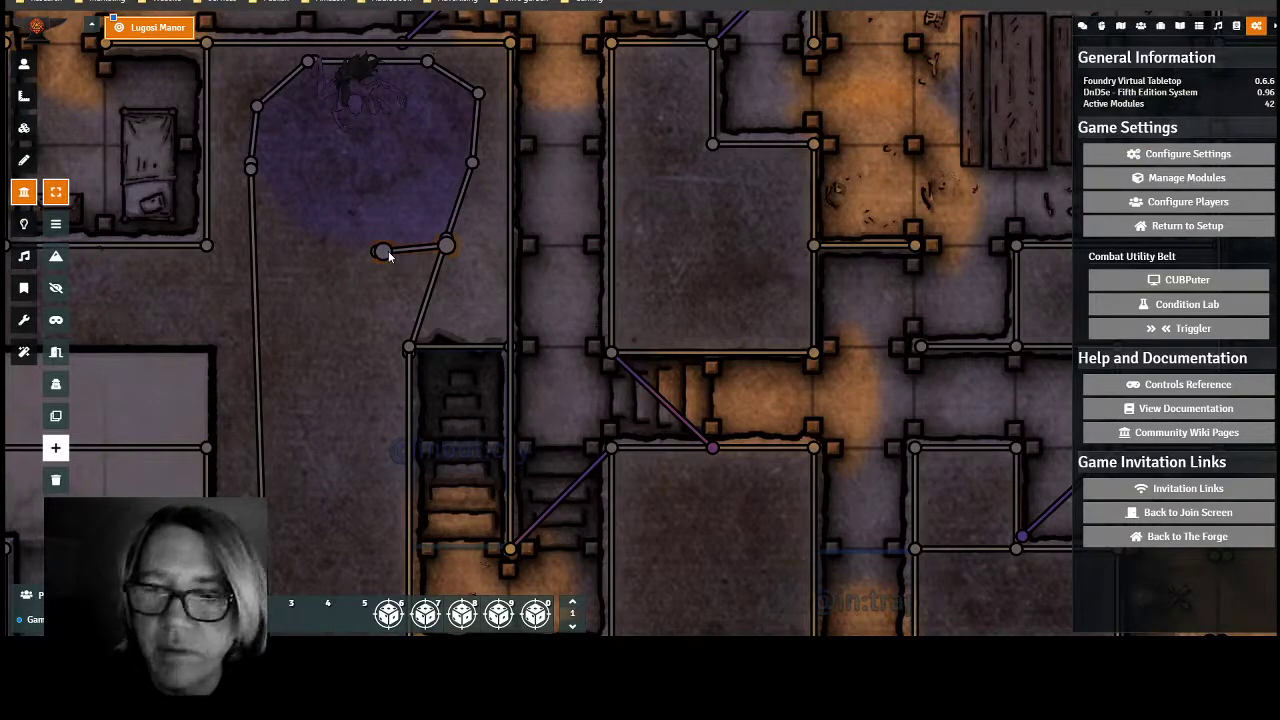
{"action": "key", "text": "Delete"}
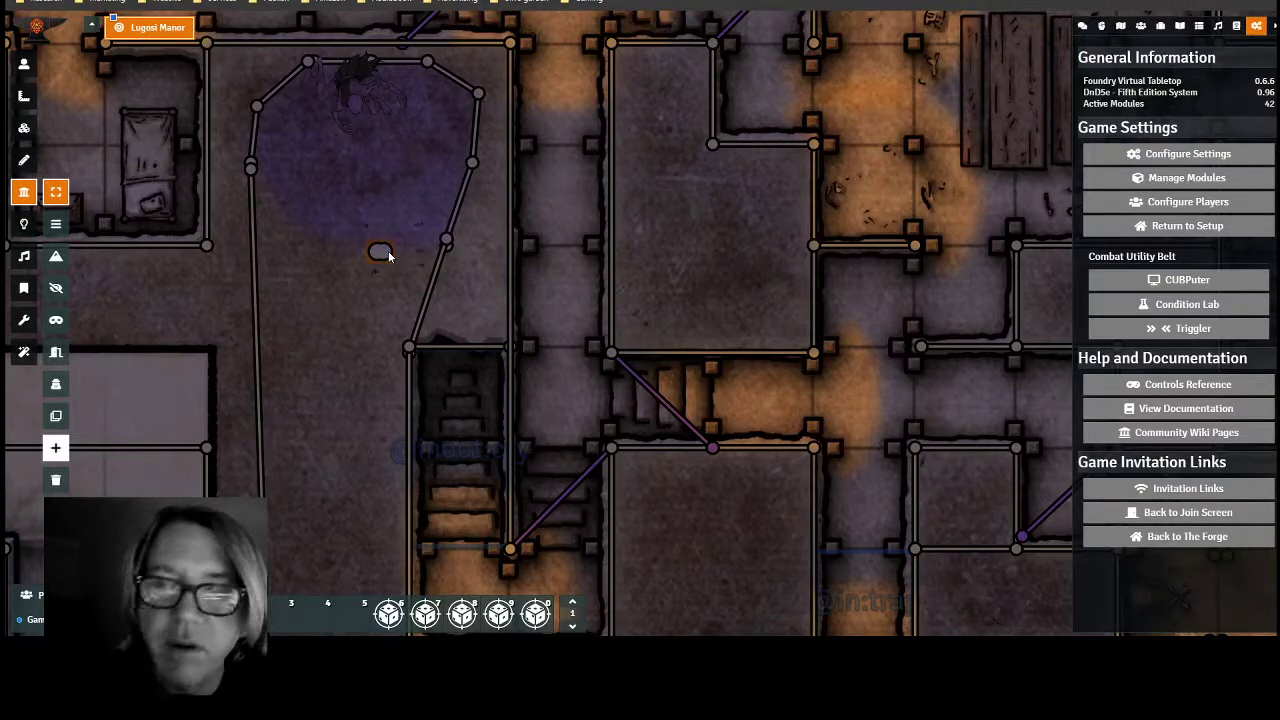
{"action": "key", "text": "Delete"}
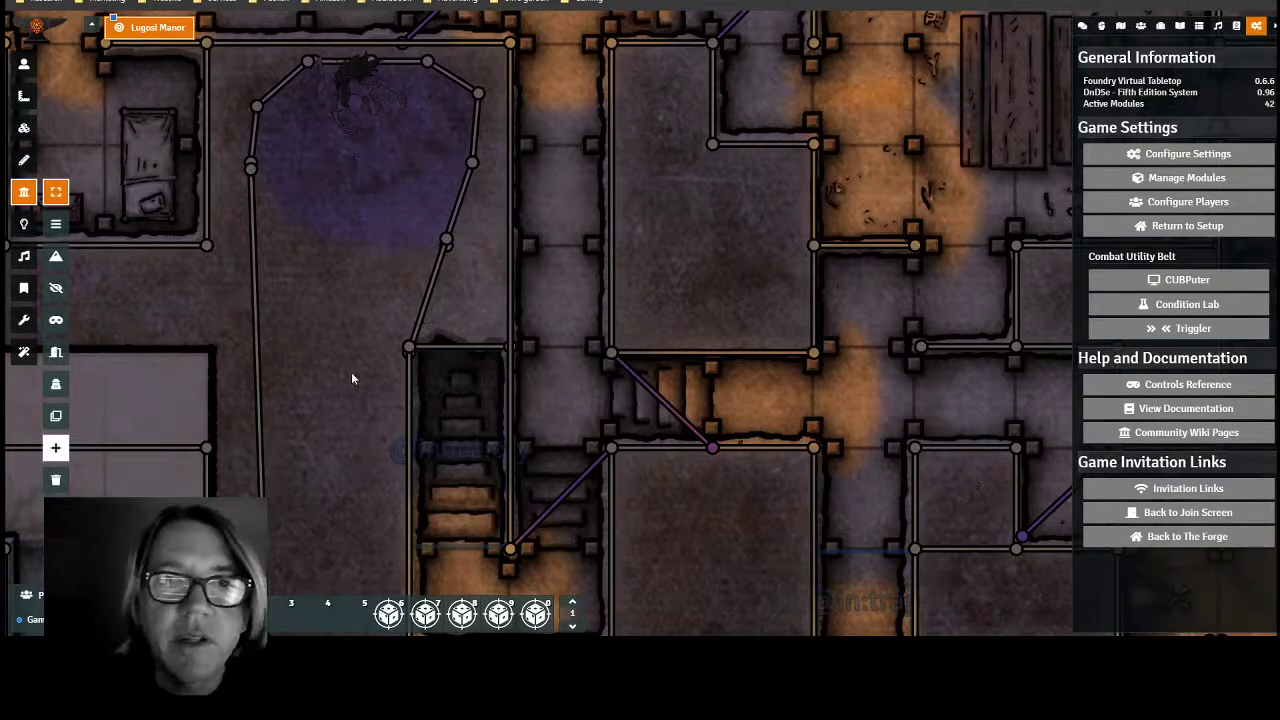
{"action": "key", "text": "Down"}
{"action": "key", "text": "Down"}
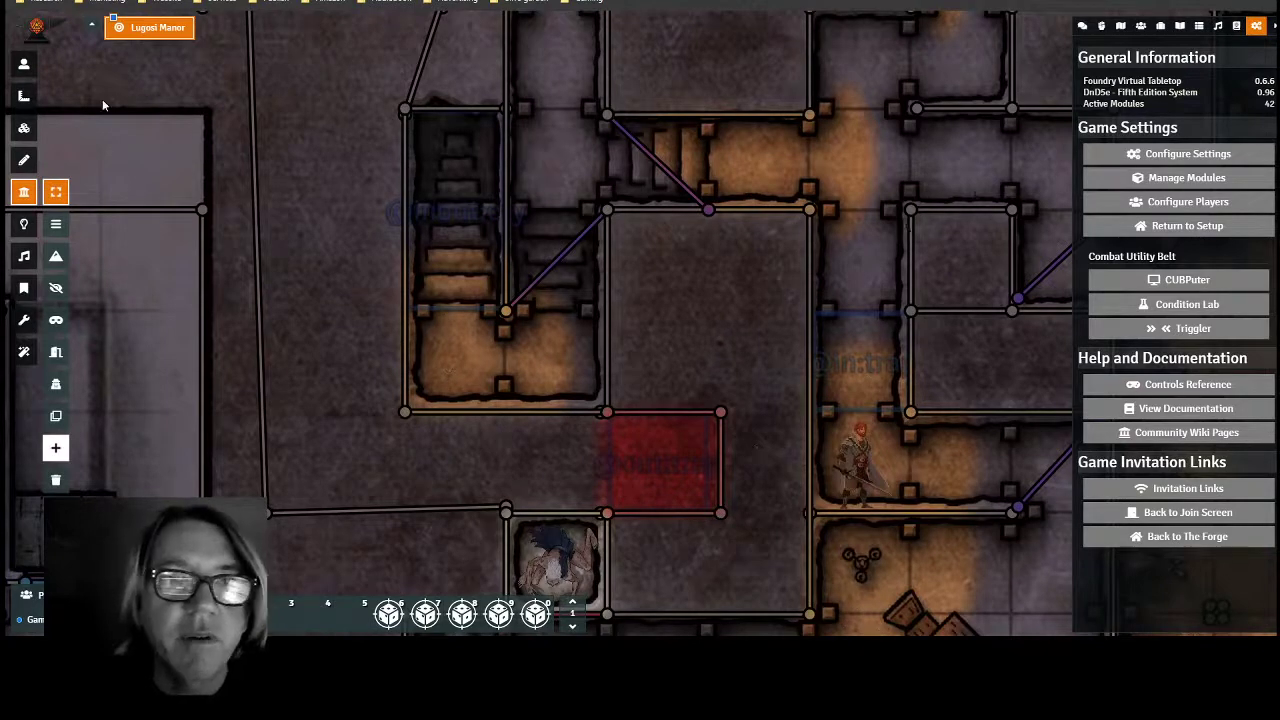
- Select Herjann's token with Token Controls and view the map through its sight from the well cell
{"action": "left_click", "coordinate": [24, 65]}
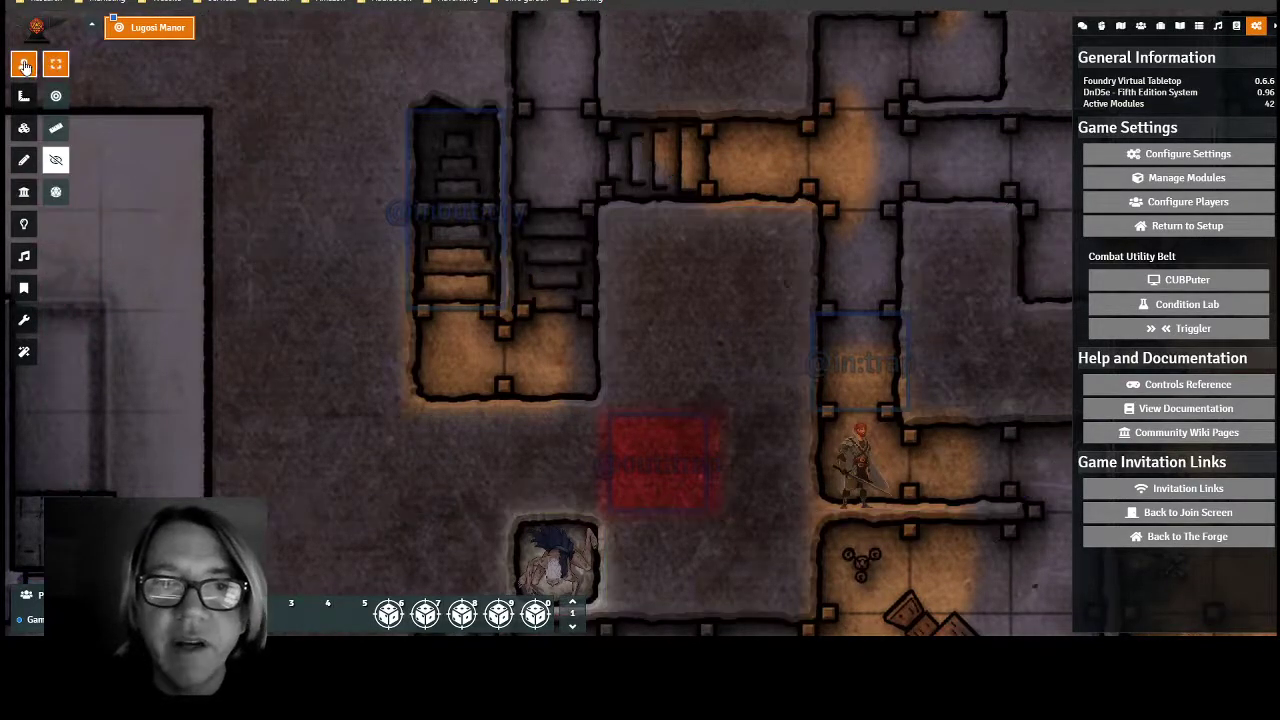
{"action": "left_click", "coordinate": [855, 477]}
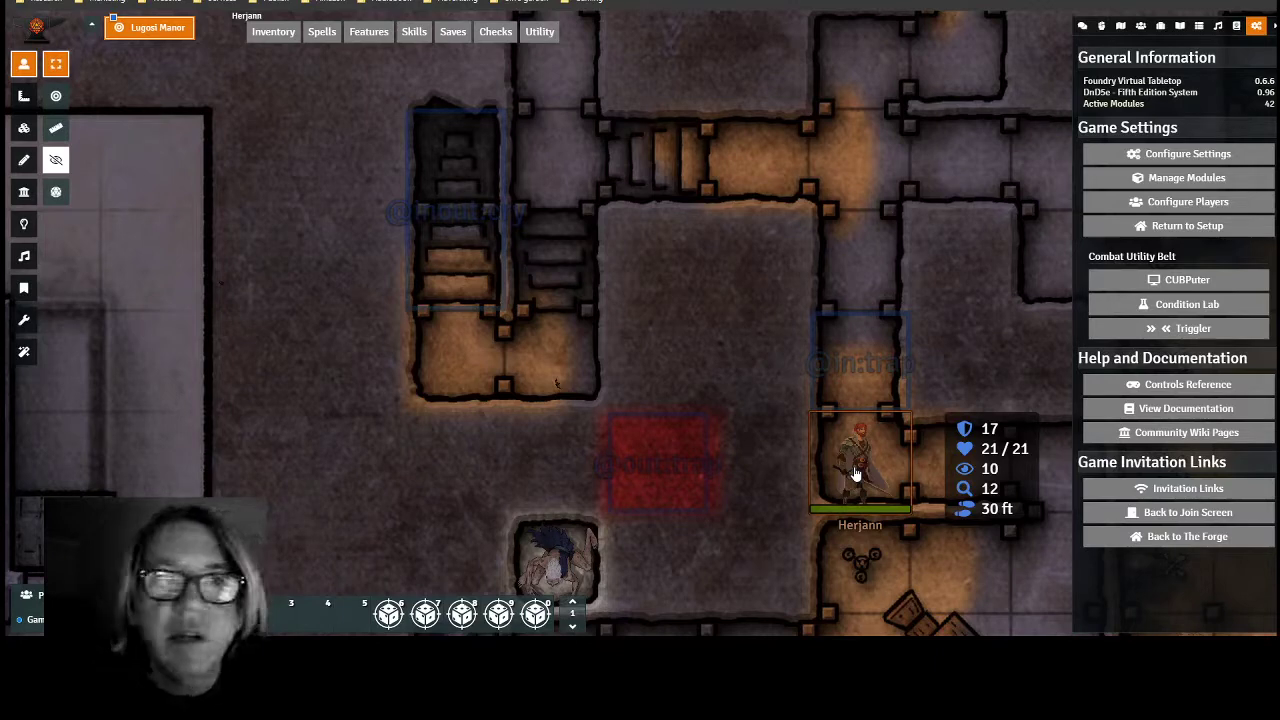
{"action": "left_click", "coordinate": [629, 258]}
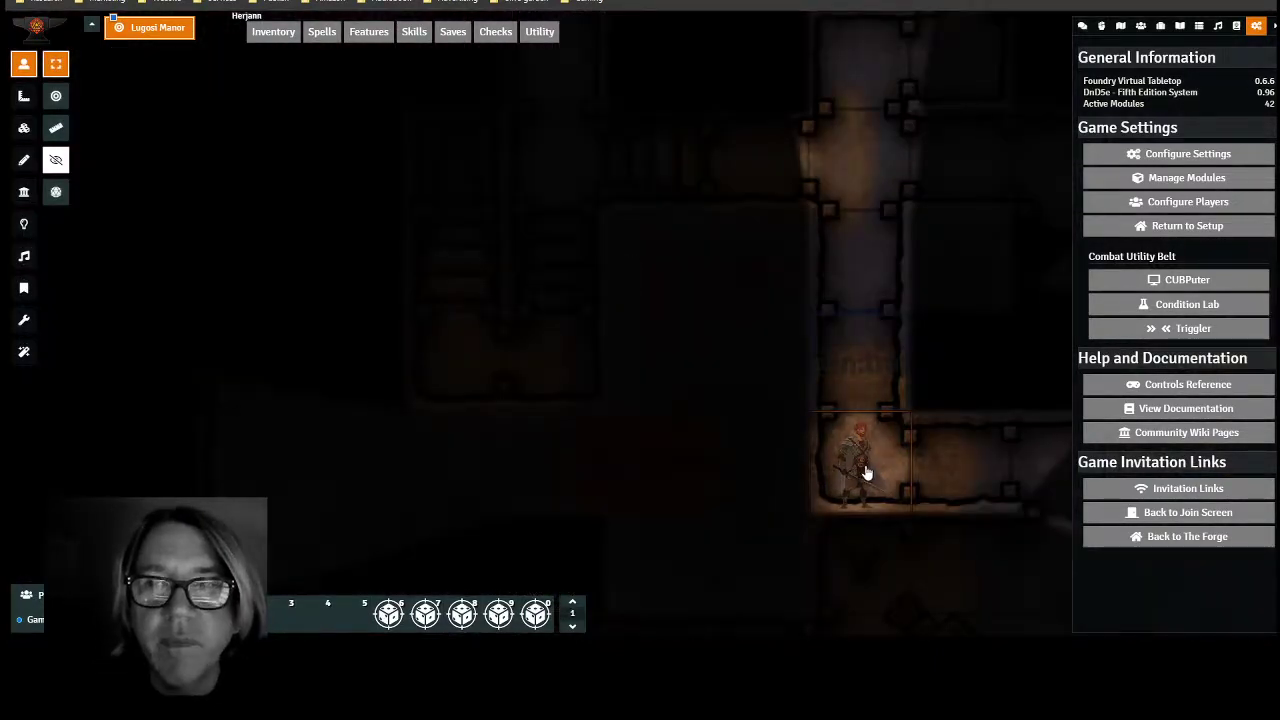
{"action": "mouse_move", "coordinate": [865, 472]}
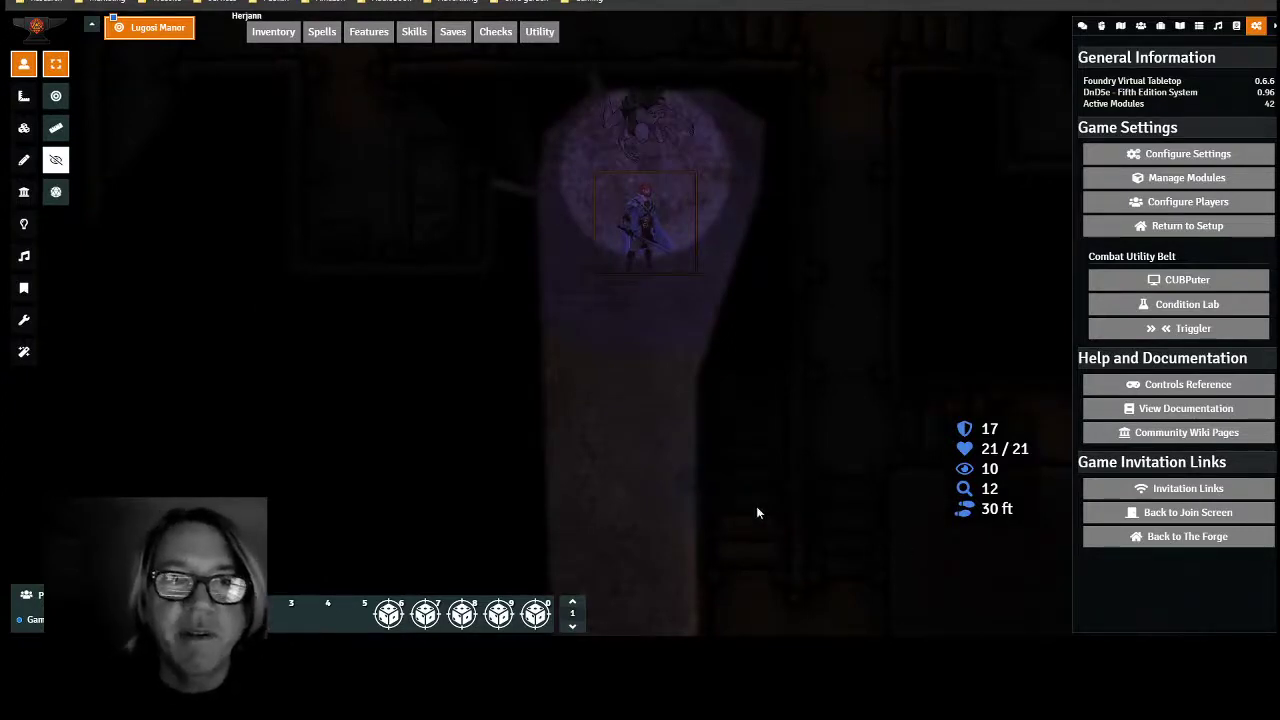
- Deselect the token, show the Walls layer, and pan between the well and the red trap cell
{"action": "left_click", "coordinate": [661, 518]}
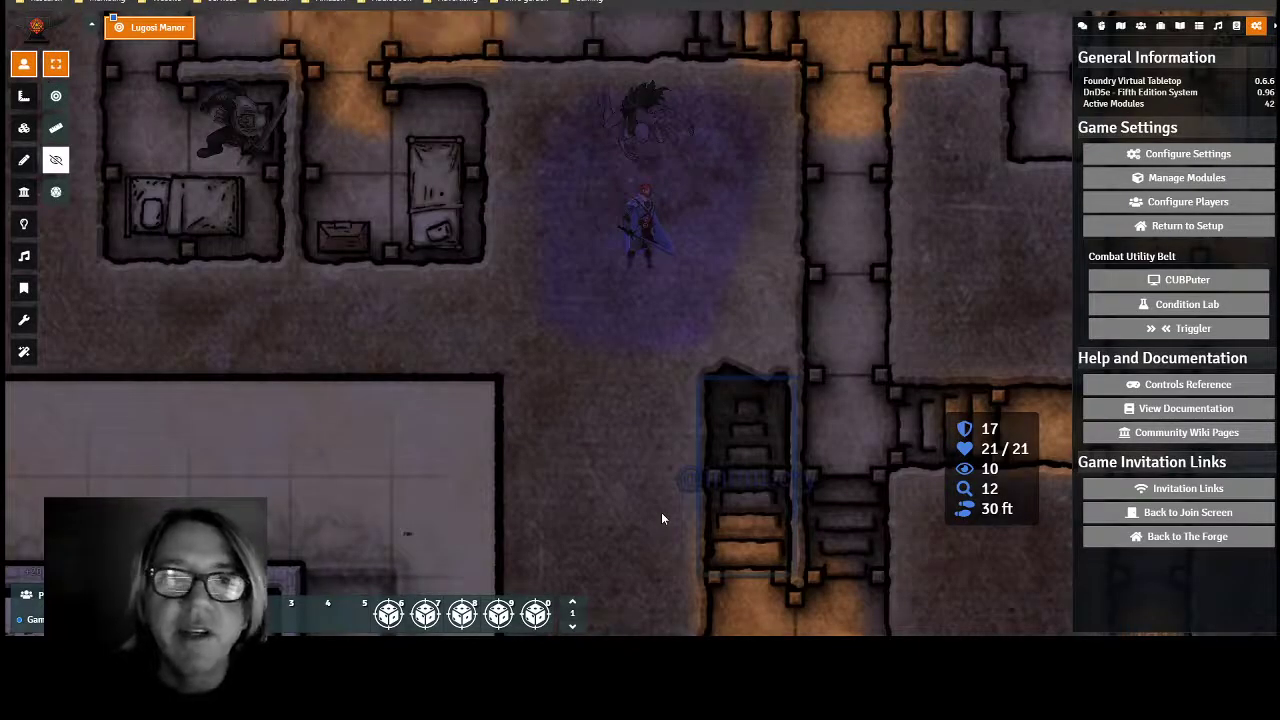
{"action": "left_click_drag", "start_coordinate": [639, 464], "coordinate": [622, 227]}
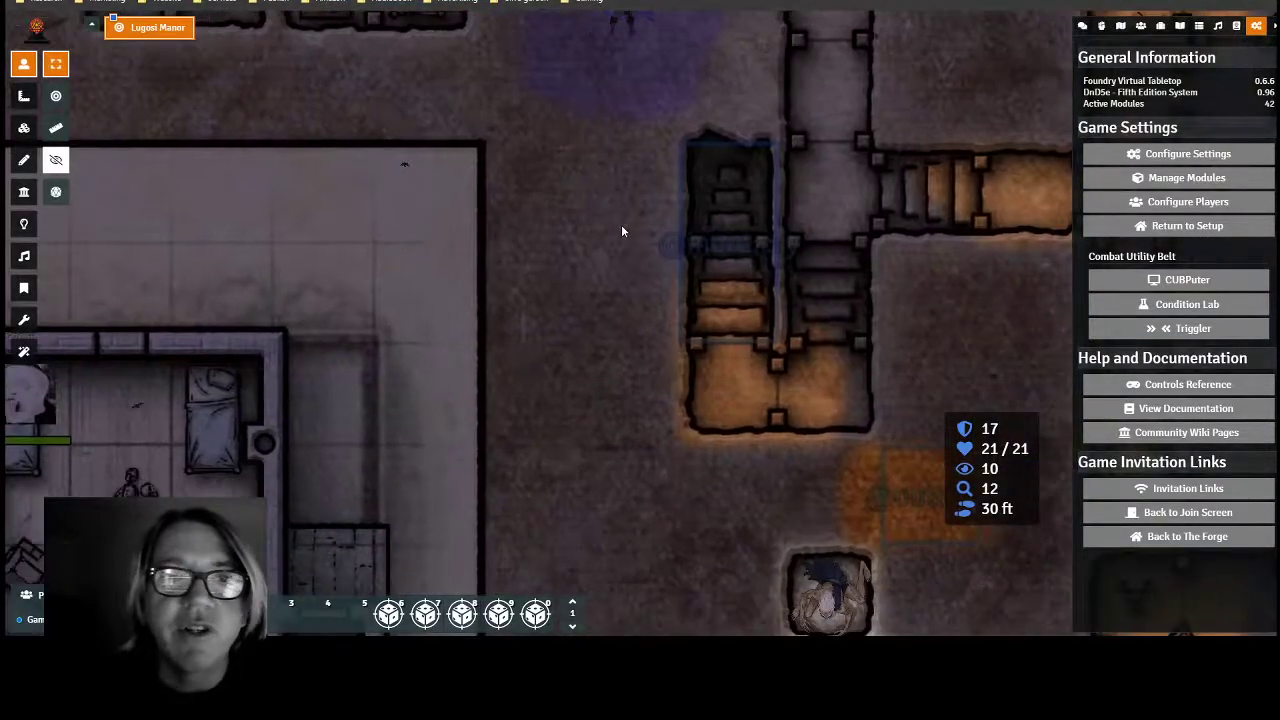
{"action": "left_click", "coordinate": [26, 194]}
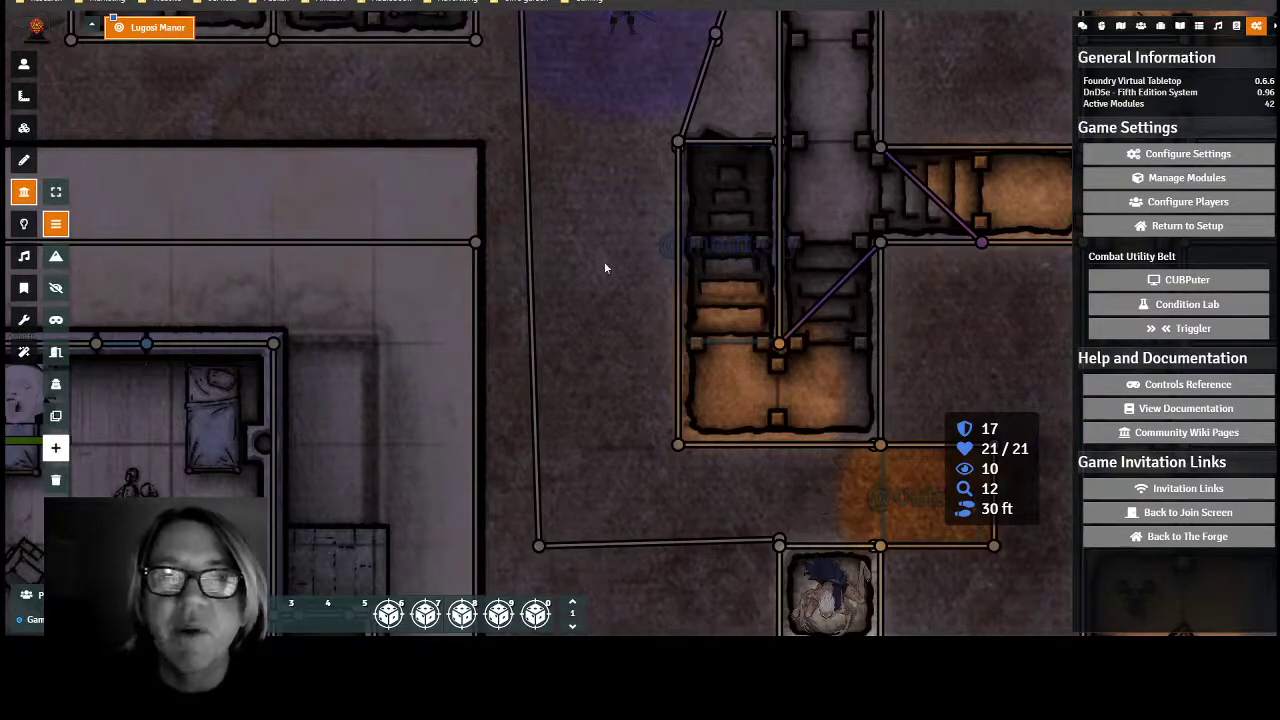
{"action": "left_click_drag", "start_coordinate": [604, 261], "coordinate": [584, 500]}
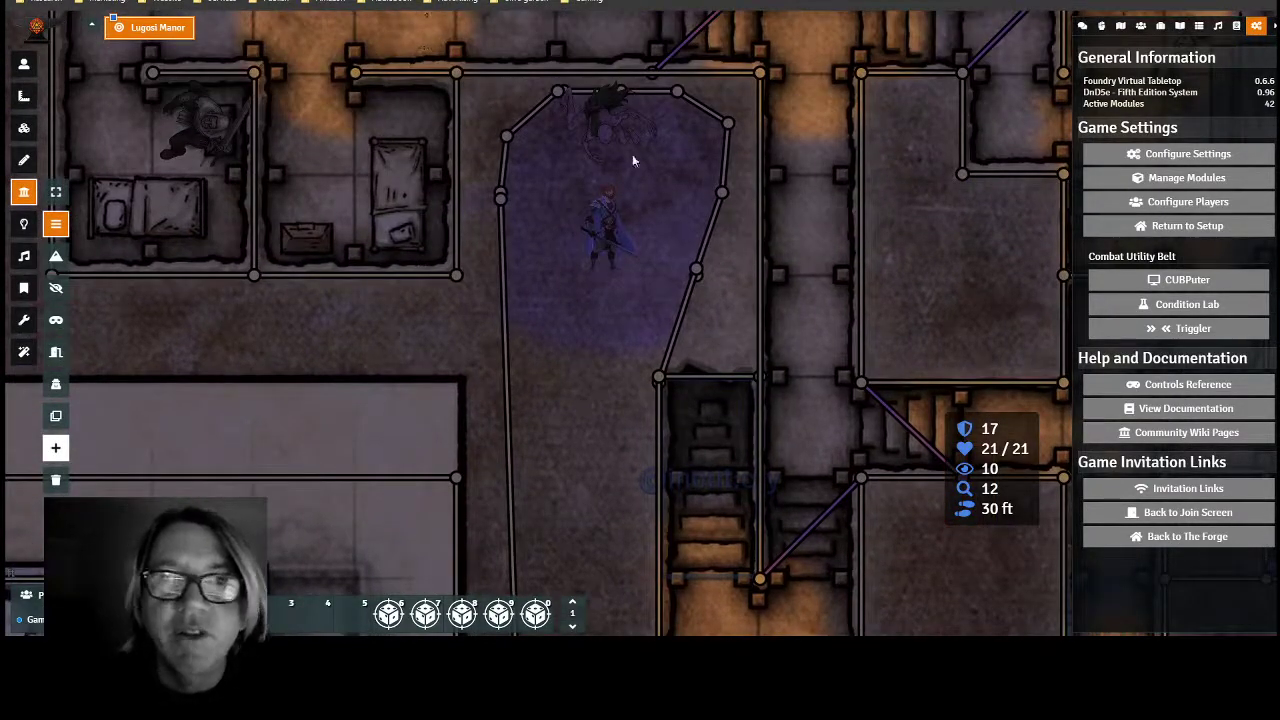
{"action": "left_click_drag", "start_coordinate": [584, 447], "coordinate": [844, 289]}
{"action": "left_click_drag", "start_coordinate": [971, 334], "coordinate": [822, 345]}
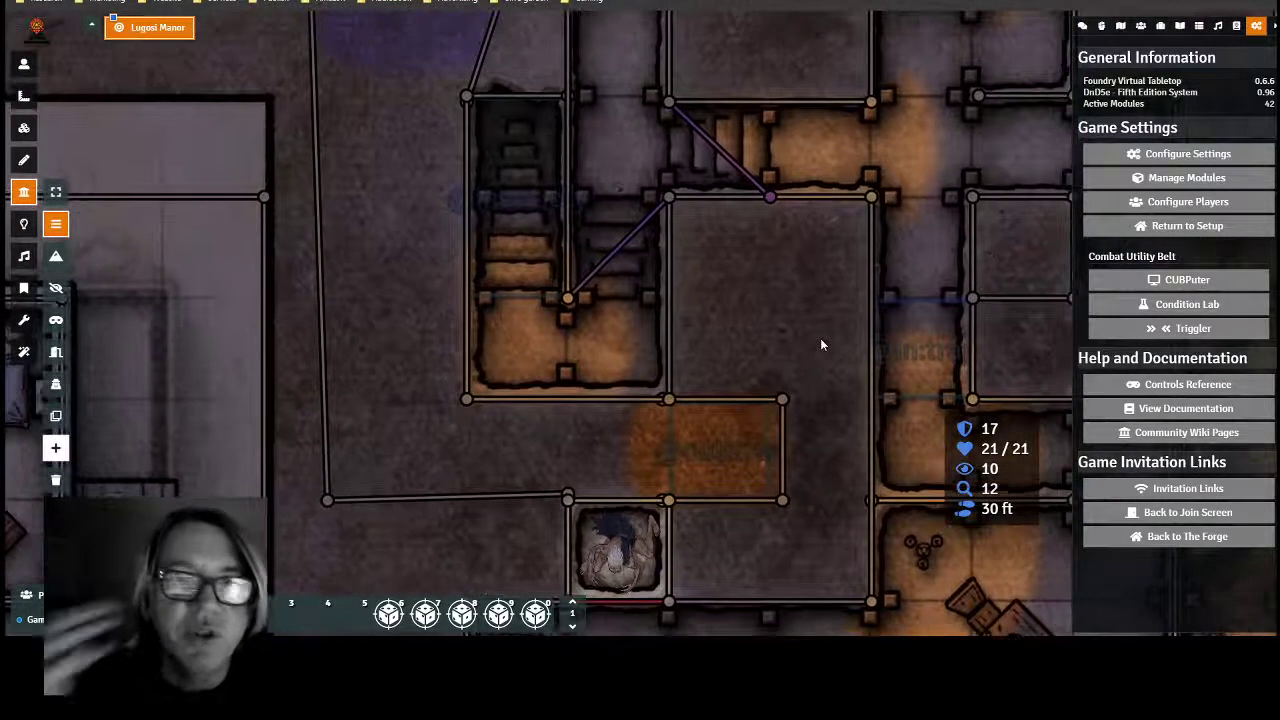